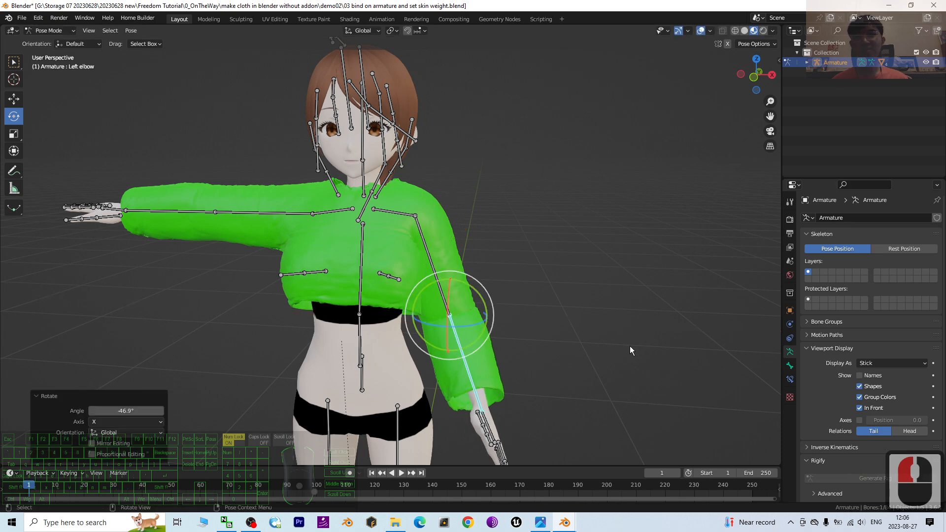
Rotate the left elbow bone about -47.3° around the global X axis to bend the forearm forward.
drag(345, 292, 371, 276)
middle_drag(527, 319, 282, 182)
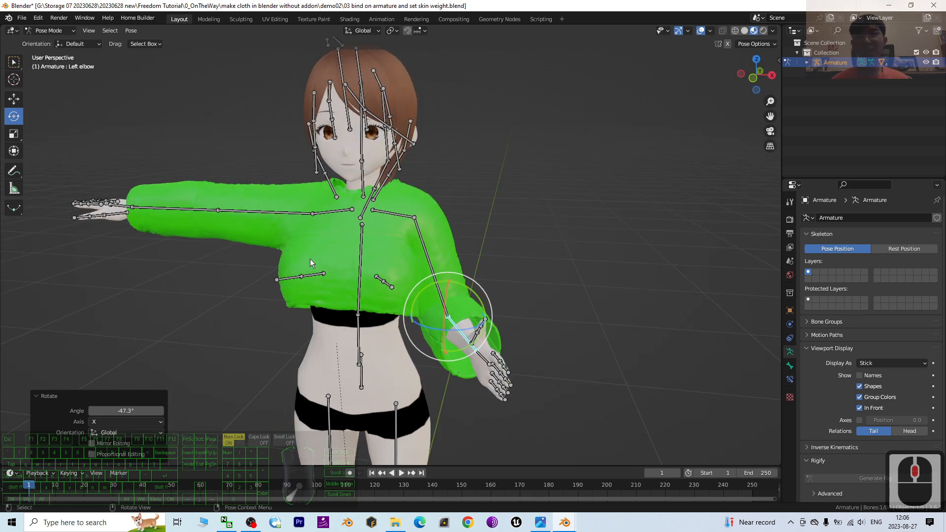
scroll(366, 271, up, 2)
shift+middle_drag(369, 265, 415, 243)
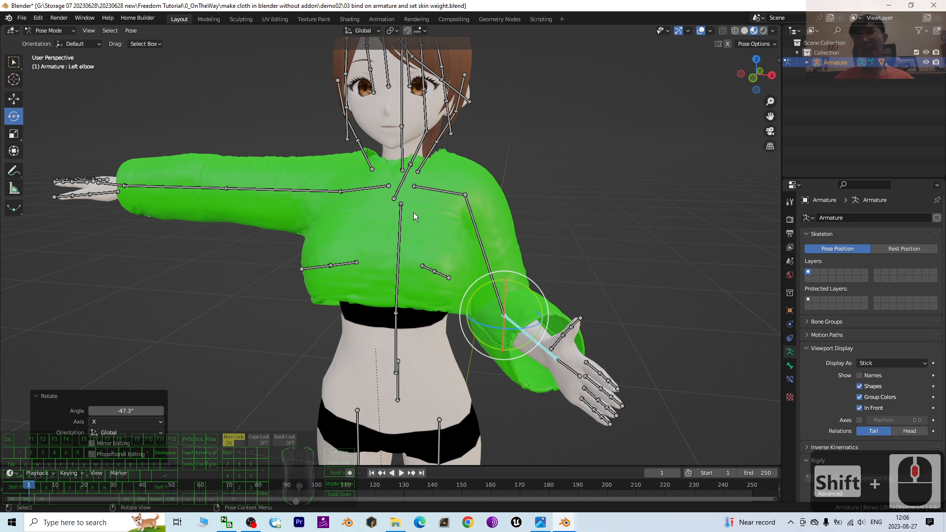
scroll(395, 149, down, 2)
Examine how the green sweater follows the bent left arm from the side and the front.
click(397, 151)
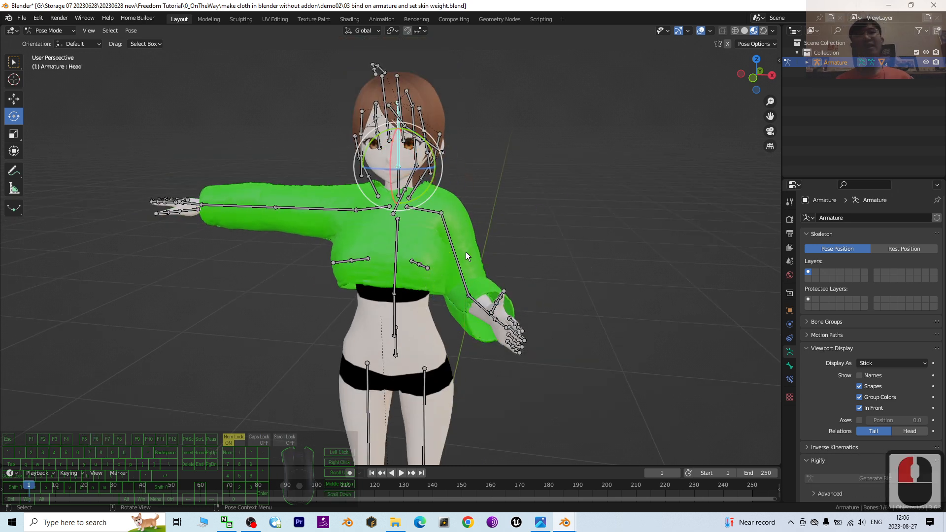
mouse_move(467, 256)
middle_down()
mouse_move(464, 270)
mouse_move(352, 268)
mouse_move(478, 264)
middle_up()
scroll(367, 270, up, 3)
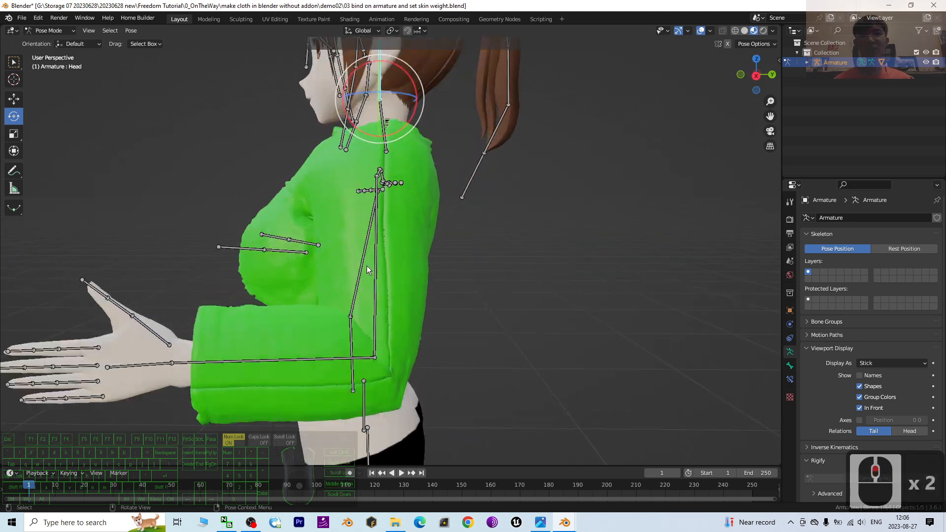
scroll(367, 265, down, 1)
middle_drag(263, 256, 386, 258)
scroll(415, 256, down, 2)
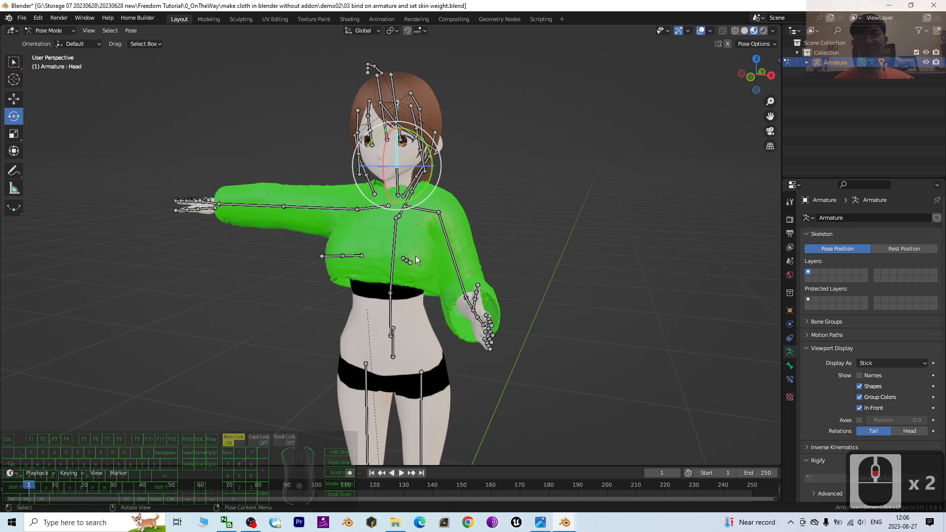
scroll(415, 256, up, 1)
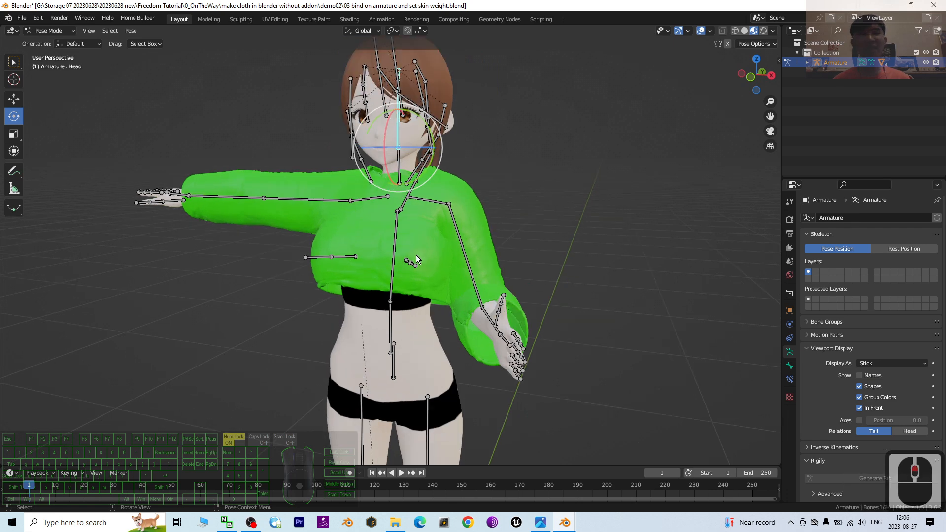
Close the posed demo file without saving its changes.
click(933, 5)
click(496, 277)
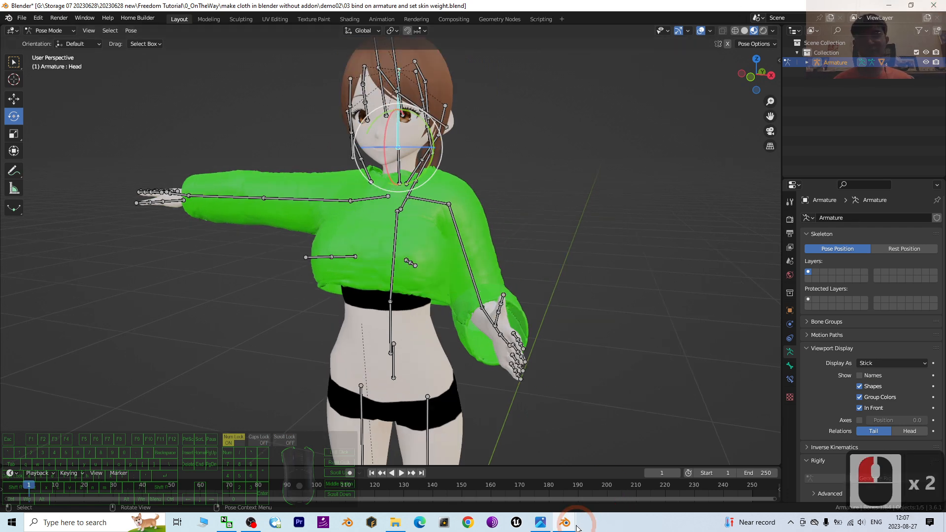
click(939, 6)
click(496, 282)
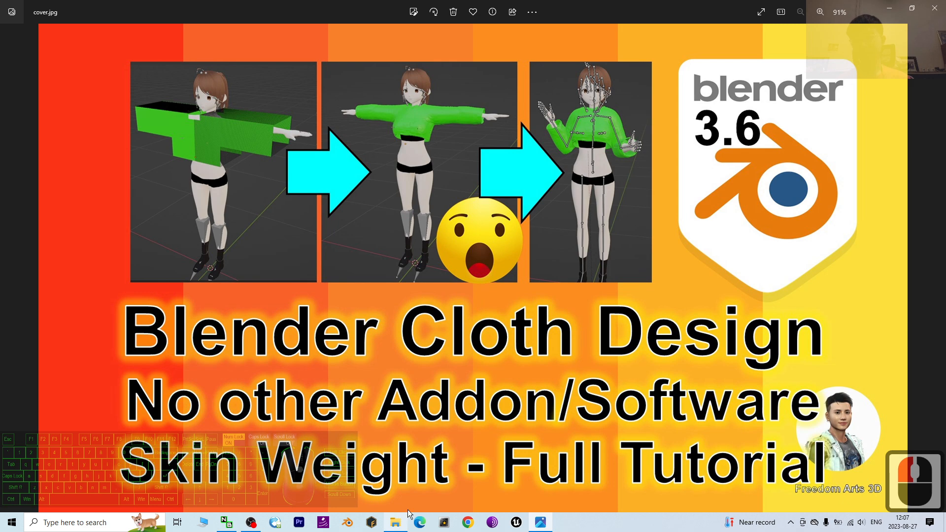
Search the system for Blender and launch Blender 3.6.
click(113, 526)
text(blende)
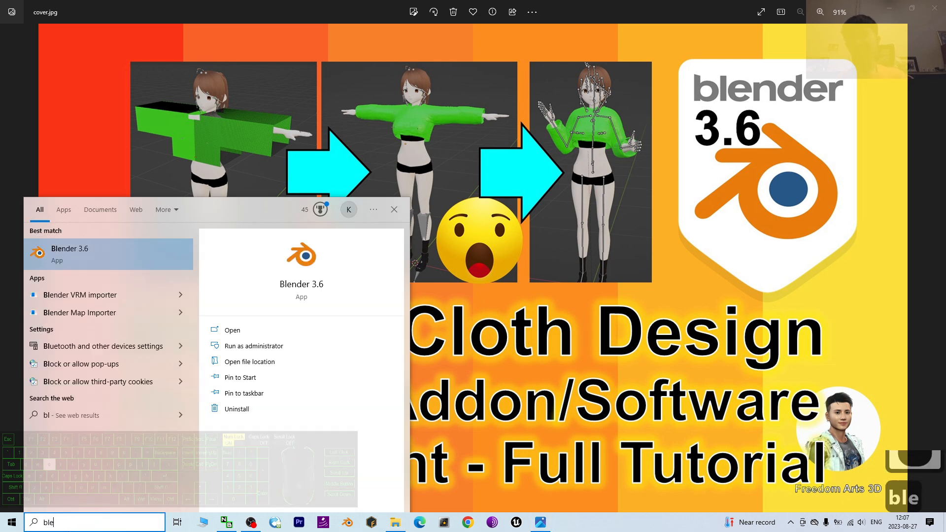
text(r)
click(112, 244)
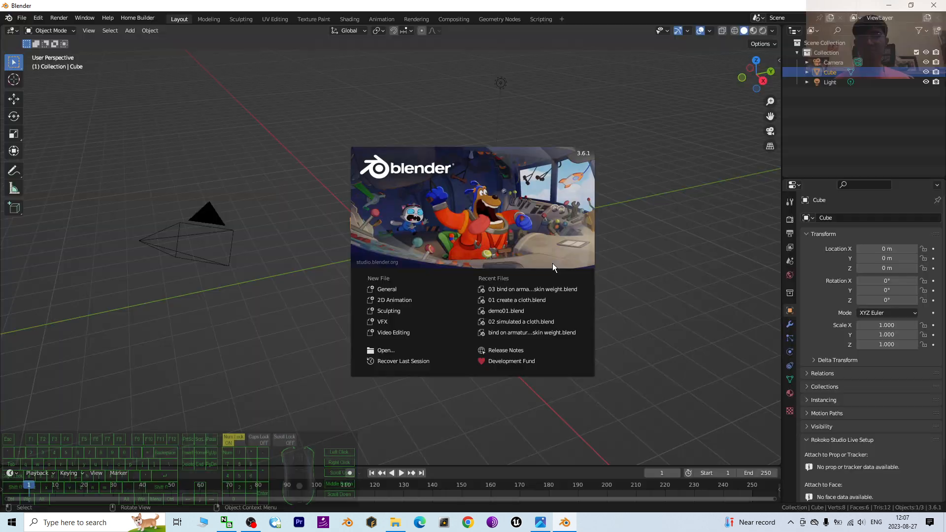
Dismiss the splash screen and delete the default camera, cube and light.
click(309, 333)
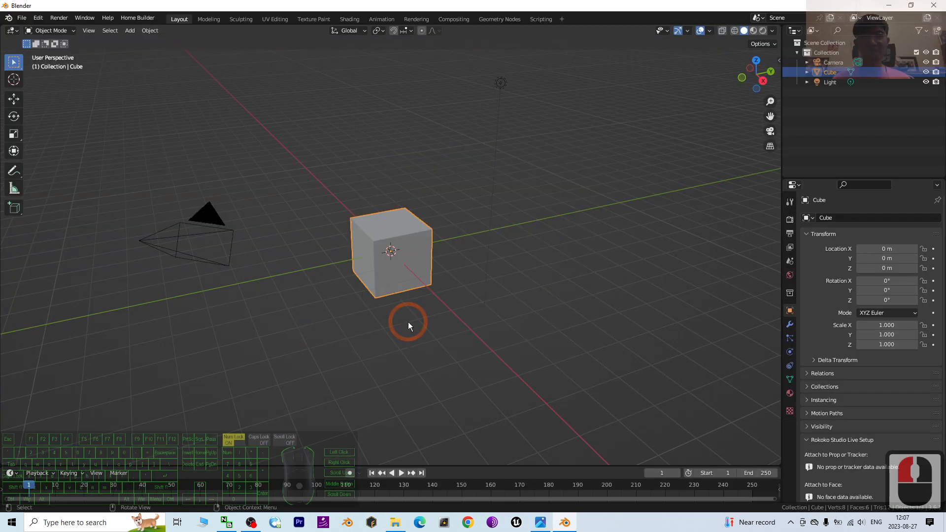
key(a)
key(Delete)
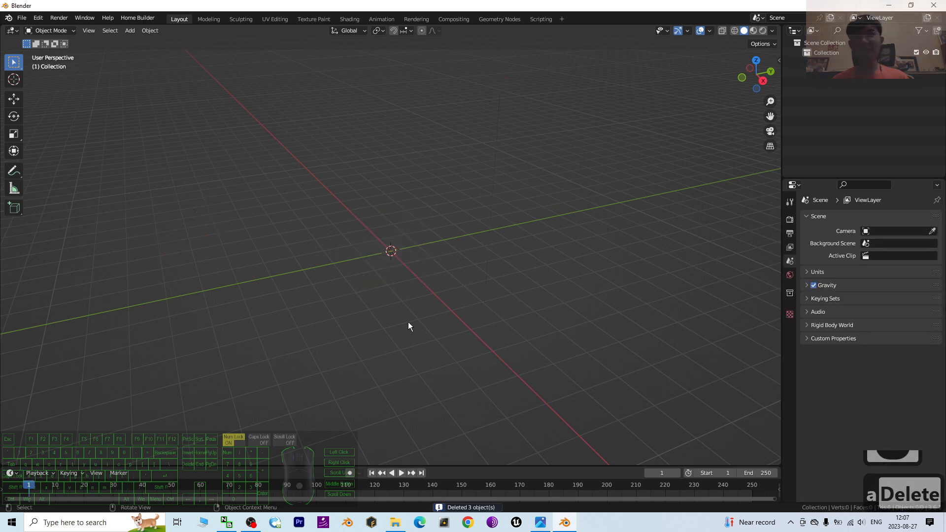
In File Explorer, copy the path of the "make cloth in blender without addon" folder and return to Blender.
click(397, 519)
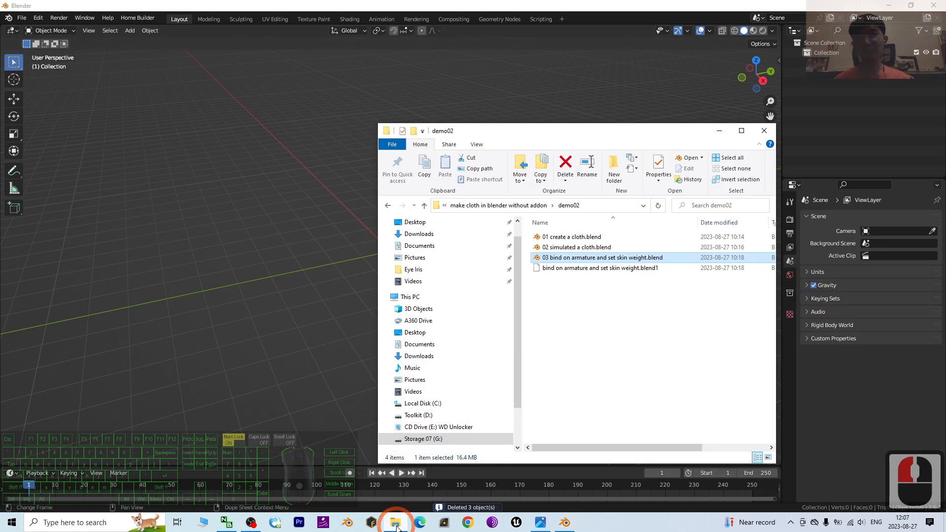
click(498, 205)
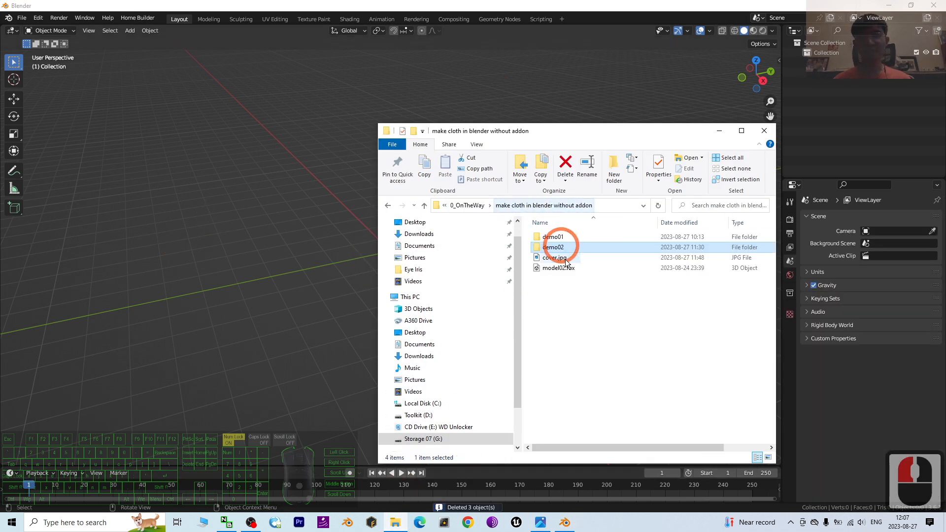
click(612, 205)
key(ctrl+c)
click(386, 6)
Import the FBX character model02.fbx from the copied folder path with the default import options.
click(22, 17)
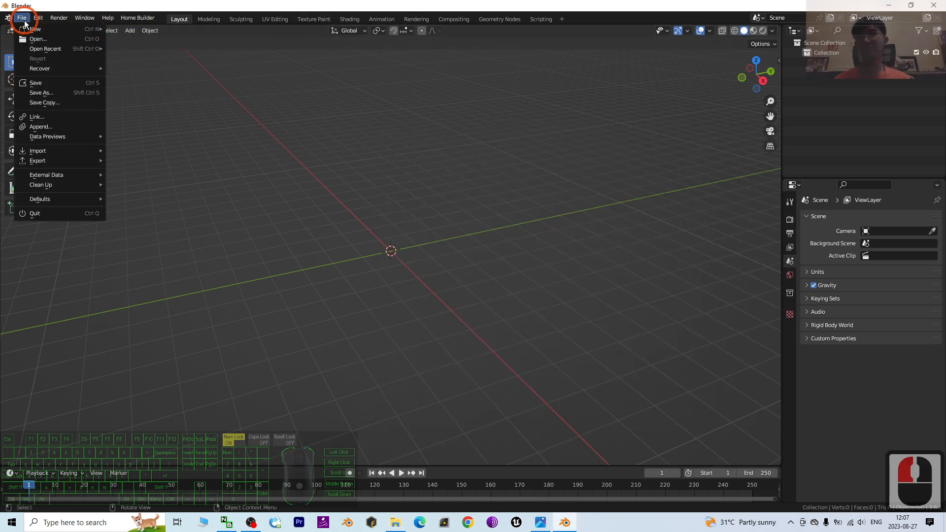
mouse_move(43, 154)
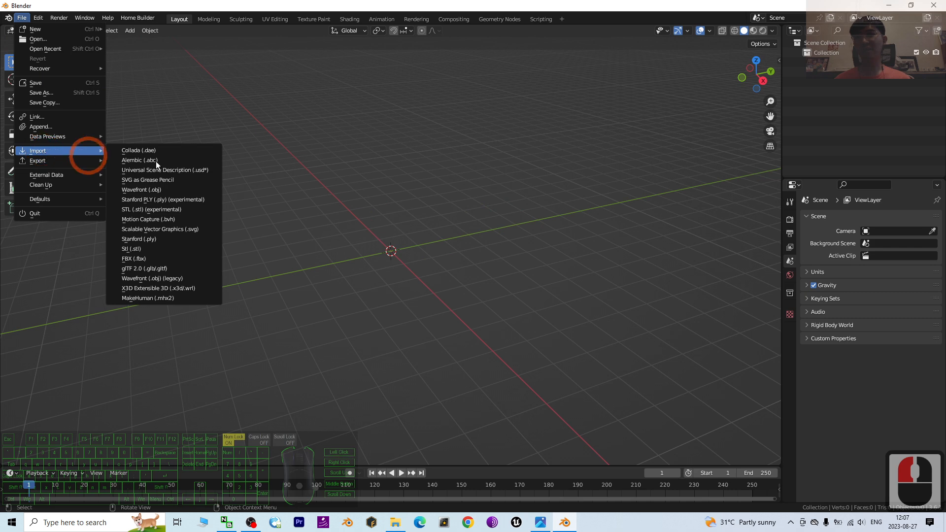
click(158, 258)
triple_click(510, 129)
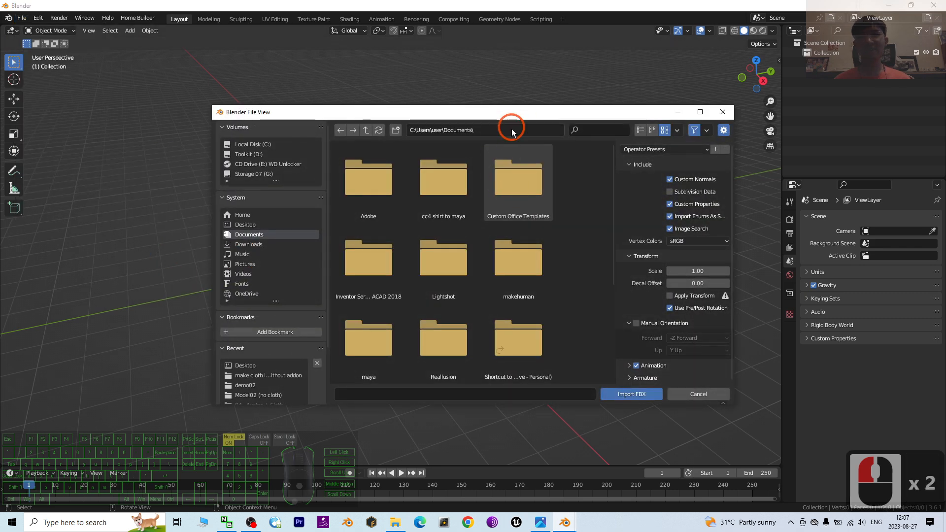
key(ctrl+v)
key(Return)
double_click(506, 168)
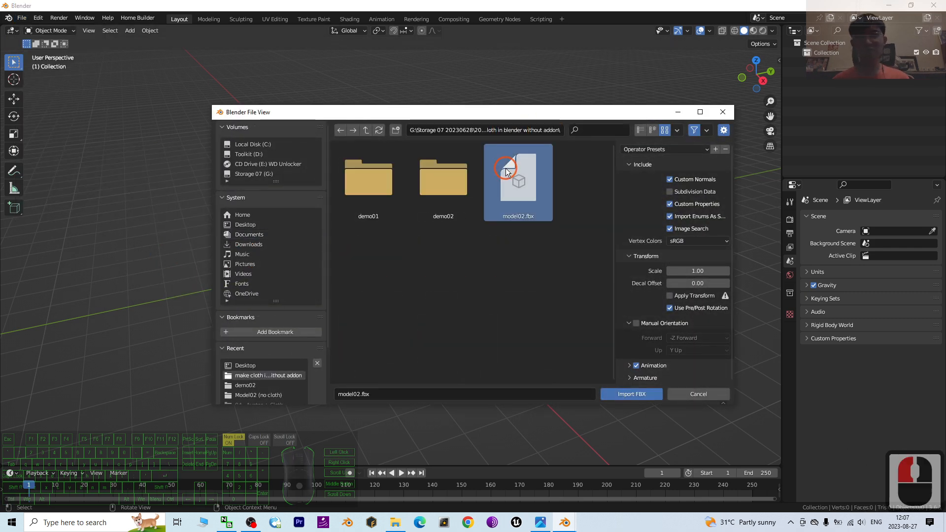
Display the imported character in Material Preview shading and frame its full body.
click(754, 30)
scroll(430, 126, up, 4)
shift+middle_drag(430, 125, 459, 242)
middle_drag(459, 251, 498, 264)
scroll(522, 220, up, 2)
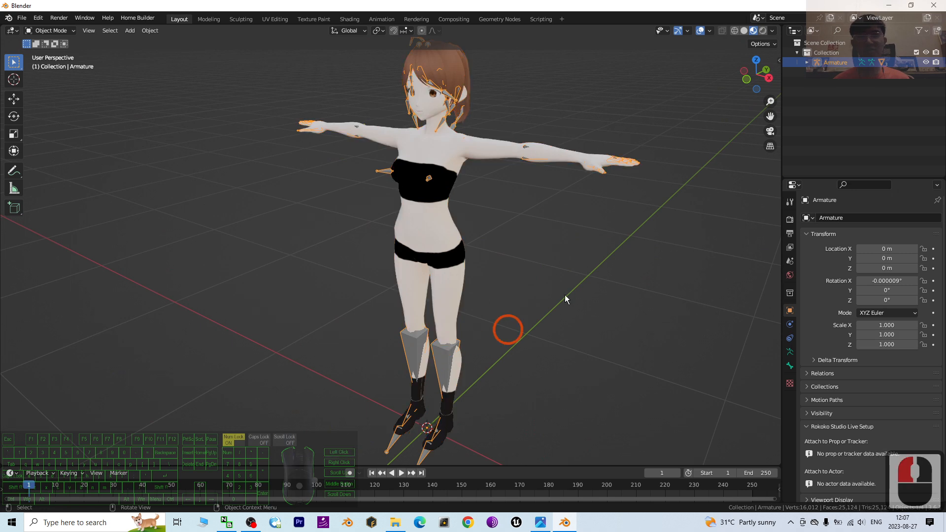
shift+middle_drag(593, 241, 574, 298)
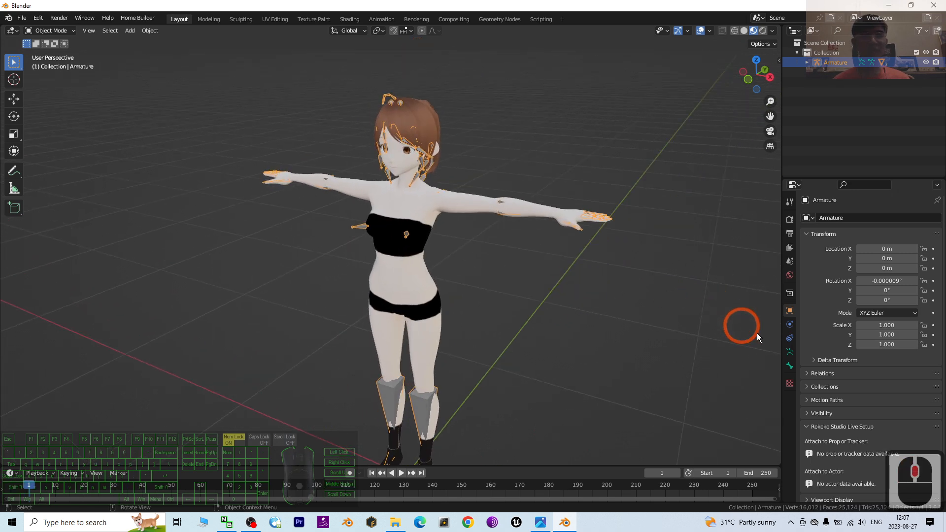
Set the armature to show in front of the body and display its bones as Stick.
click(790, 352)
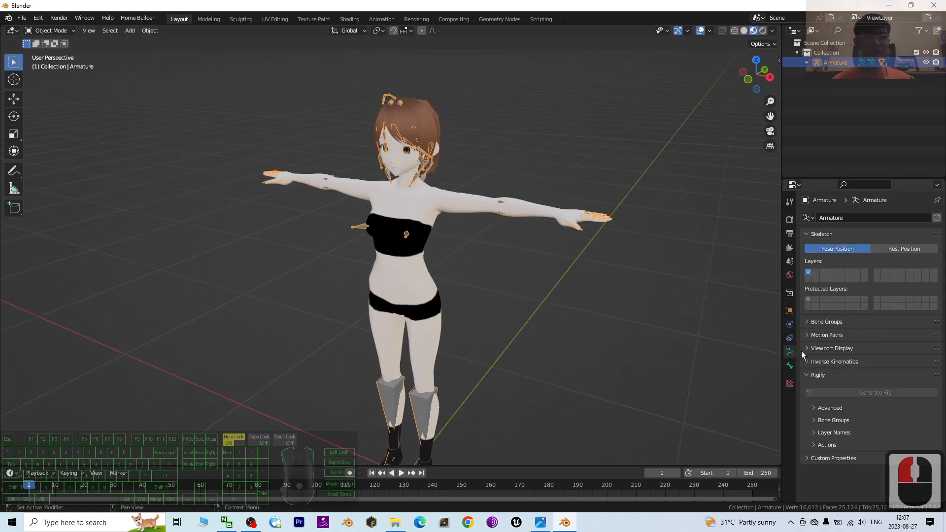
click(808, 349)
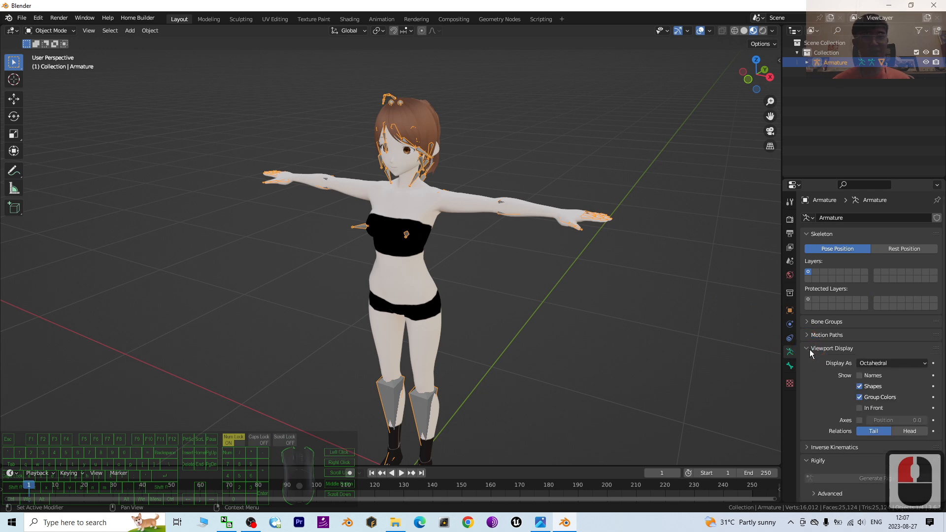
click(860, 409)
click(866, 363)
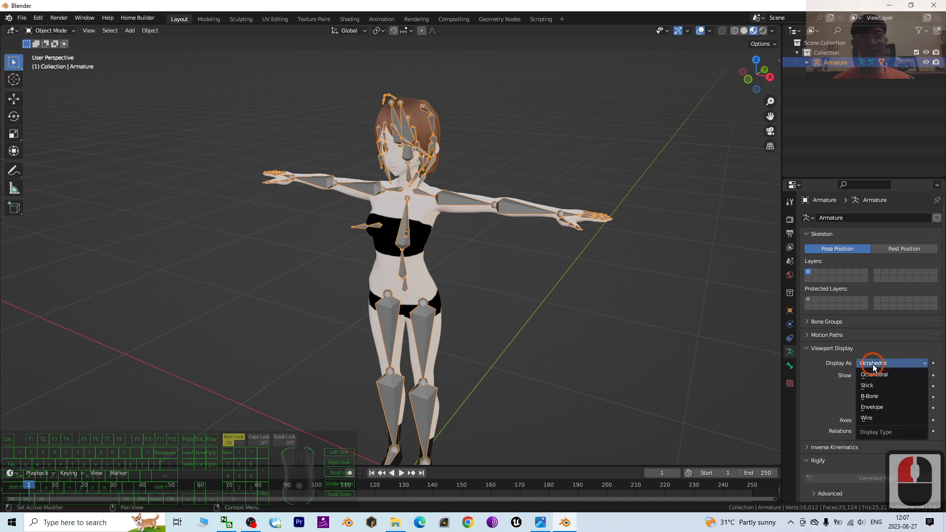
click(870, 375)
middle_drag(515, 257, 458, 183)
Test the left arm bone in Pose Mode by rotating it down beside the body, and undo the rotation.
click(49, 30)
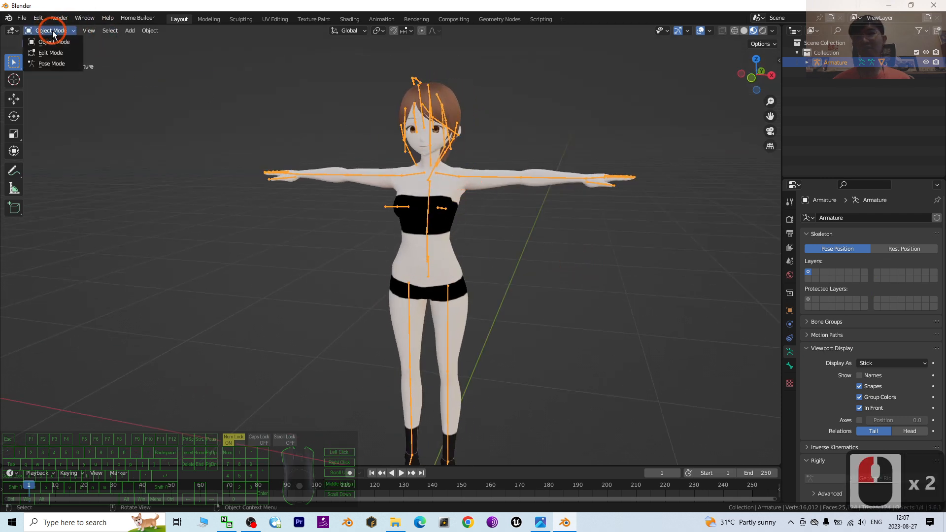
click(40, 57)
click(494, 175)
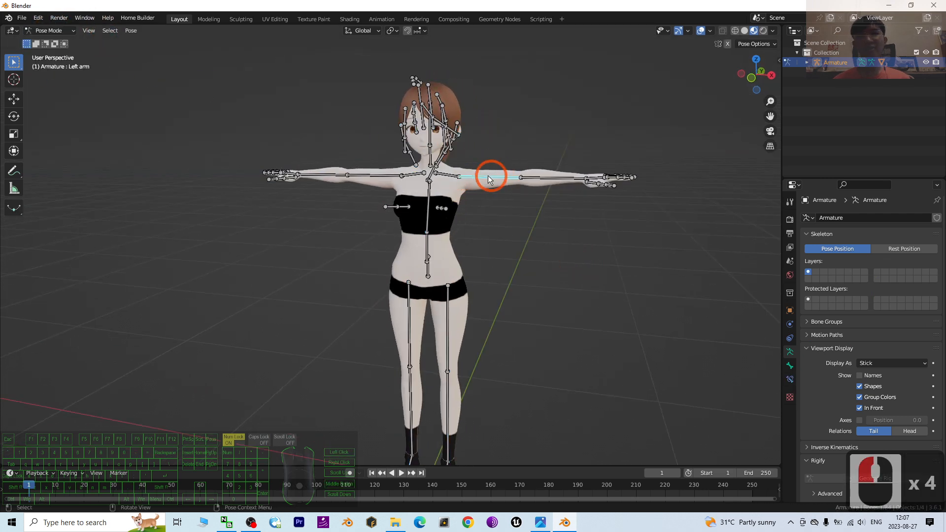
click(14, 117)
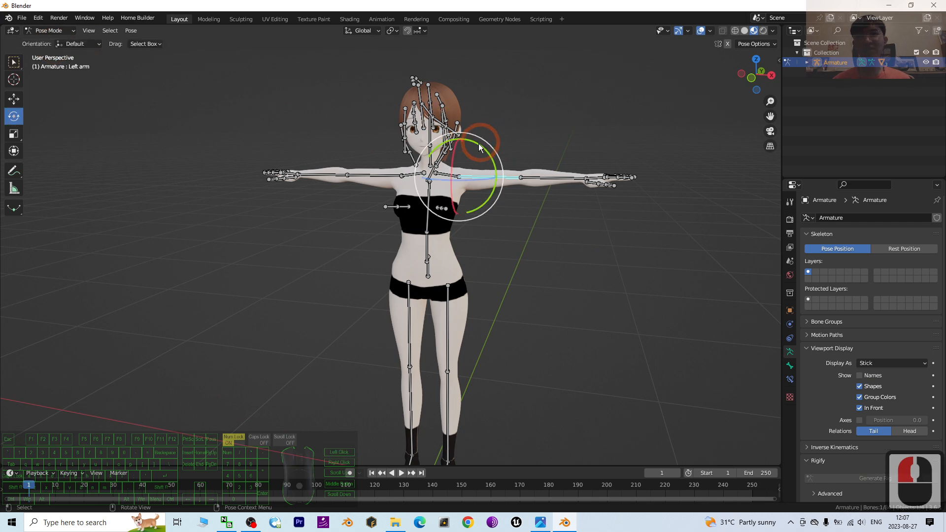
drag(488, 152, 562, 223)
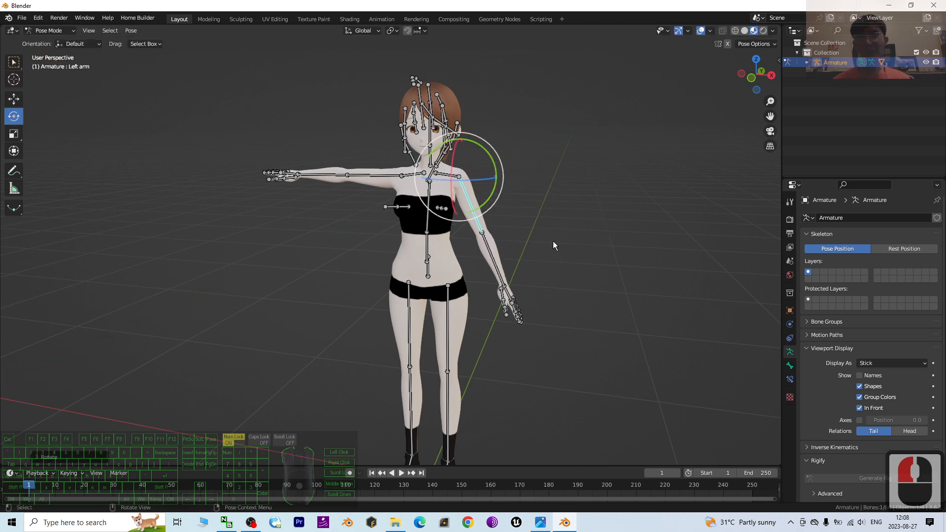
key(ctrl+z)
middle_drag(542, 262, 564, 259)
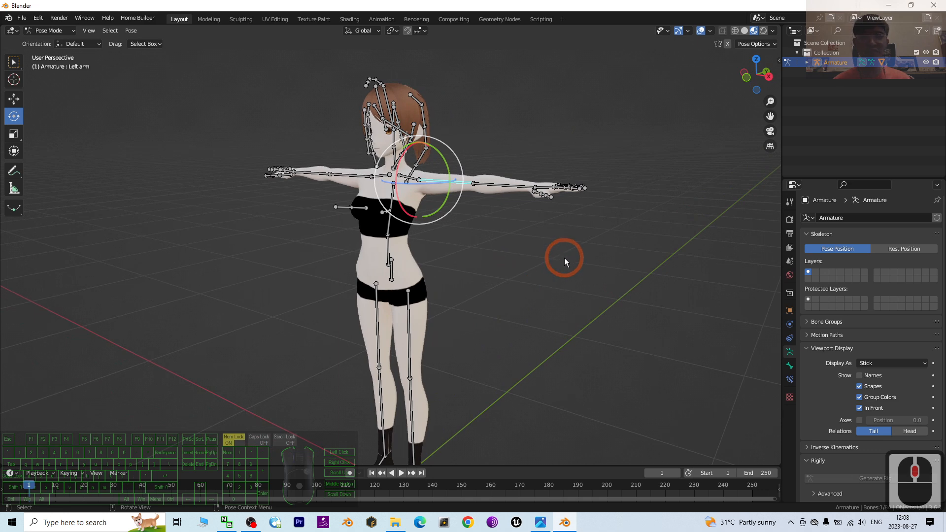
Turn off In Front for the armature and return to Object Mode with nothing selected.
click(860, 408)
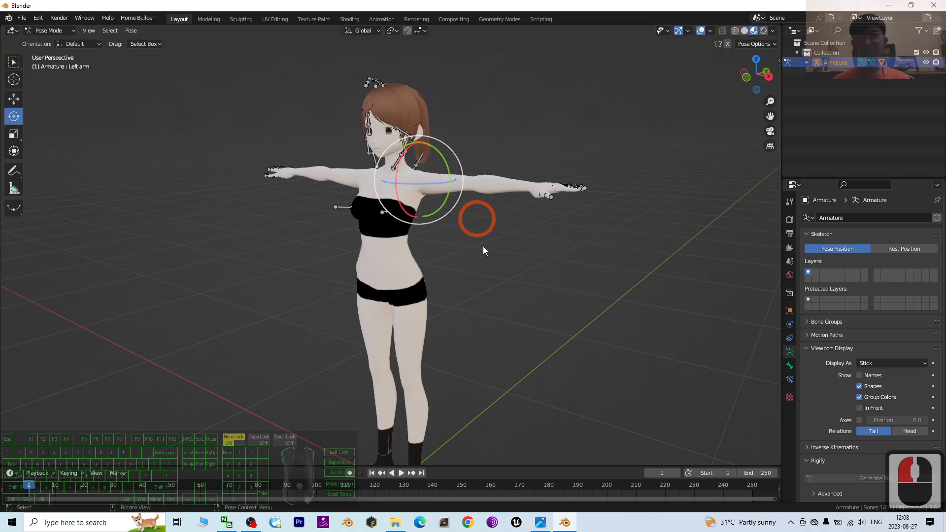
double_click(539, 265)
click(49, 31)
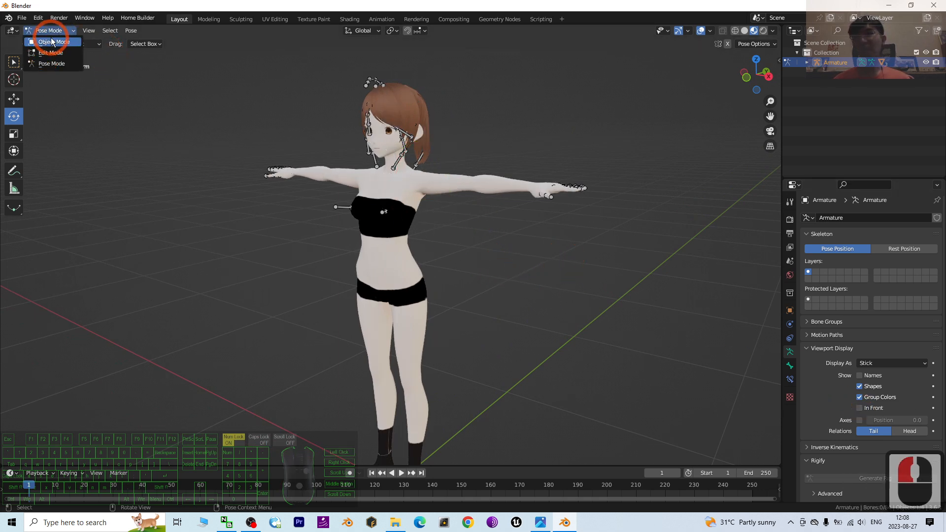
click(63, 43)
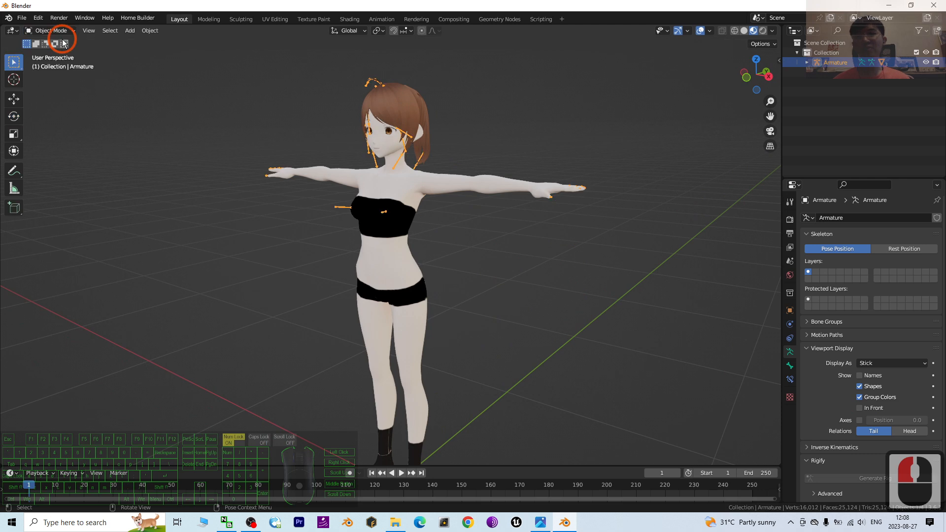
double_click(518, 274)
scroll(535, 329, down, 2)
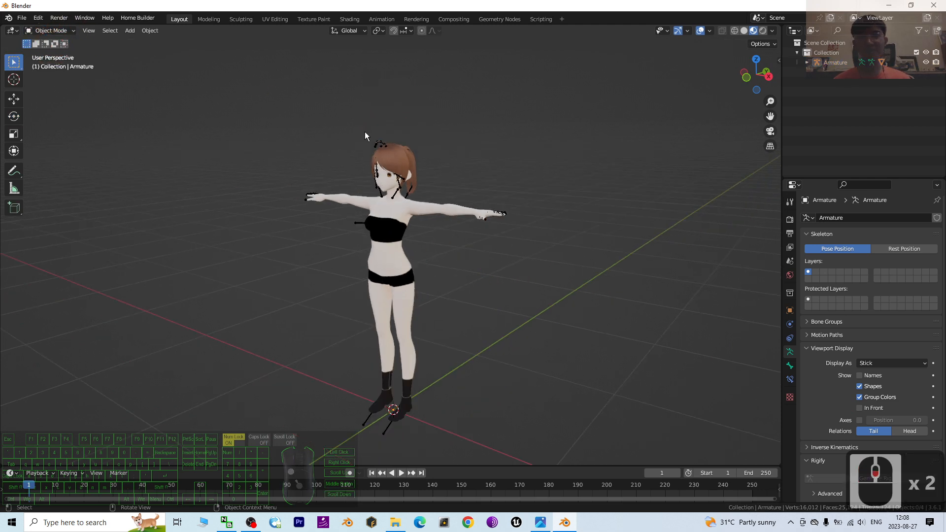
Add a mesh plane to the scene and rename it cloth01.
click(394, 188)
scroll(479, 301, up, 2)
shift+middle_drag(476, 332, 498, 245)
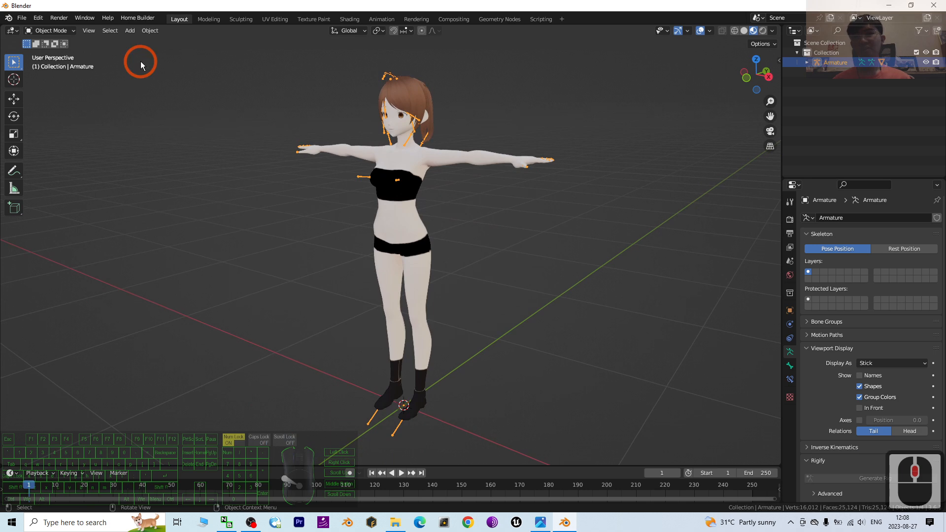
click(163, 91)
click(130, 30)
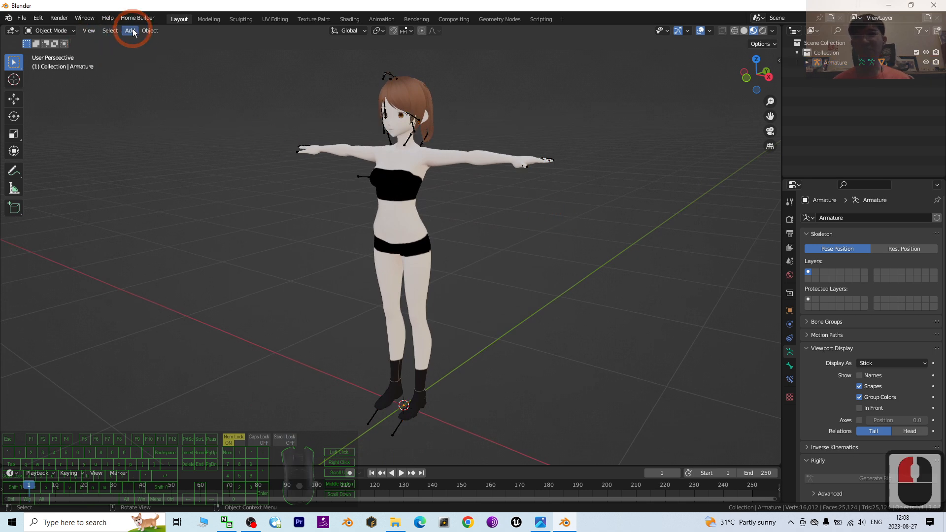
mouse_move(147, 62)
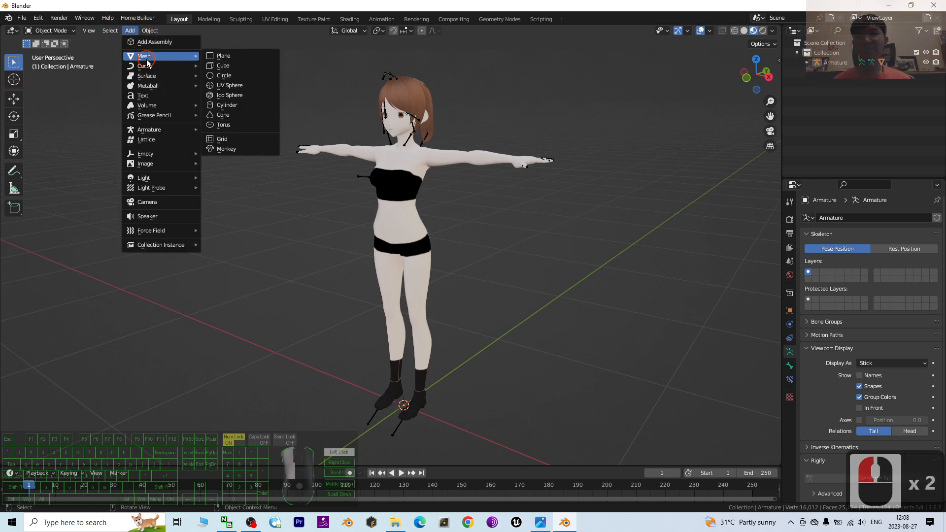
click(241, 55)
double_click(831, 71)
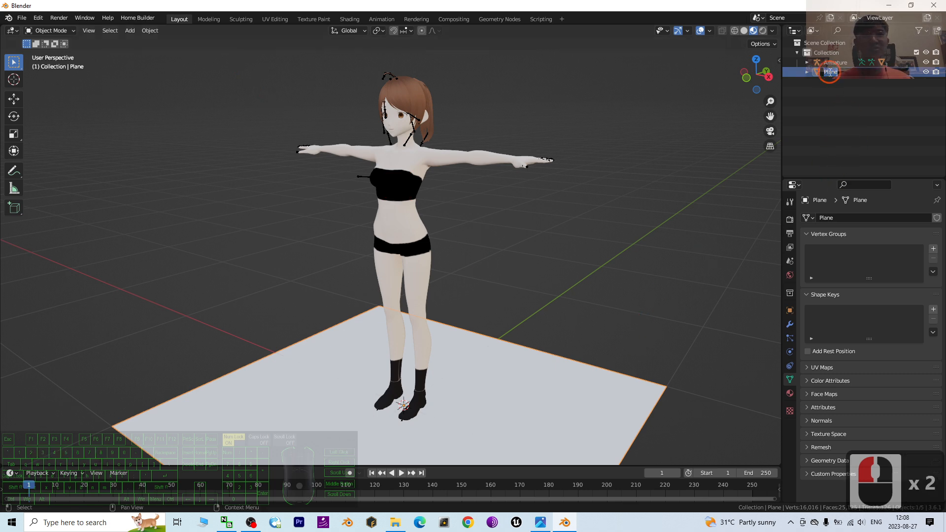
text(cloth01)
key(Return)
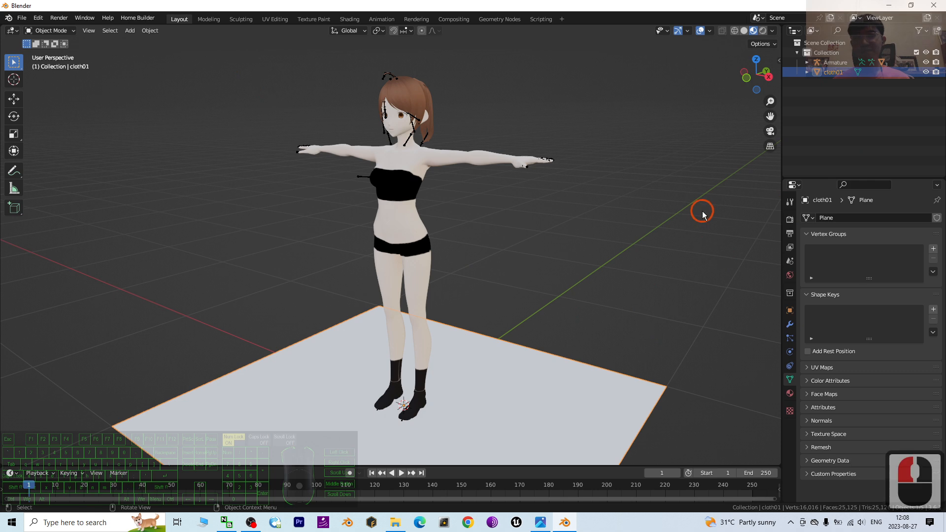
Stand the cloth01 plane upright by setting its X rotation to 90°.
scroll(548, 345, down, 3)
shift+middle_drag(539, 321, 545, 266)
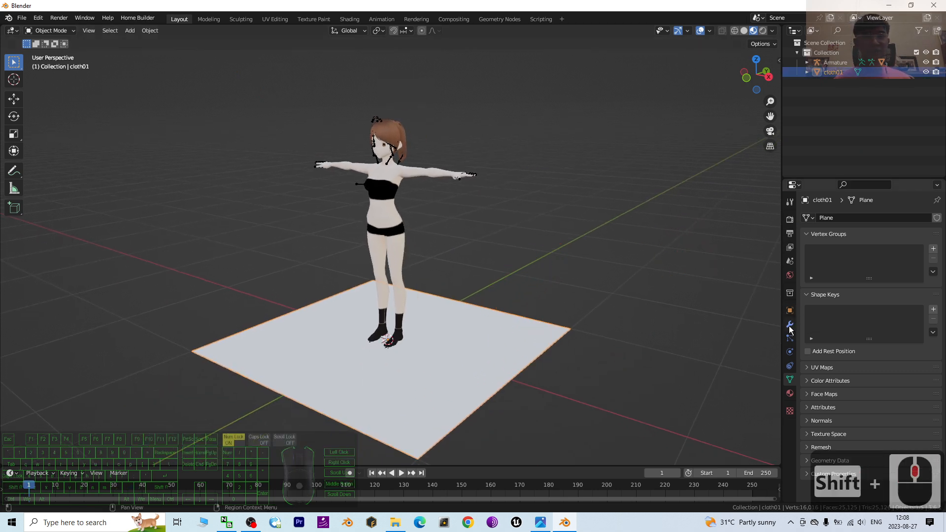
click(480, 338)
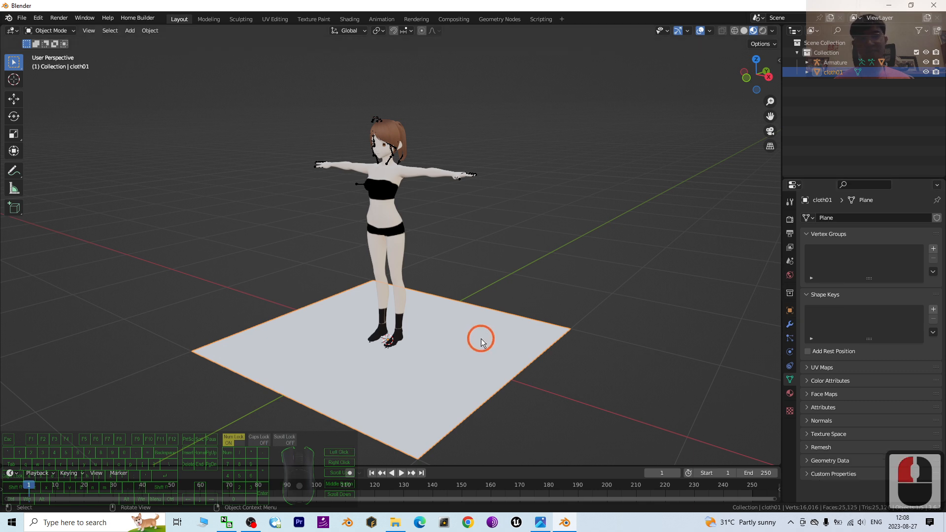
click(790, 311)
click(889, 281)
text(90)
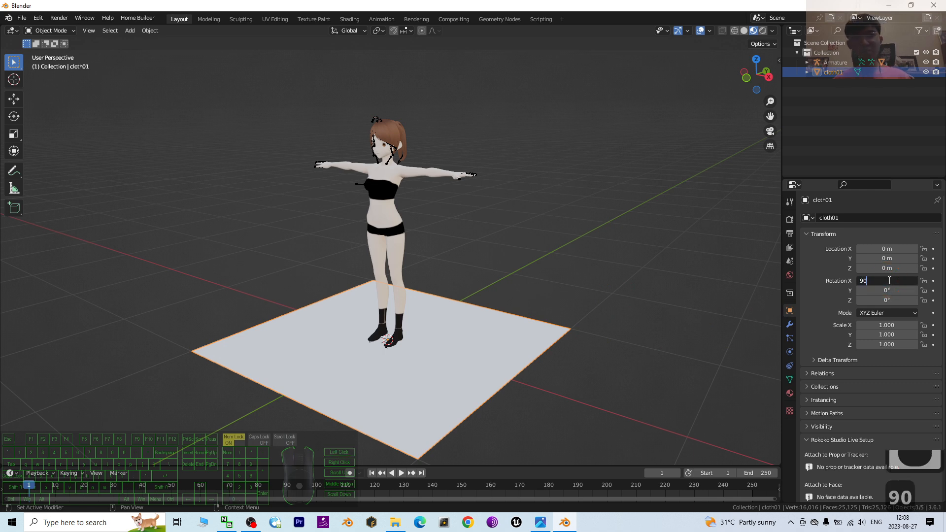
key(Return)
Enter Edit Mode on cloth01 and subdivide the plane once.
scroll(394, 330, up, 3)
middle_drag(388, 338, 389, 338)
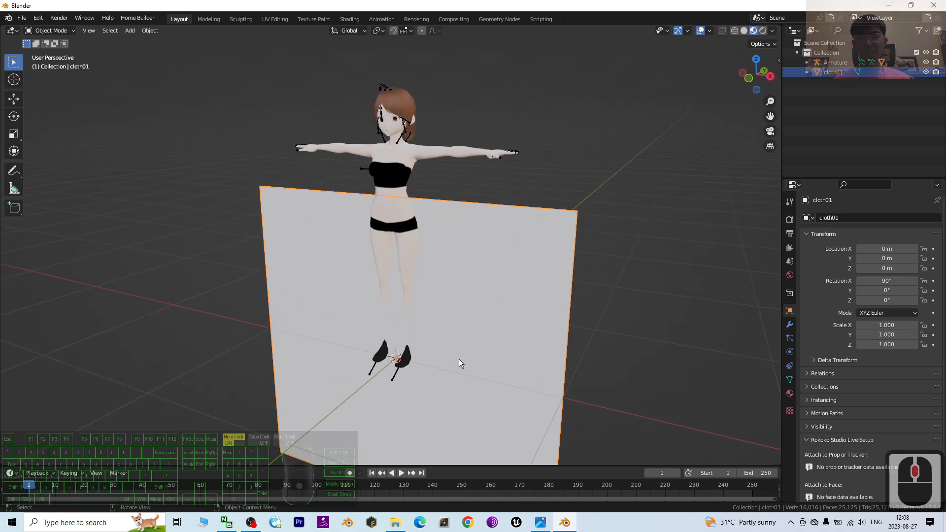
scroll(606, 324, down, 2)
mouse_move(531, 351)
middle_down()
mouse_move(519, 354)
mouse_move(538, 355)
middle_up()
click(478, 294)
click(468, 293)
click(60, 35)
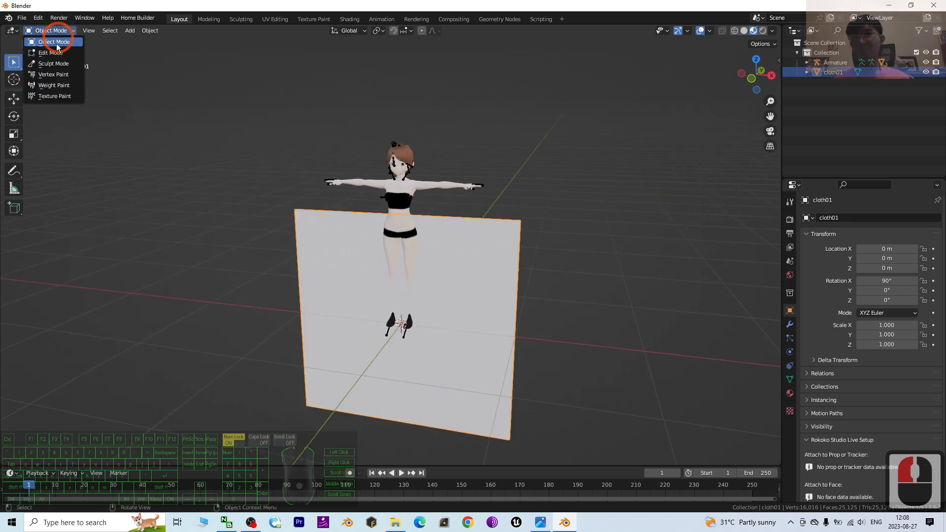
click(55, 51)
right_click(421, 255)
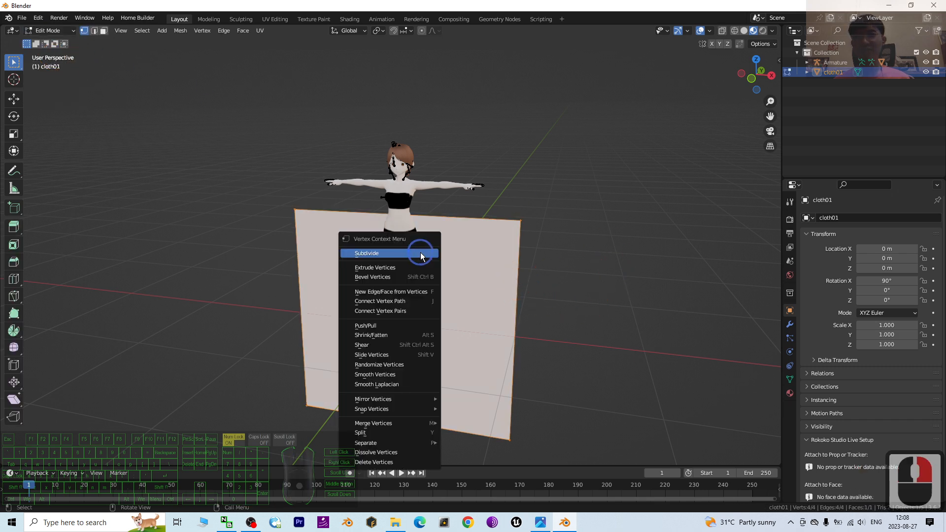
click(418, 253)
Delete the two faces of the cloth01 plane on the negative X side, keeping the positive X half.
shift+scroll(627, 317, down, 3)
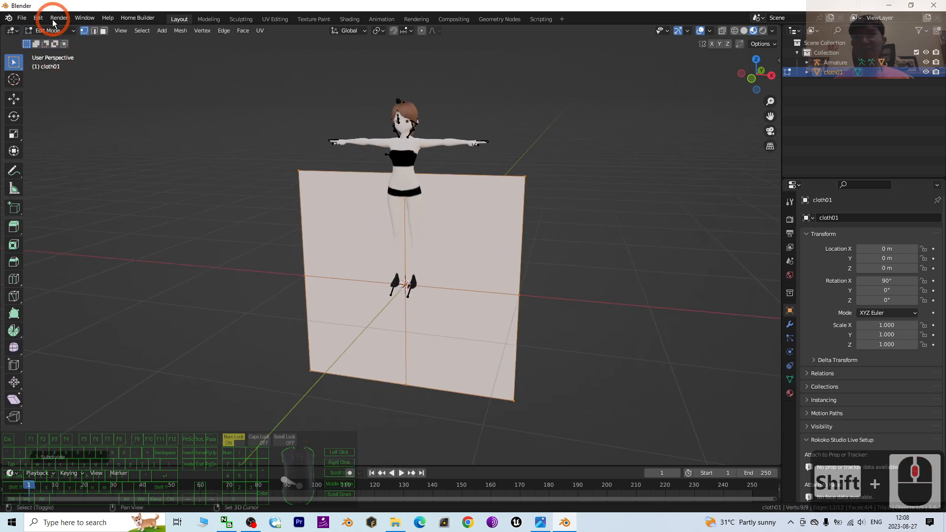
click(103, 31)
click(358, 248)
click(361, 340)
click(369, 251)
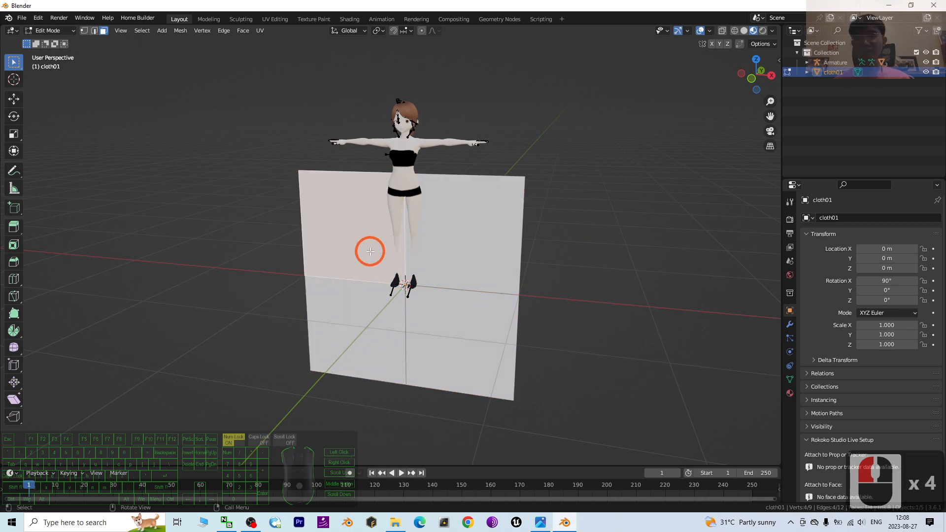
shift+click(346, 306)
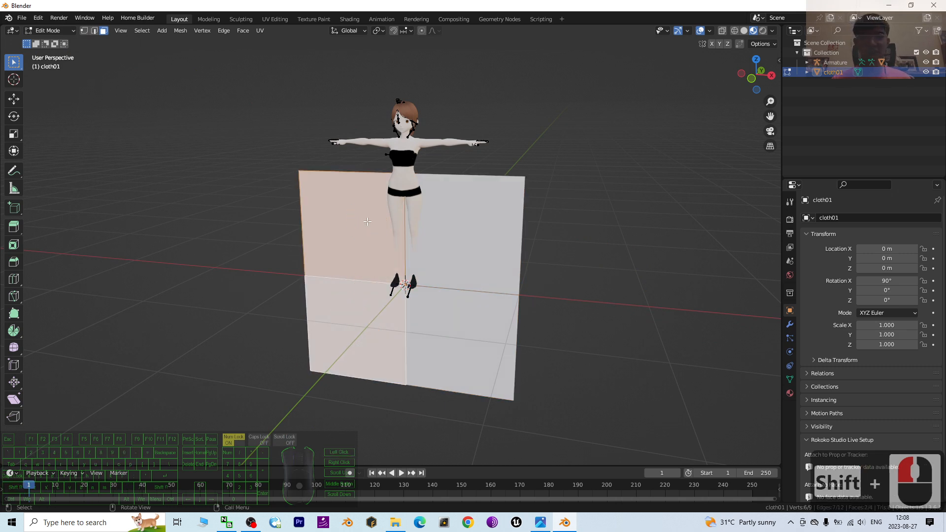
key(Delete)
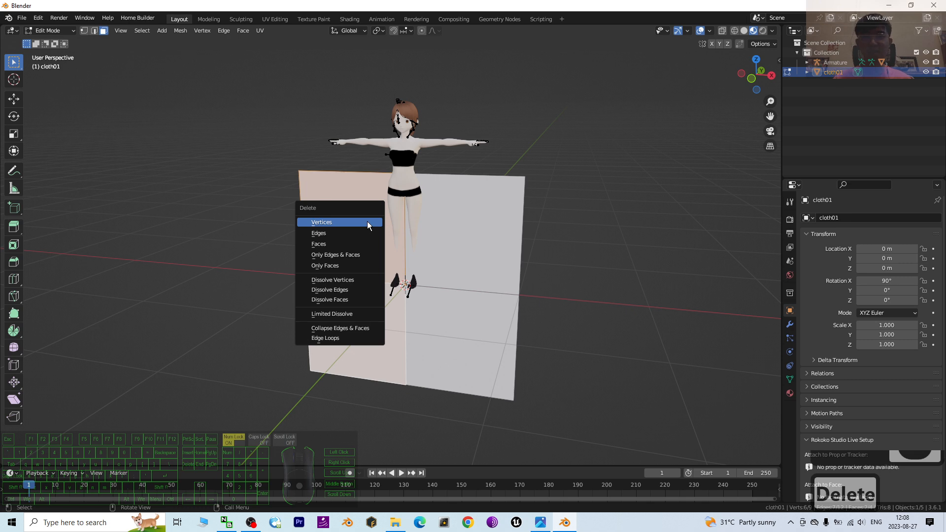
click(345, 244)
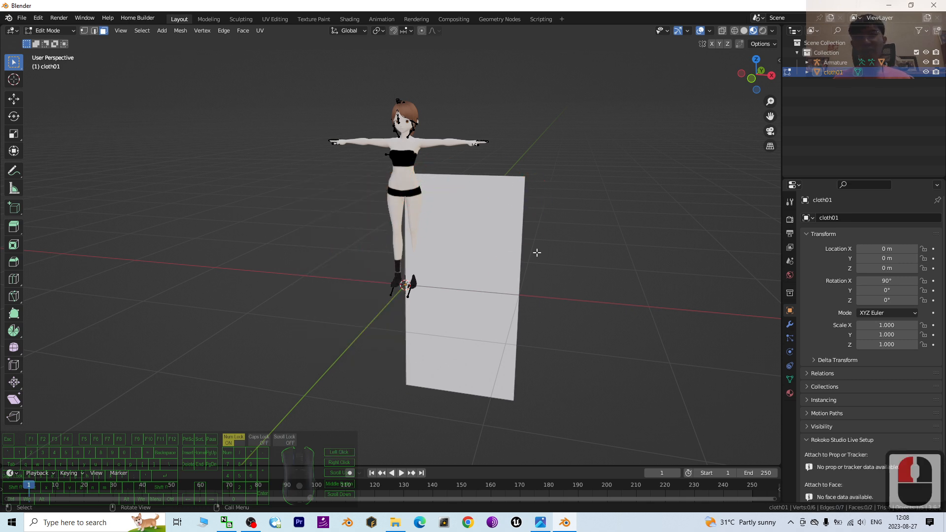
Return to Object Mode and raise cloth01 about 1.12 m along the global Z axis.
scroll(450, 291, up, 2)
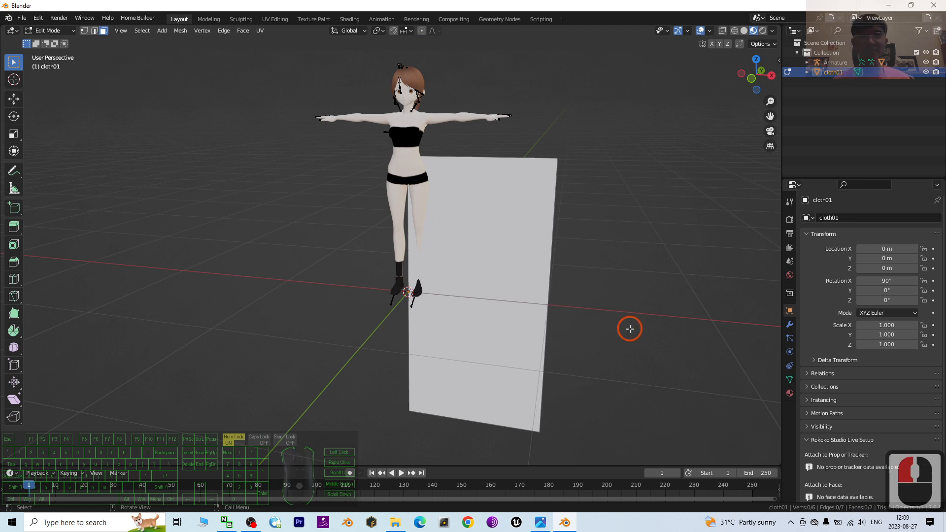
scroll(543, 320, down, 2)
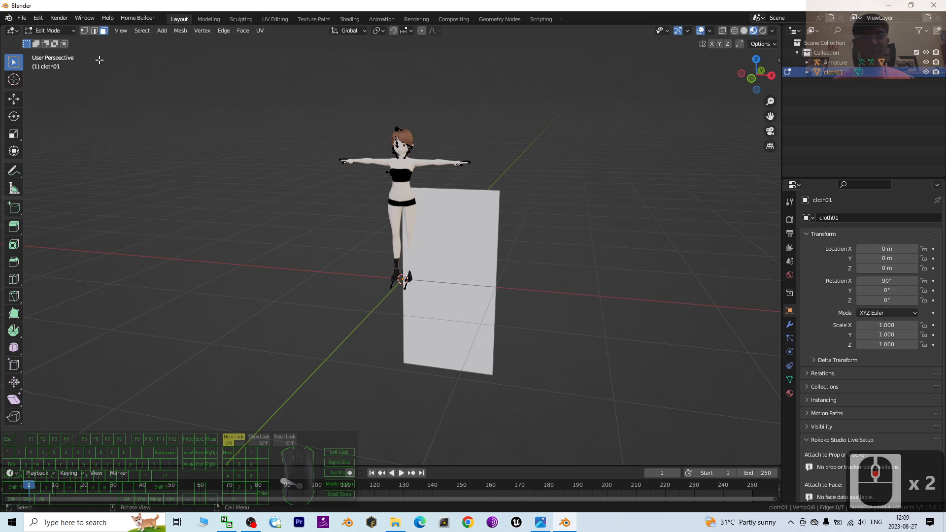
click(72, 32)
click(47, 42)
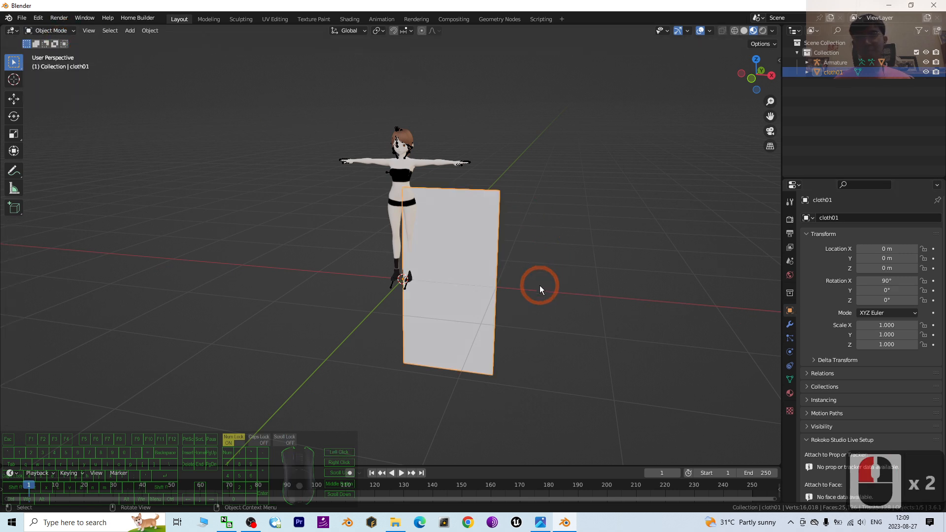
key(g)
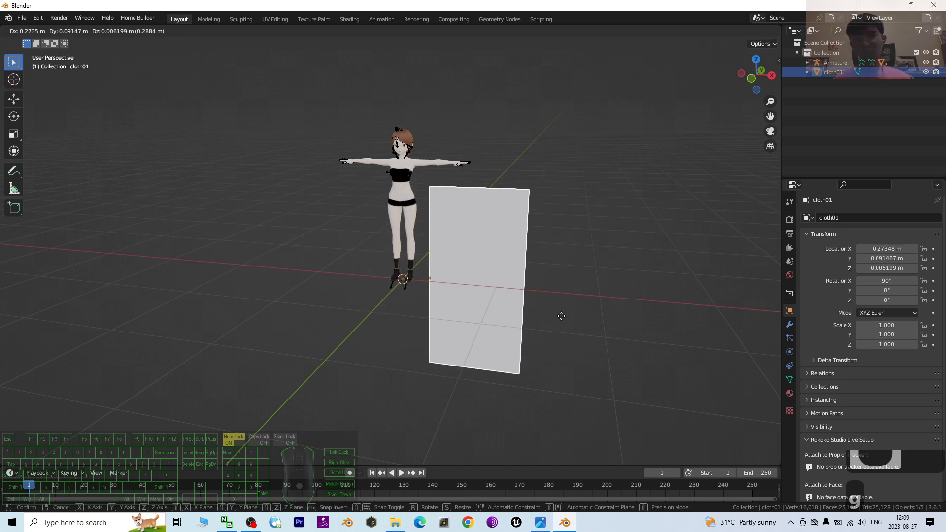
key(z)
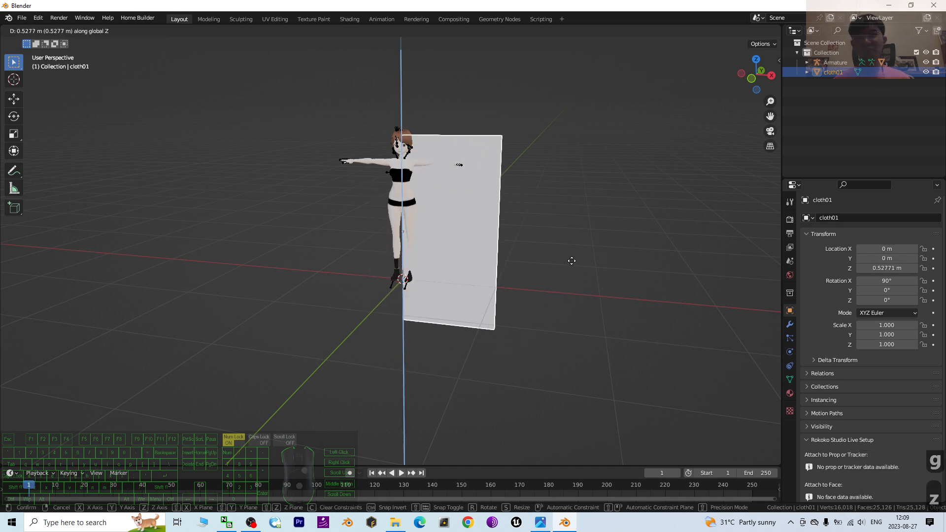
click(581, 213)
click(528, 205)
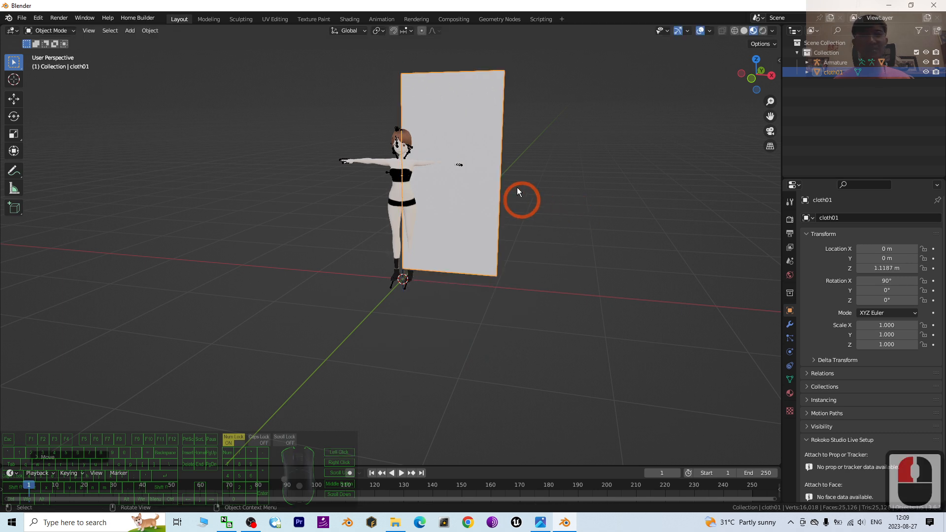
Add a Mirror modifier on the X axis to cloth01.
click(790, 325)
click(843, 218)
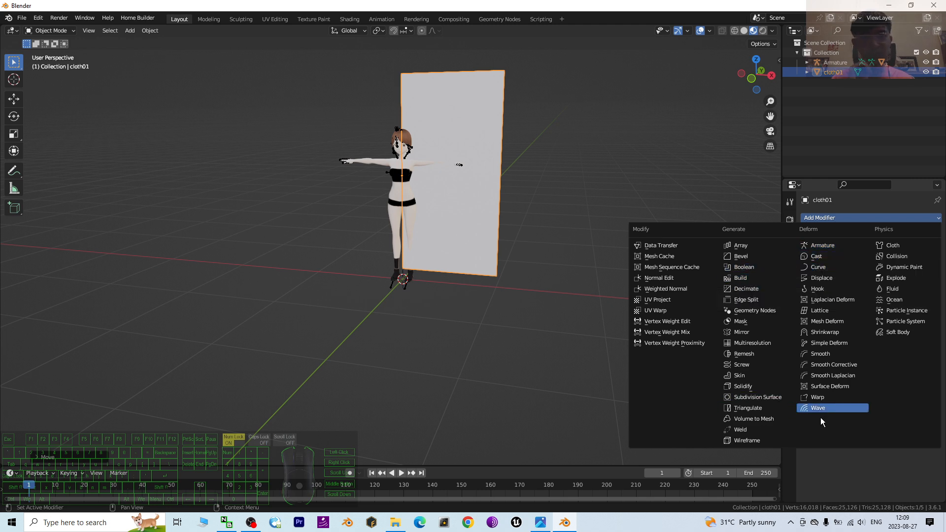
click(746, 333)
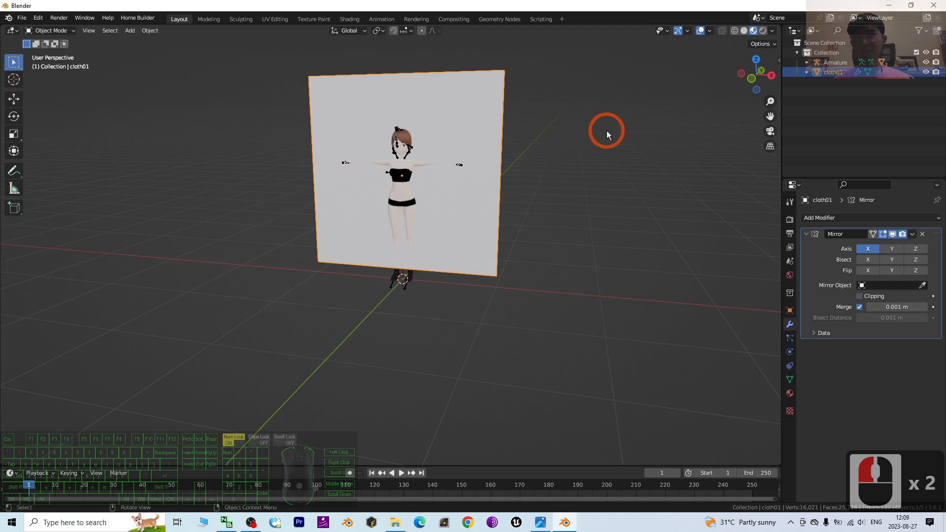
scroll(608, 132, up, 2)
scroll(619, 136, down, 1)
shift+middle_drag(619, 135, 578, 221)
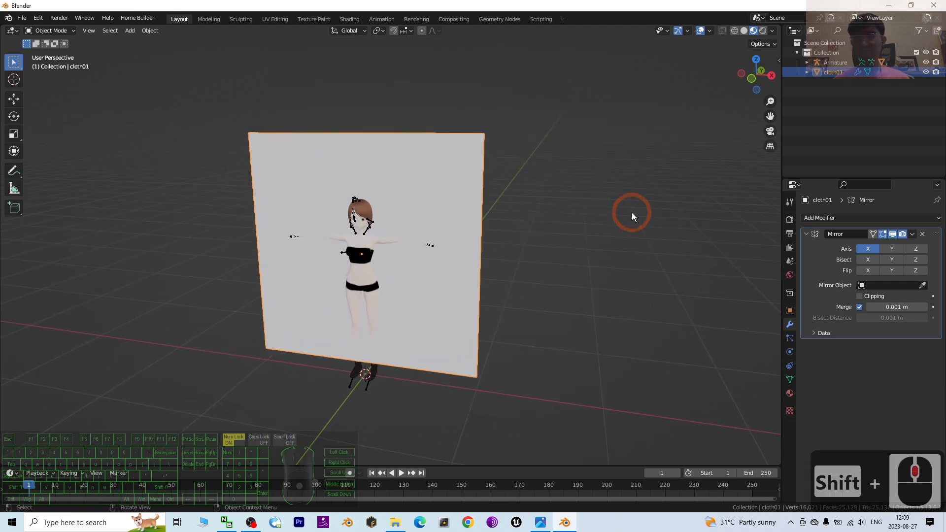
click(58, 31)
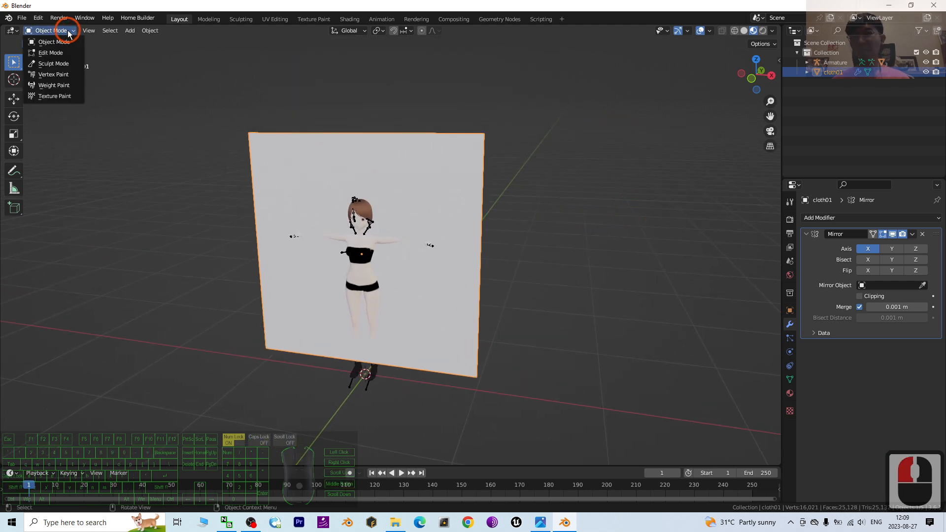
click(54, 51)
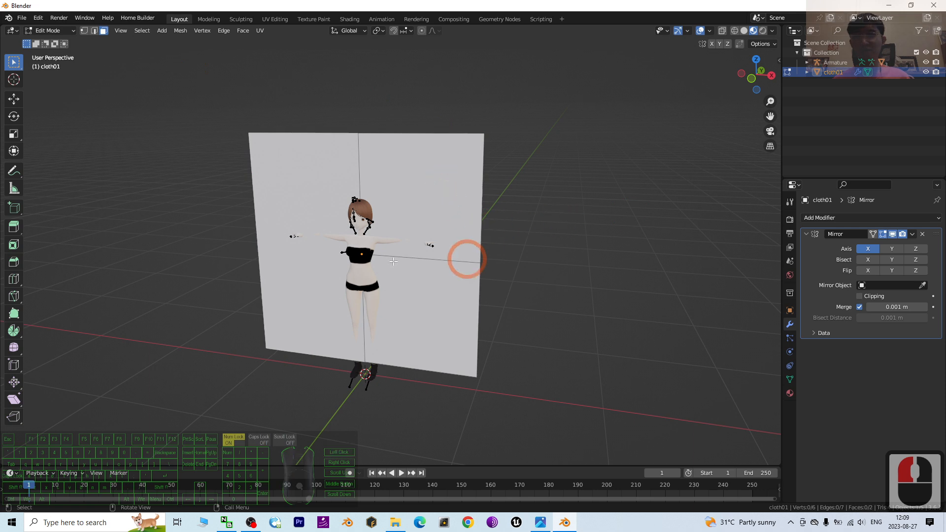
key(a)
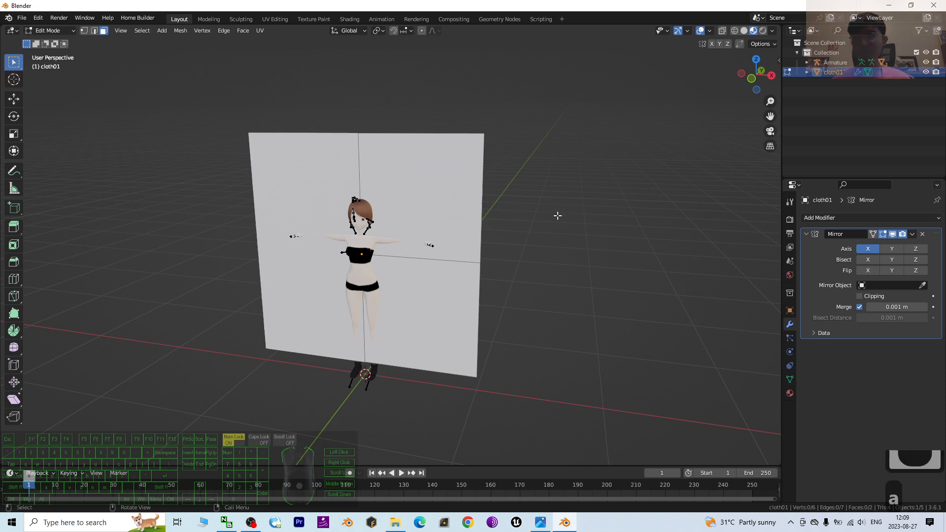
key(s)
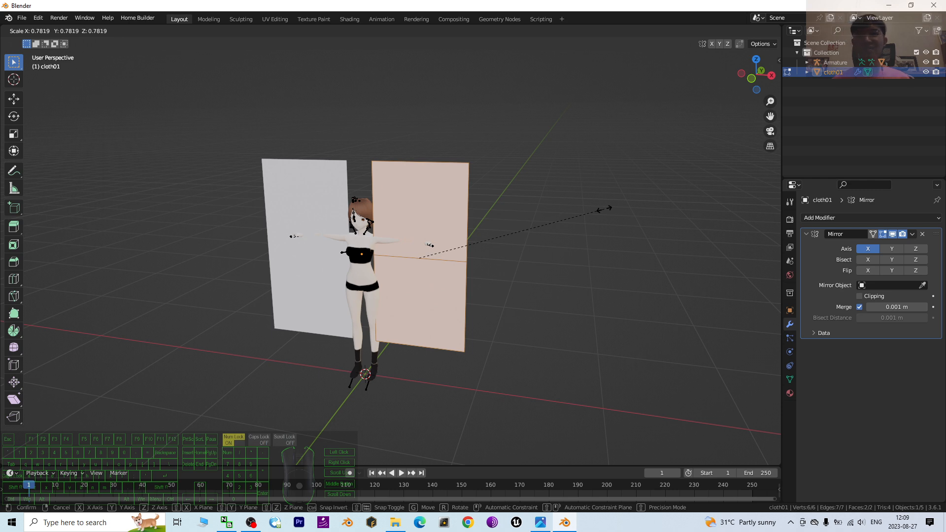
key(Escape)
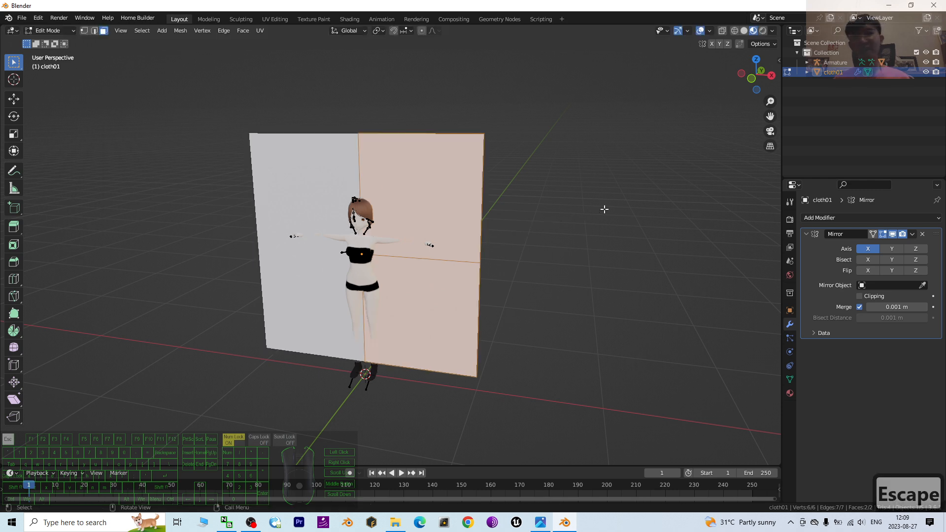
click(69, 30)
click(46, 41)
click(635, 204)
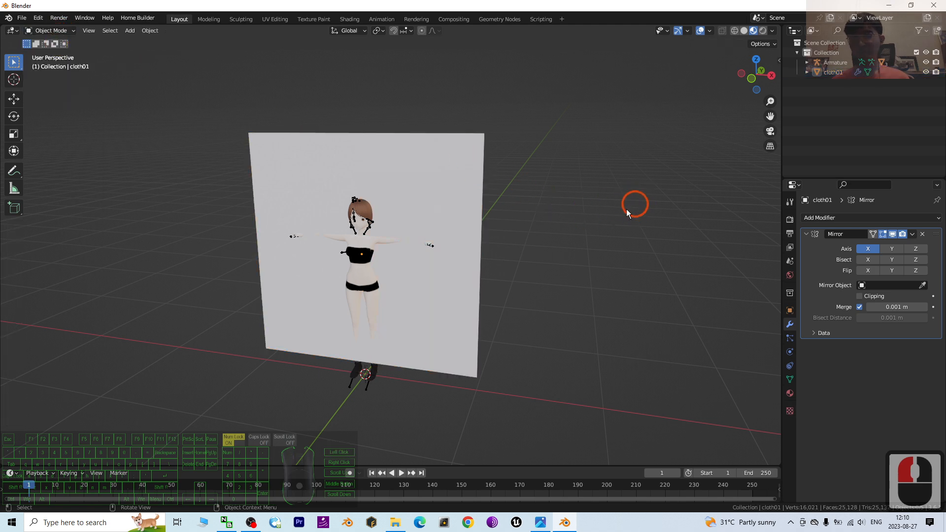
Scale the mirrored cloth01 plane uniformly in Object Mode to about 0.21, roughly the size of the character's torso.
click(409, 191)
key(s)
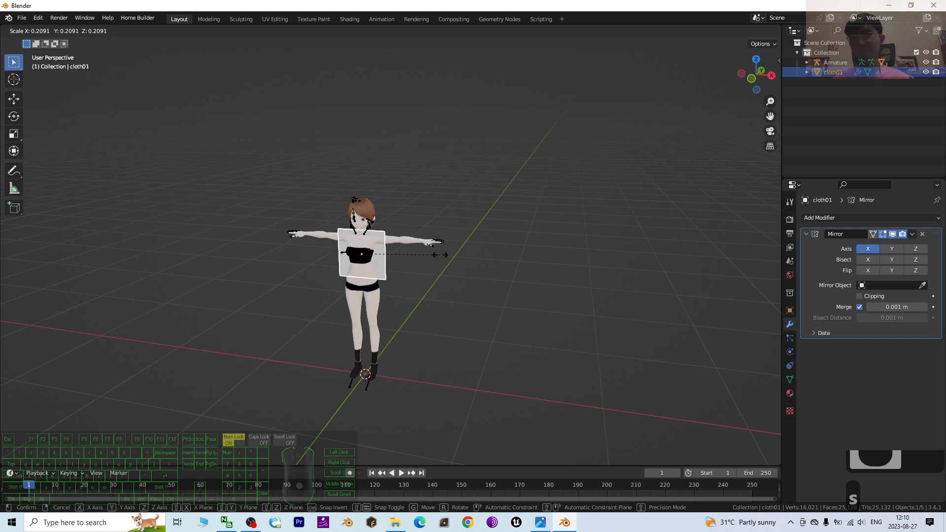
click(444, 254)
Move the cloth01 plane along the global negative Y axis until it stands in front of the character's torso.
scroll(403, 262, up, 6)
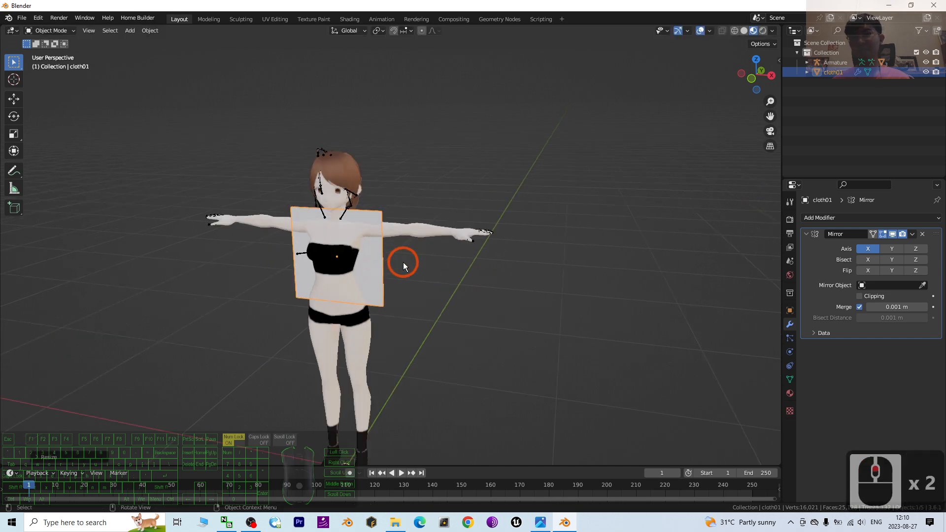
shift+middle_drag(419, 314, 459, 326)
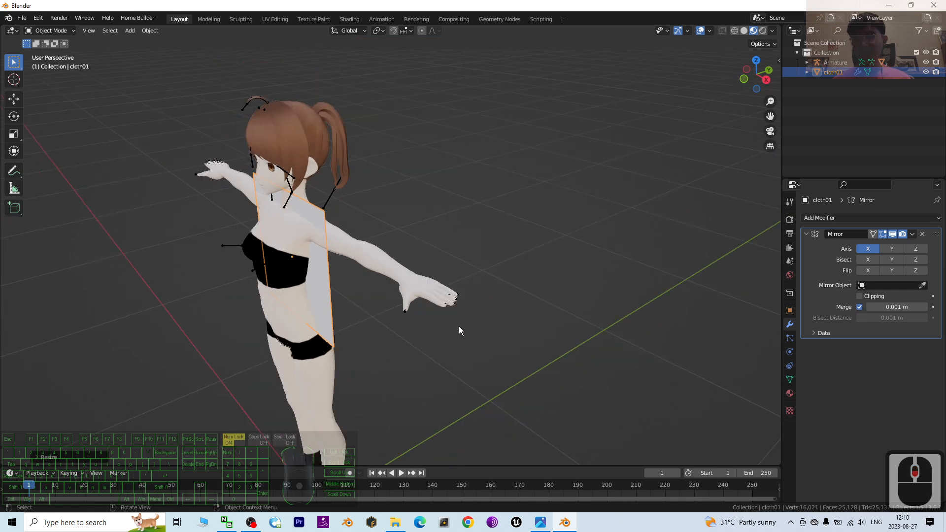
key(g)
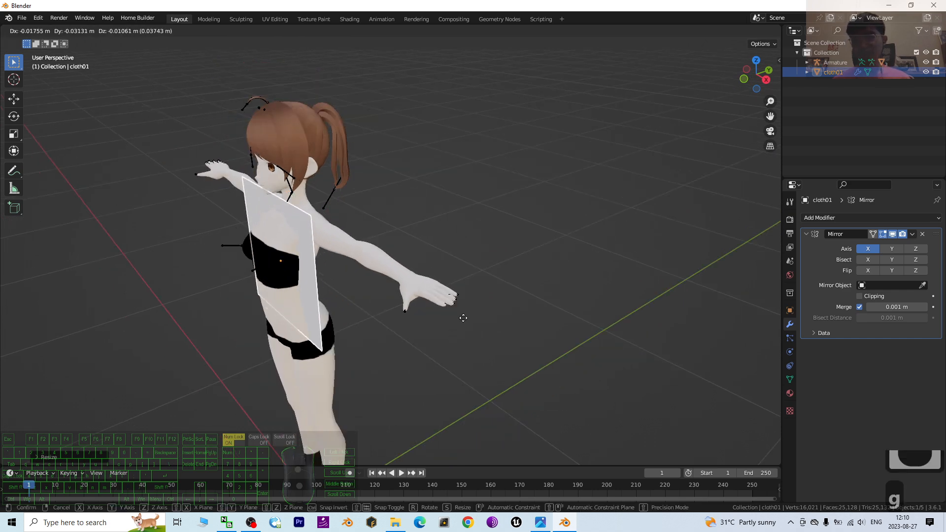
key(y)
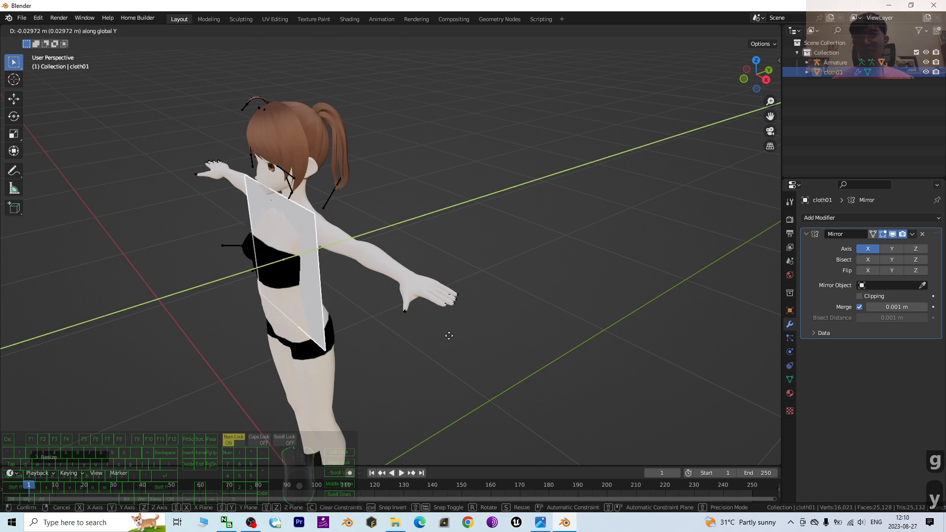
click(418, 345)
middle_drag(410, 355, 431, 346)
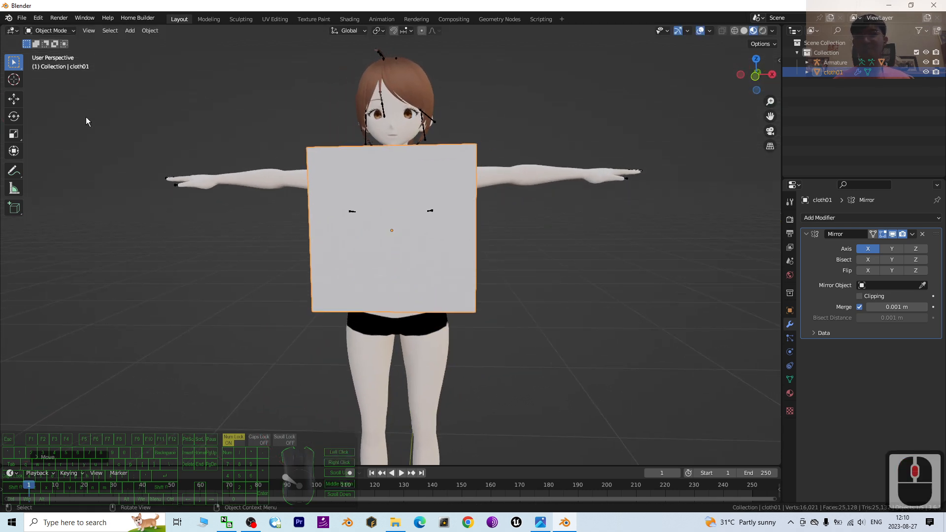
Enter Edit Mode on cloth01, select the entire mesh and subdivide both faces.
click(49, 30)
click(44, 40)
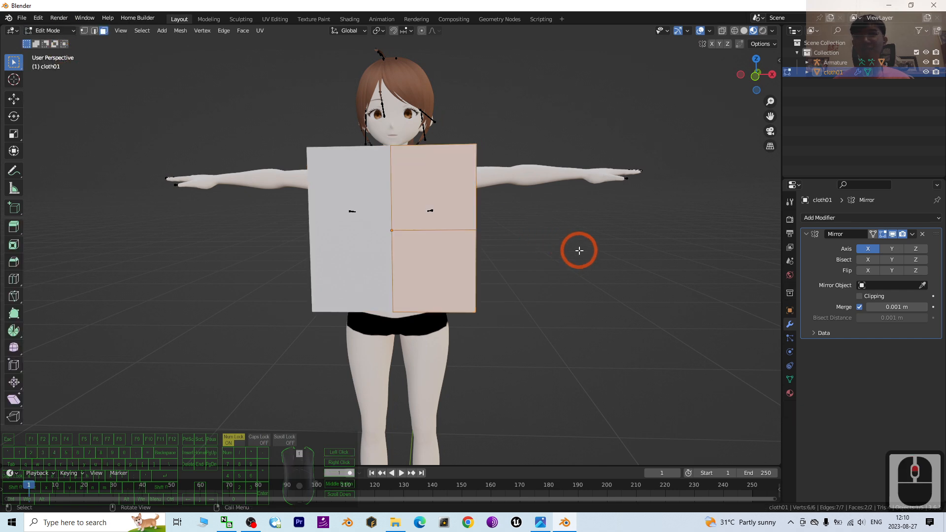
scroll(435, 174, up, 2)
click(427, 155)
mouse_move(623, 266)
middle_down()
mouse_move(570, 266)
mouse_move(630, 262)
mouse_move(619, 265)
middle_up()
right_click(441, 180)
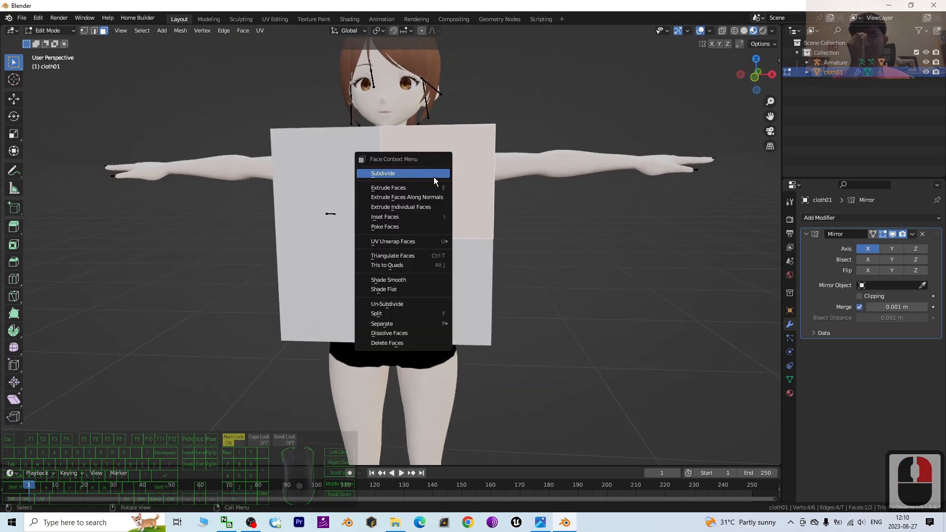
click(594, 235)
key(a)
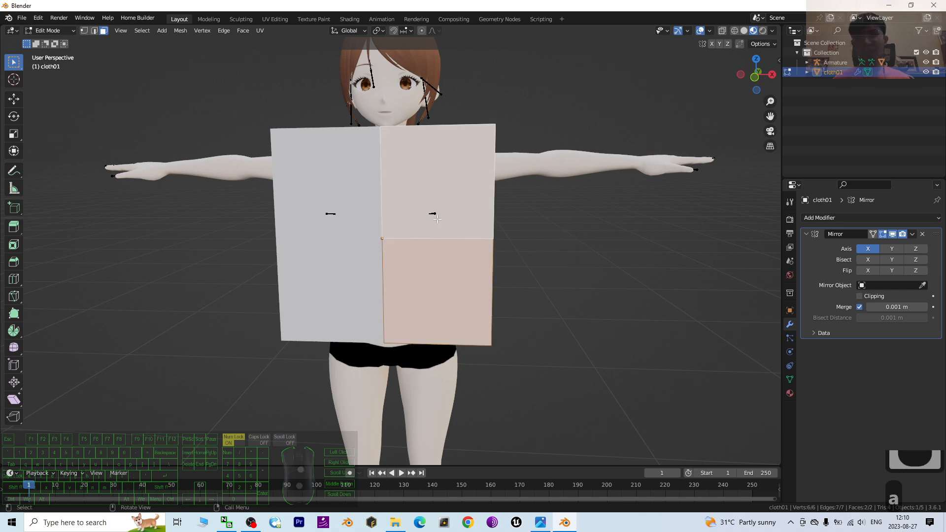
right_click(423, 174)
click(423, 170)
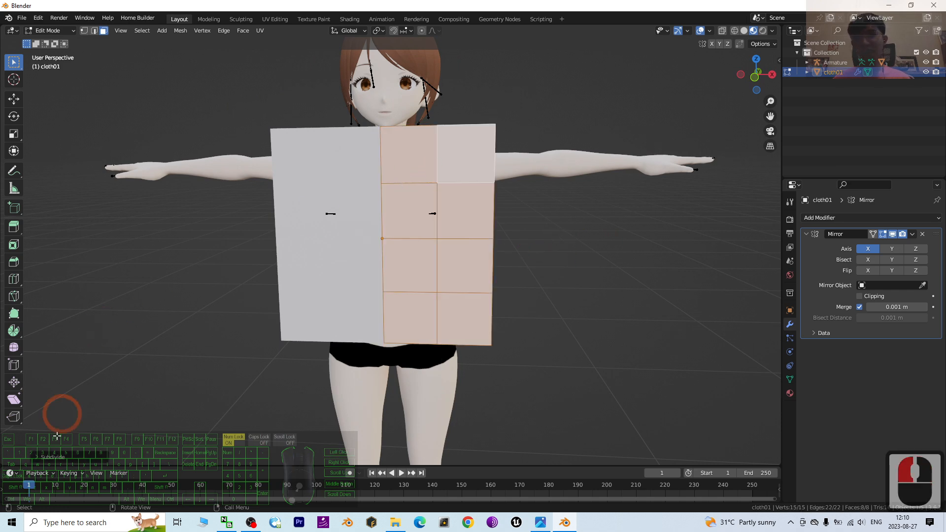
Set the subdivision's number of cuts to 20.
click(53, 456)
double_click(123, 391)
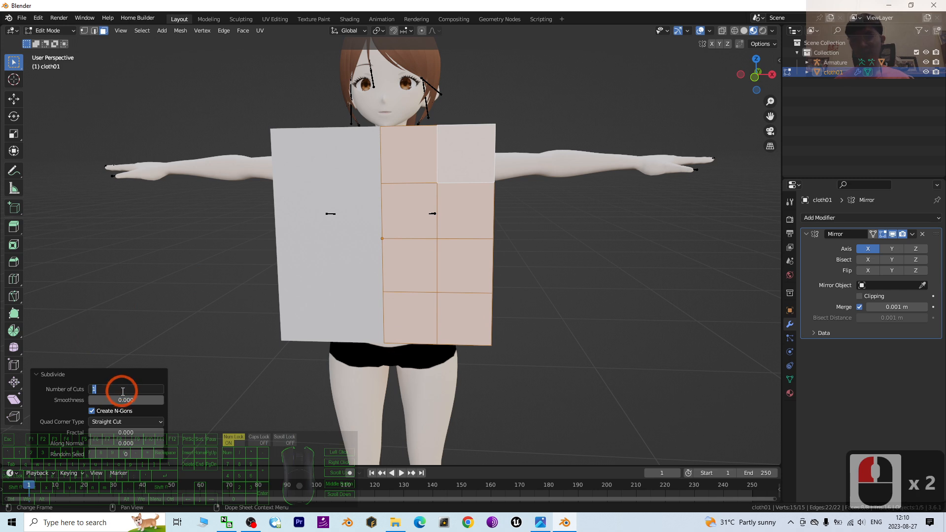
text(20)
key(Return)
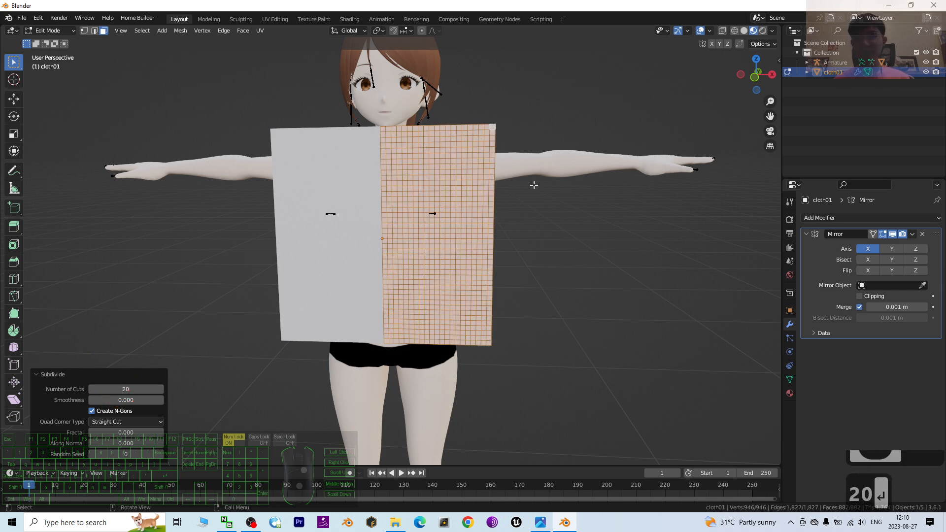
In front view and edge select mode, extrude the upper outer side edges about 0.316 m along X to form a sleeve reaching the wrist.
shift+middle_drag(584, 237, 557, 277)
scroll(608, 203, up, 1)
middle_drag(611, 296, 610, 290)
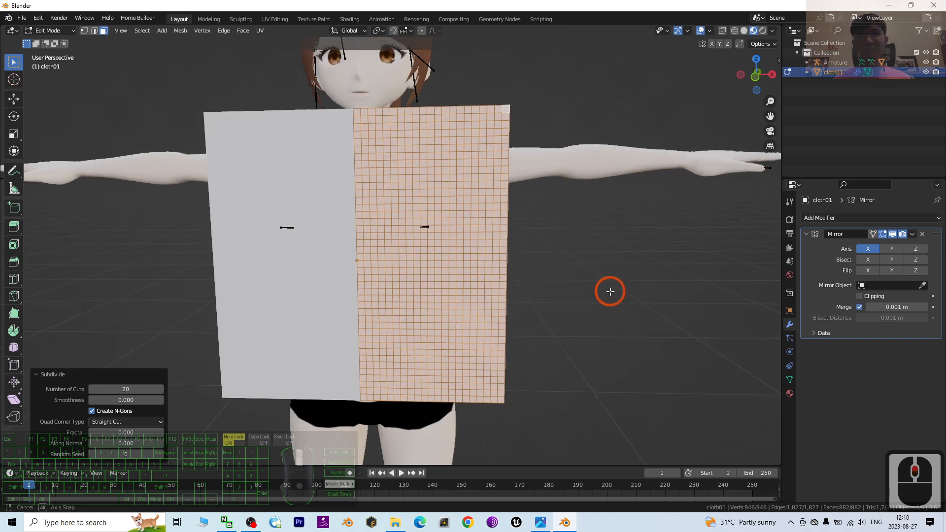
click(757, 77)
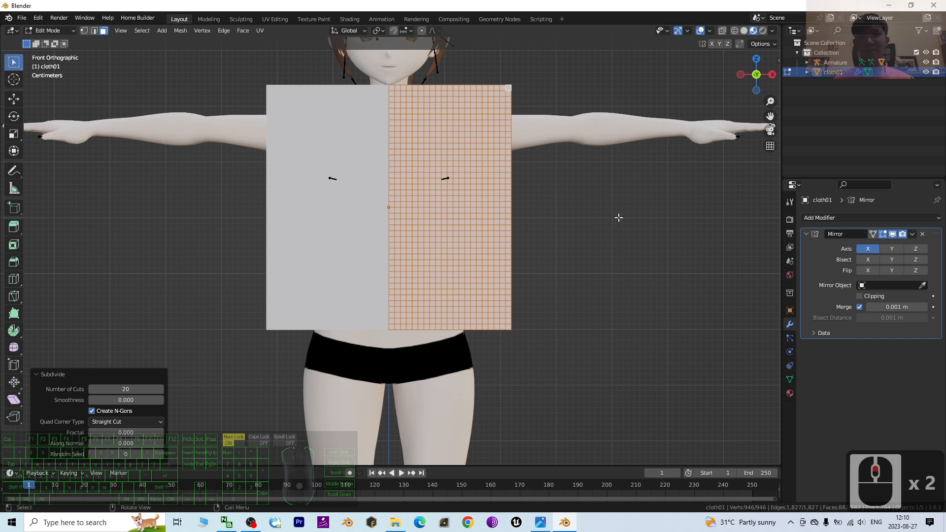
click(559, 185)
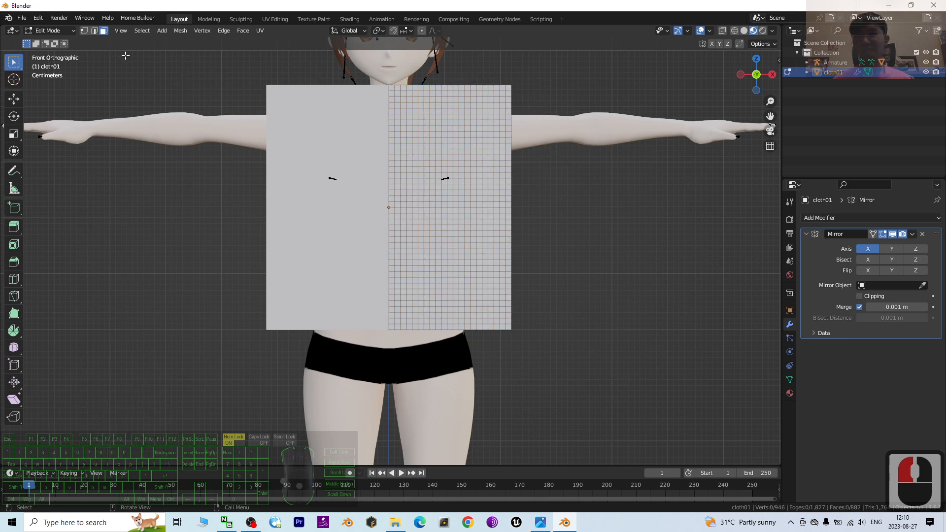
click(94, 31)
click(534, 80)
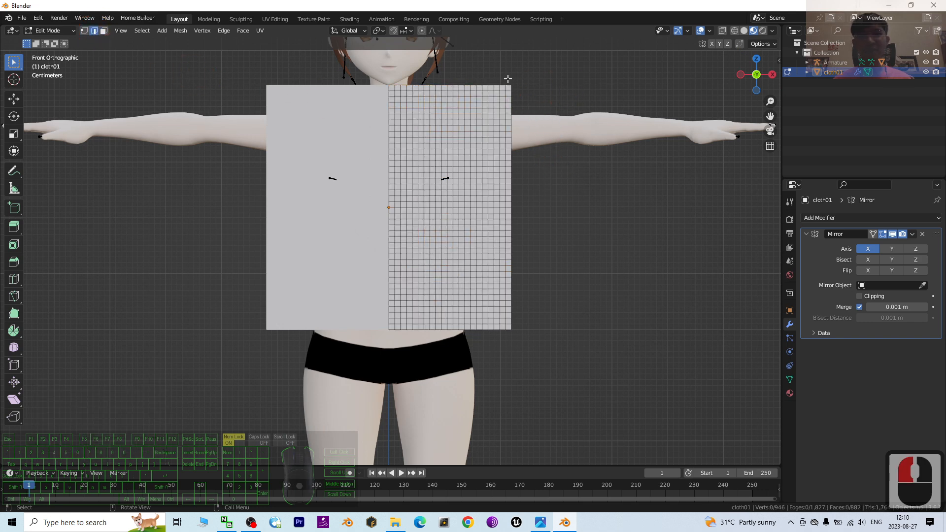
drag(509, 83, 525, 167)
key(e)
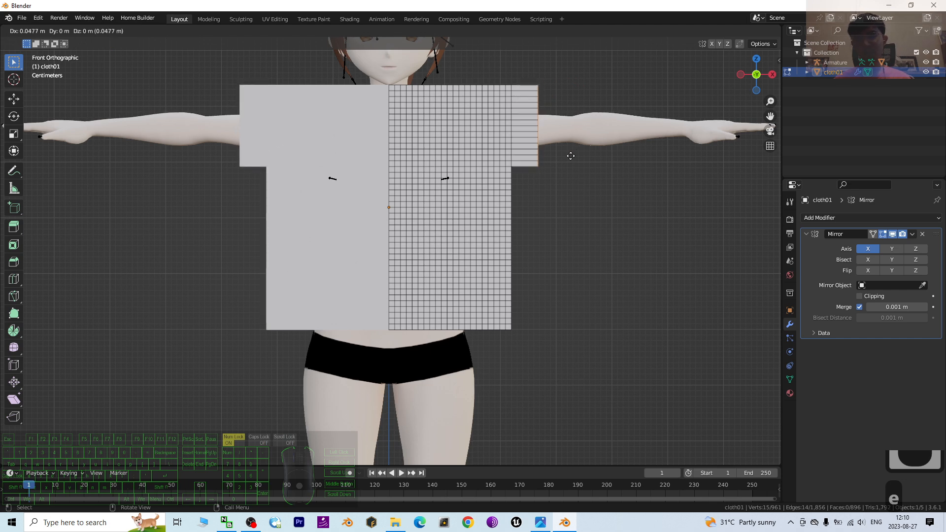
key(x)
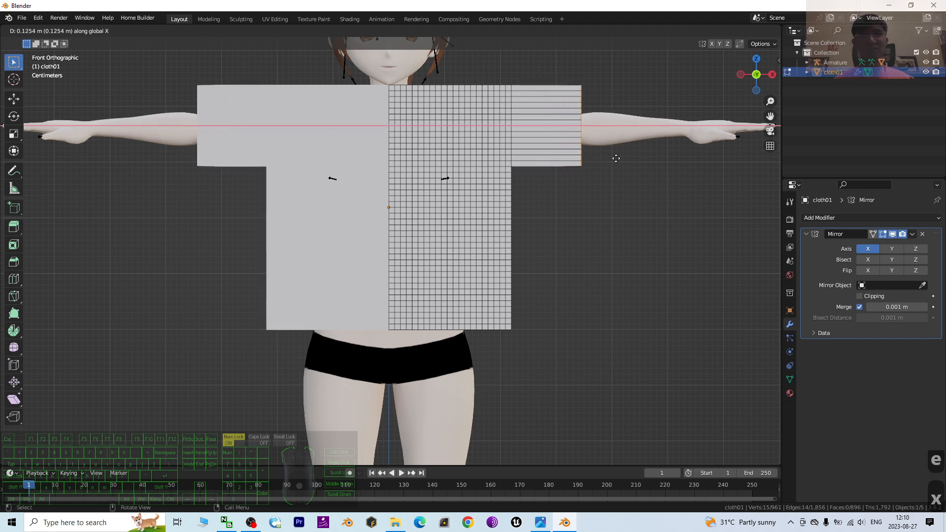
click(718, 160)
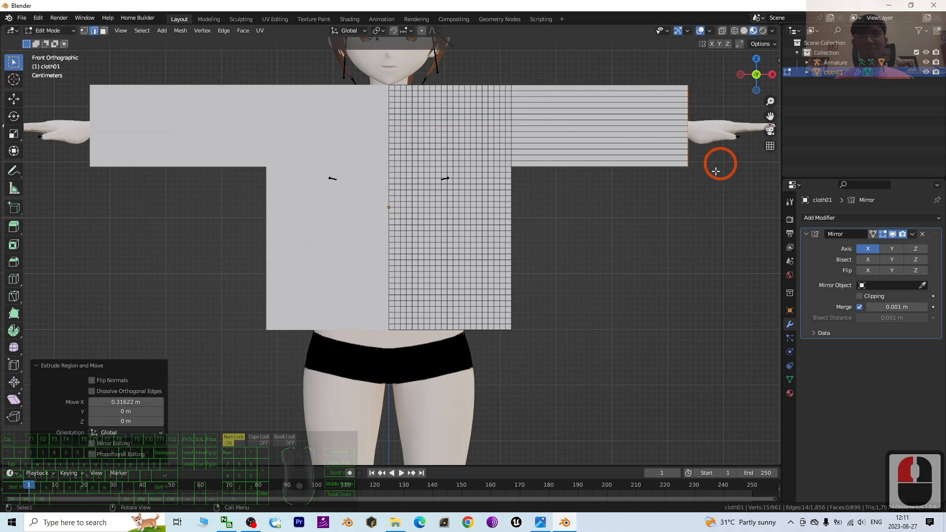
Add a vertical loop cut across the extruded sleeve and set its number of cuts to 24.
click(14, 280)
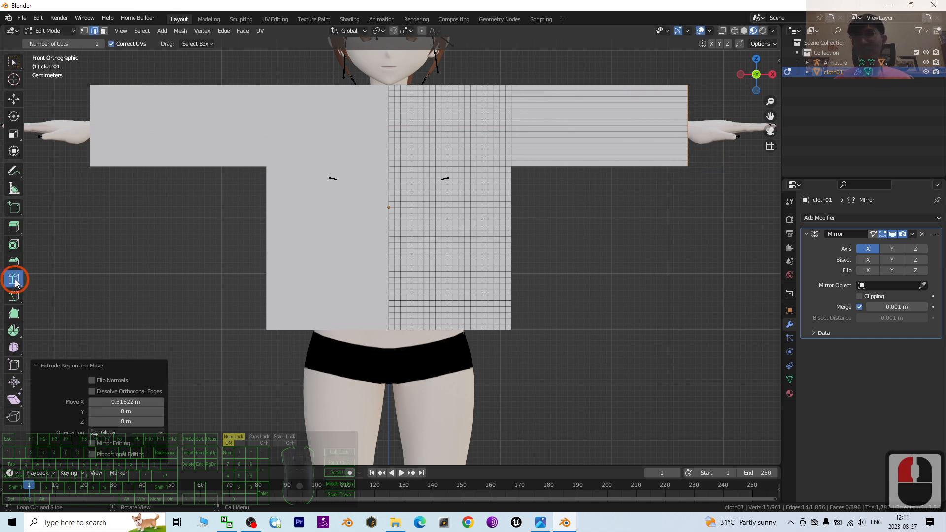
click(600, 117)
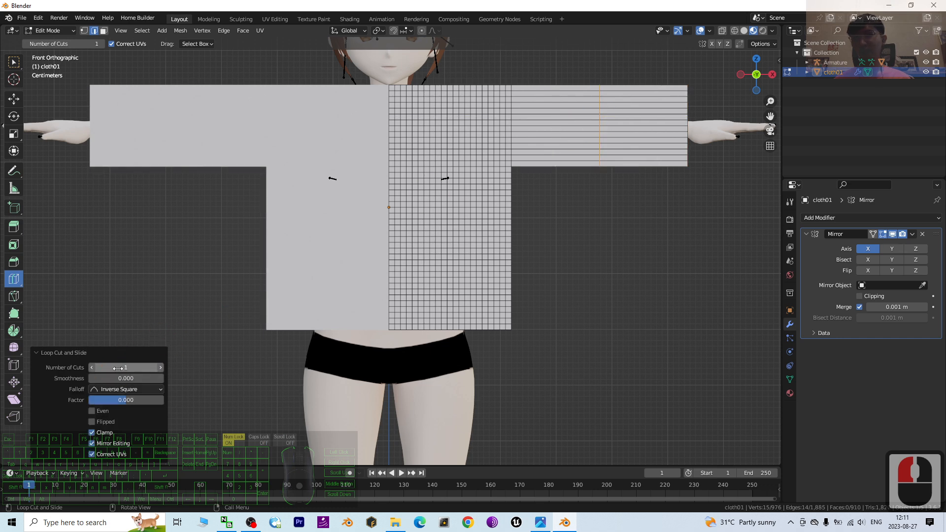
drag(117, 368, 365, 241)
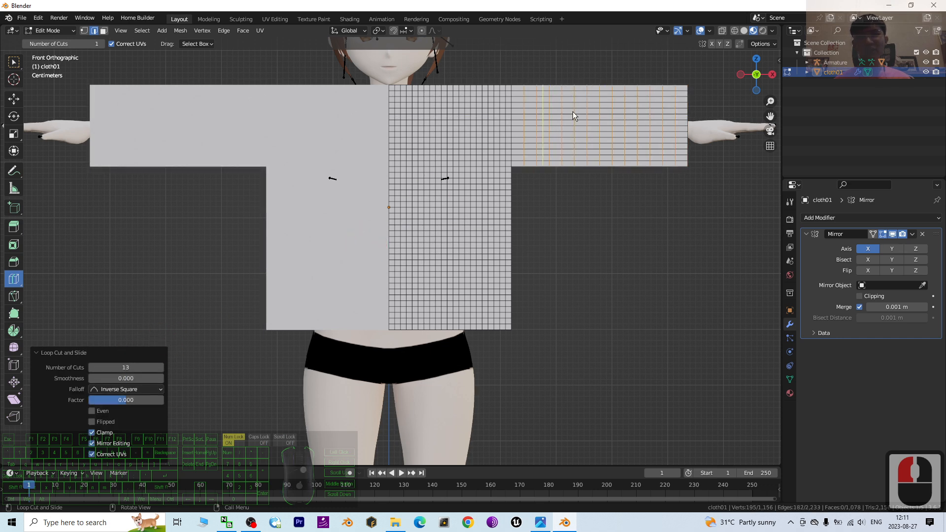
scroll(633, 78, up, 3)
scroll(634, 79, down, 1)
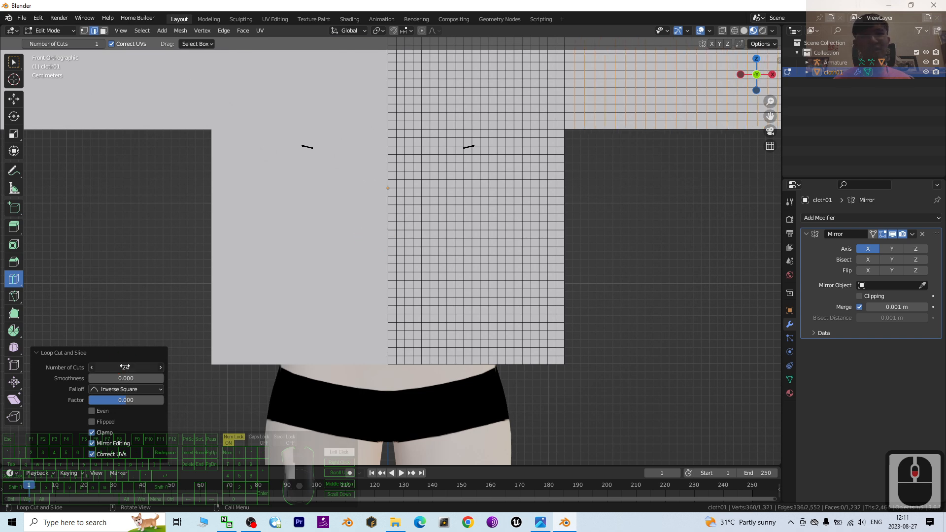
scroll(537, 266, down, 3)
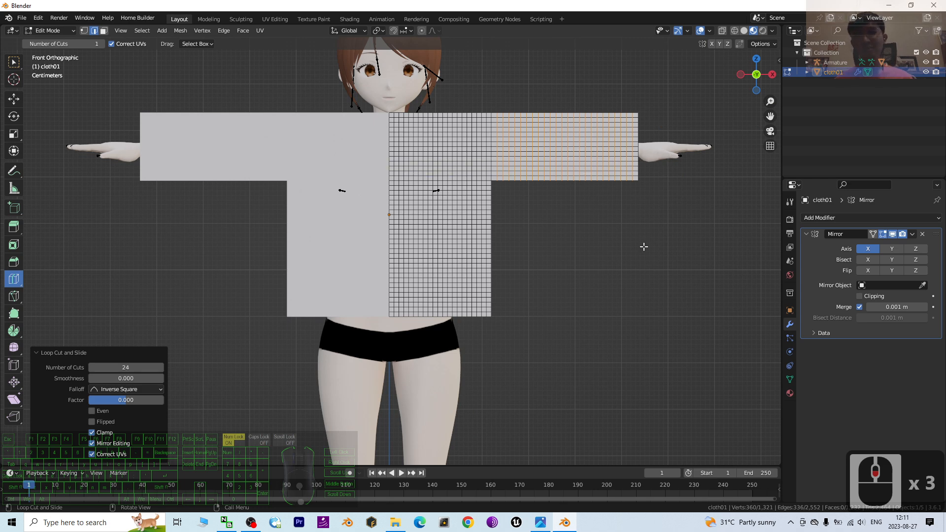
scroll(643, 246, up, 2)
scroll(646, 243, down, 1)
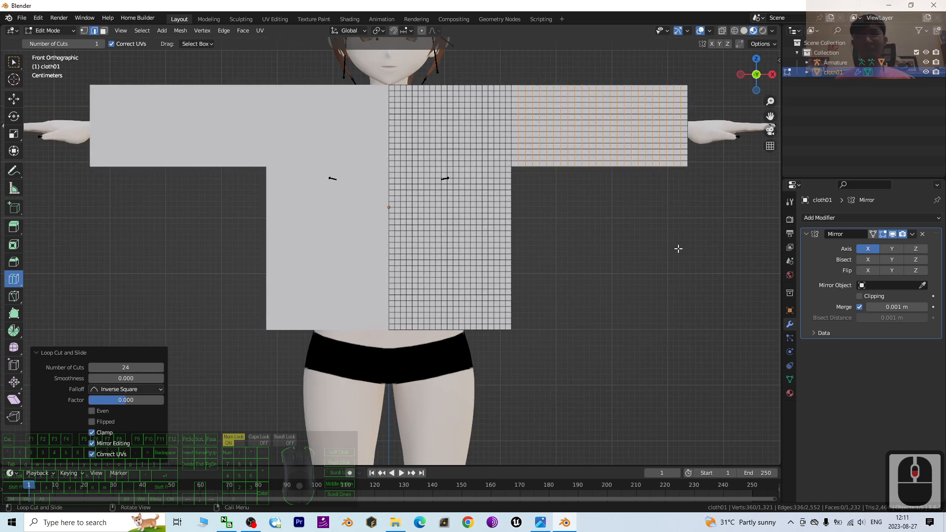
Switch to face select mode and clear the current selection on cloth01.
click(103, 31)
scroll(211, 53, up, 2)
scroll(616, 152, down, 2)
click(609, 177)
shift+scroll(609, 188, up, 3)
scroll(602, 288, up, 5)
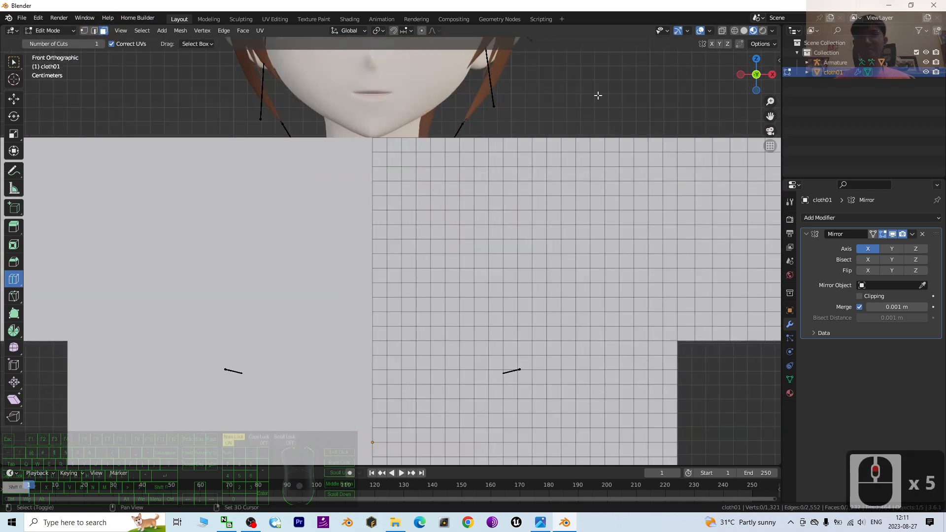
shift+middle_drag(599, 95, 581, 118)
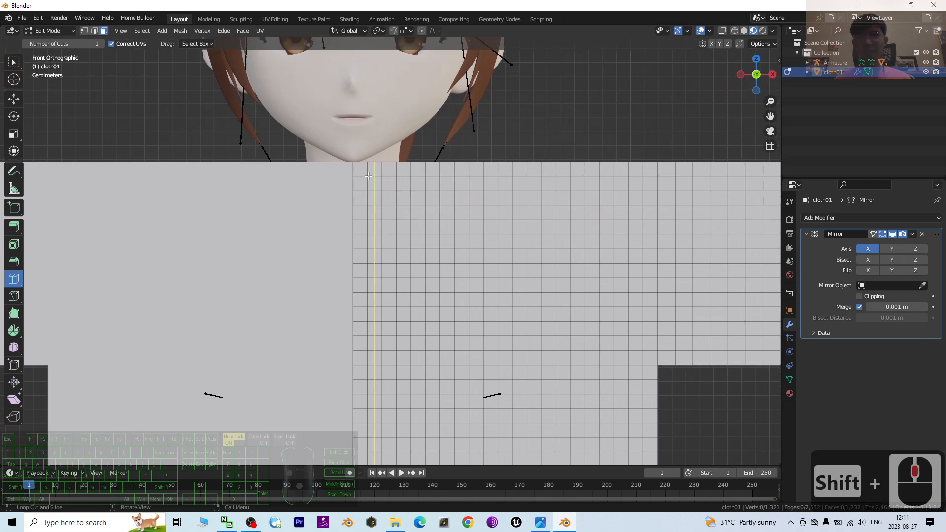
drag(391, 193, 422, 146)
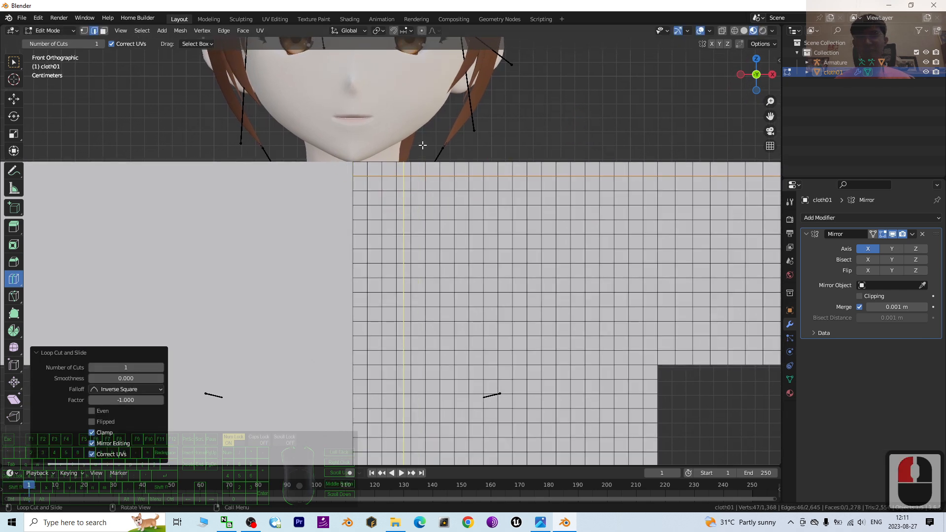
key(ctrl+z)
scroll(509, 178, down, 4)
scroll(509, 177, up, 4)
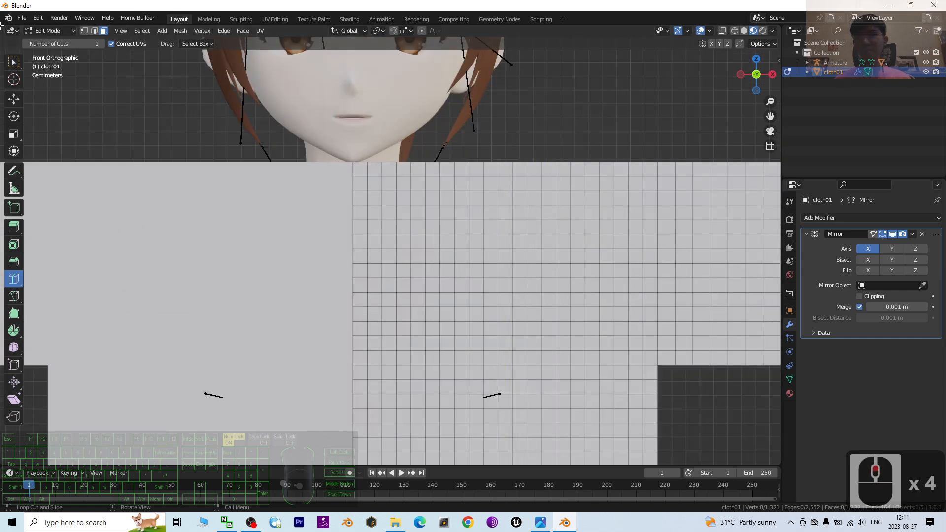
Activate box selection and delete the block of faces six wide and four high below the chin to open the neckline.
click(13, 63)
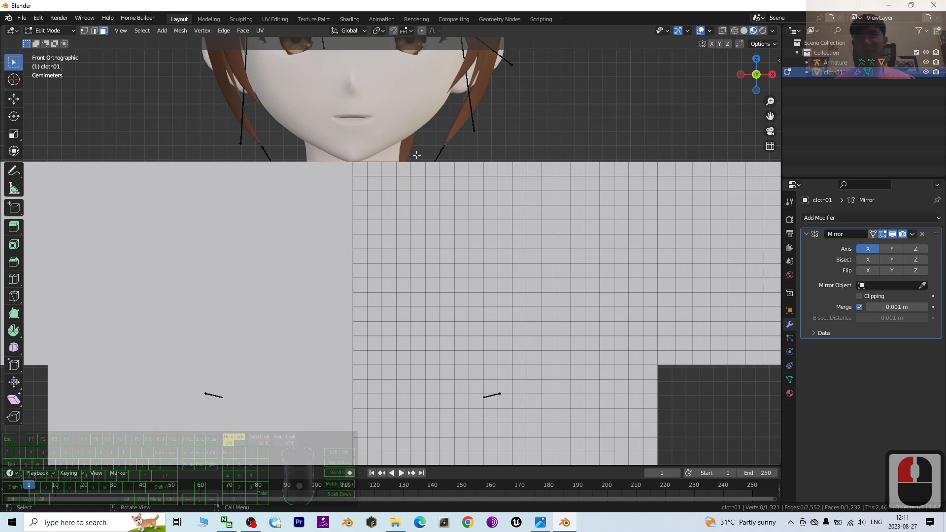
drag(428, 158, 369, 215)
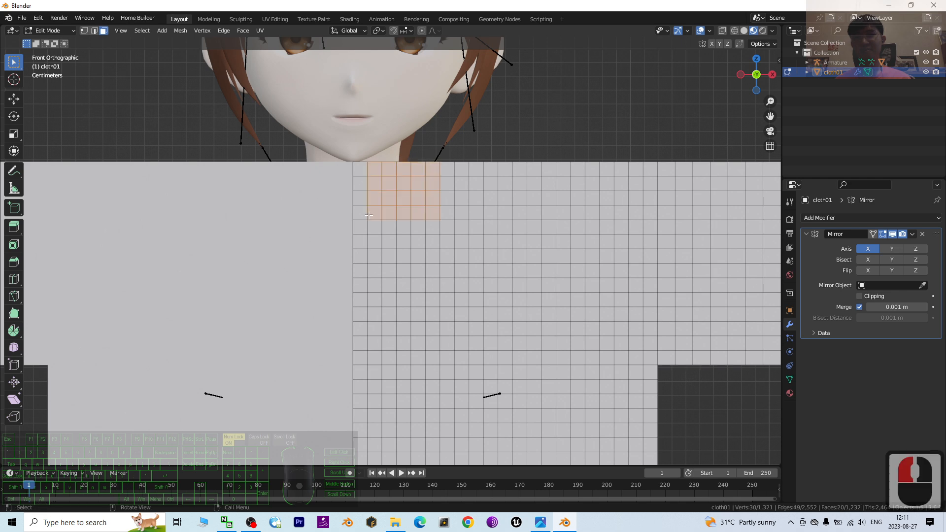
drag(427, 149, 360, 220)
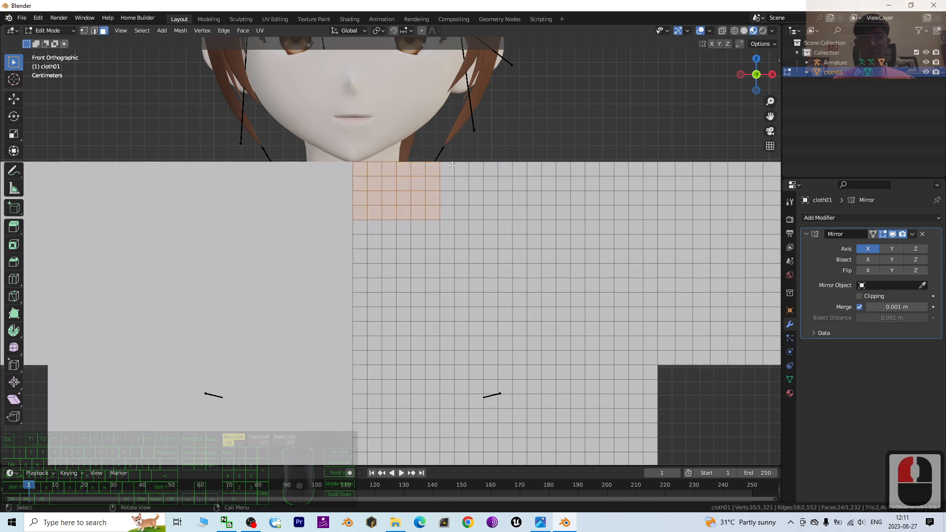
key(Delete)
click(403, 165)
scroll(494, 169, down, 8)
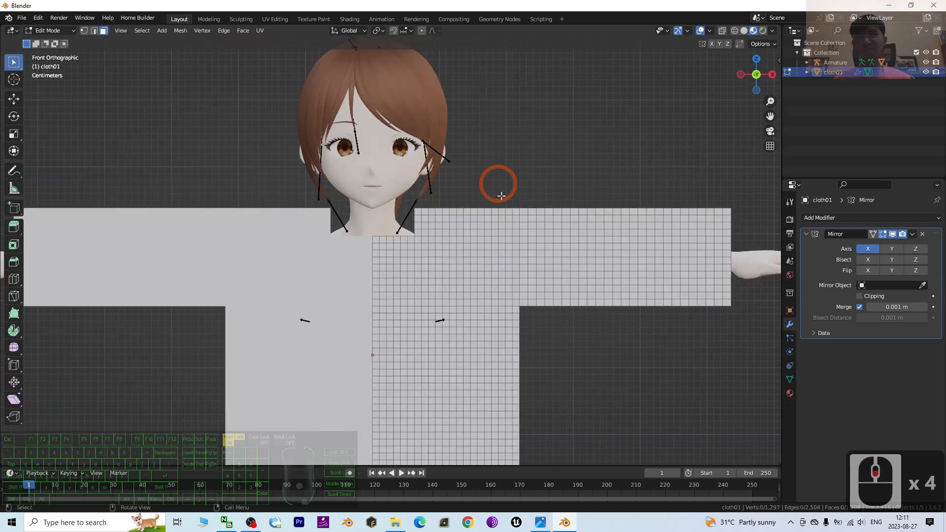
Select all of cloth01's faces and extrude them about 0.281 m backward along the normal to form a back panel behind the character.
middle_drag(551, 325, 498, 330)
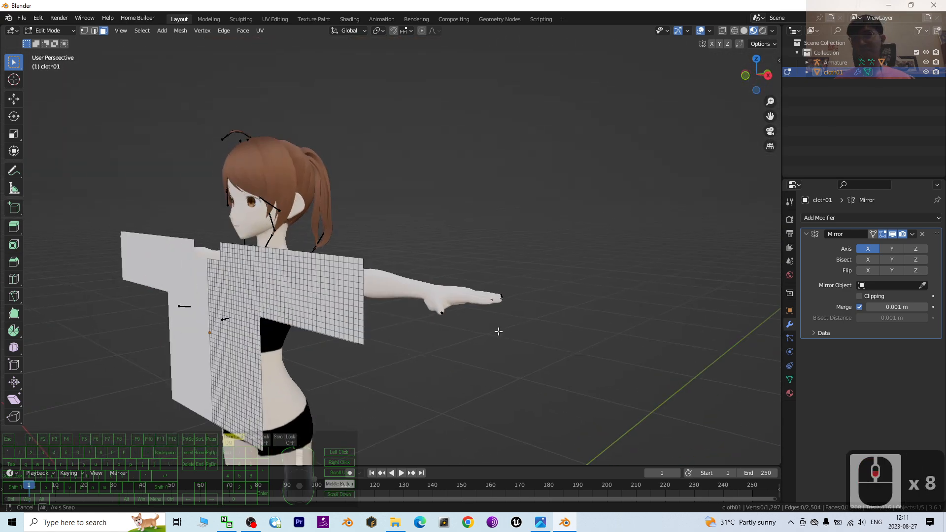
scroll(512, 327, up, 2)
scroll(491, 284, down, 2)
shift+middle_drag(475, 283, 475, 220)
shift+middle_drag(593, 261, 541, 239)
middle_drag(554, 242, 389, 234)
key(a)
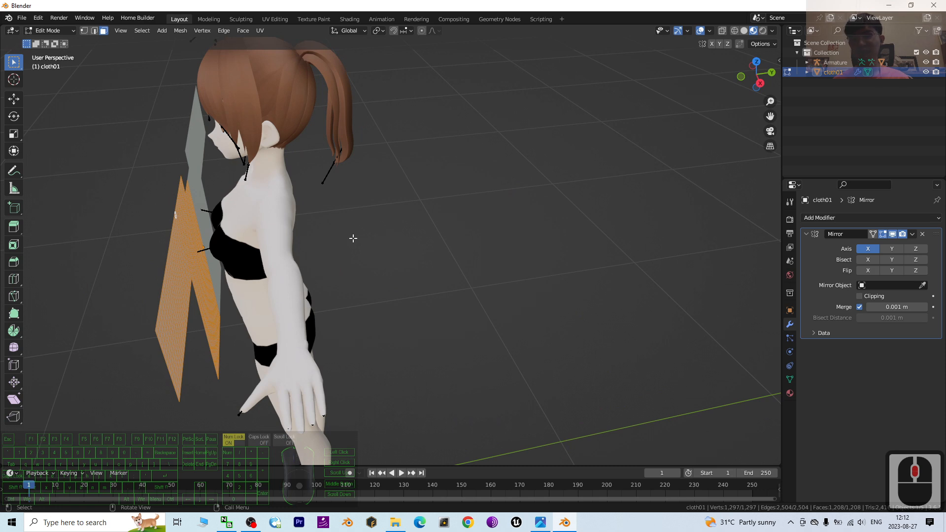
key(e)
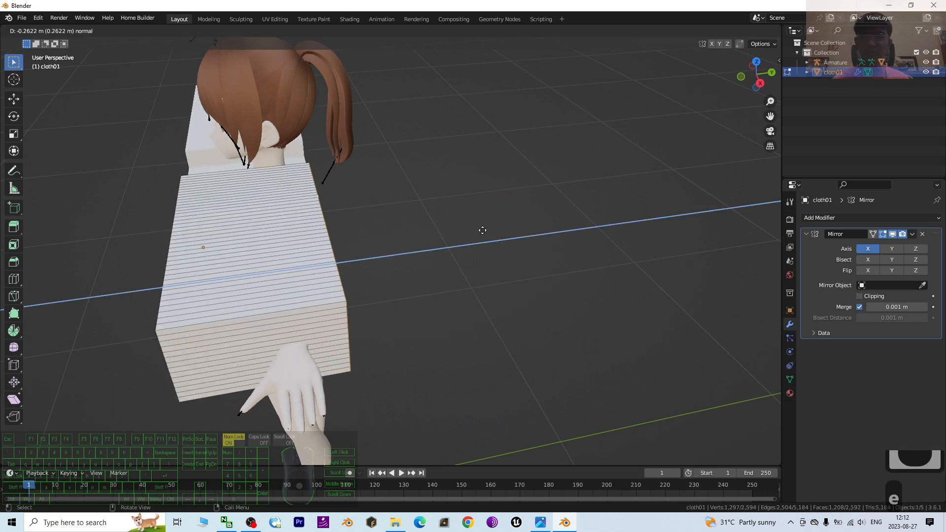
click(502, 236)
middle_drag(502, 236, 446, 222)
middle_drag(248, 237, 409, 225)
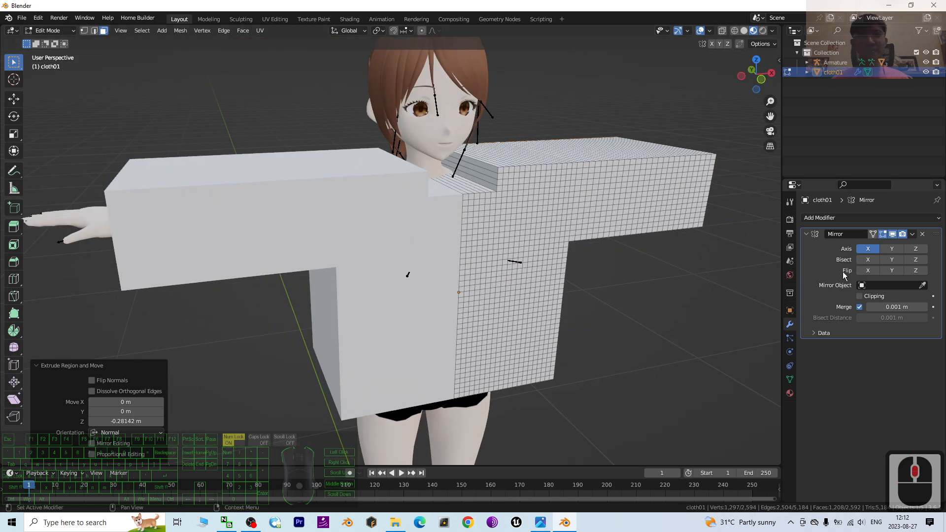
Turn off the Mirror modifier's viewport display so only the original half of the garment shows.
click(893, 235)
click(893, 234)
click(893, 234)
click(893, 235)
click(892, 234)
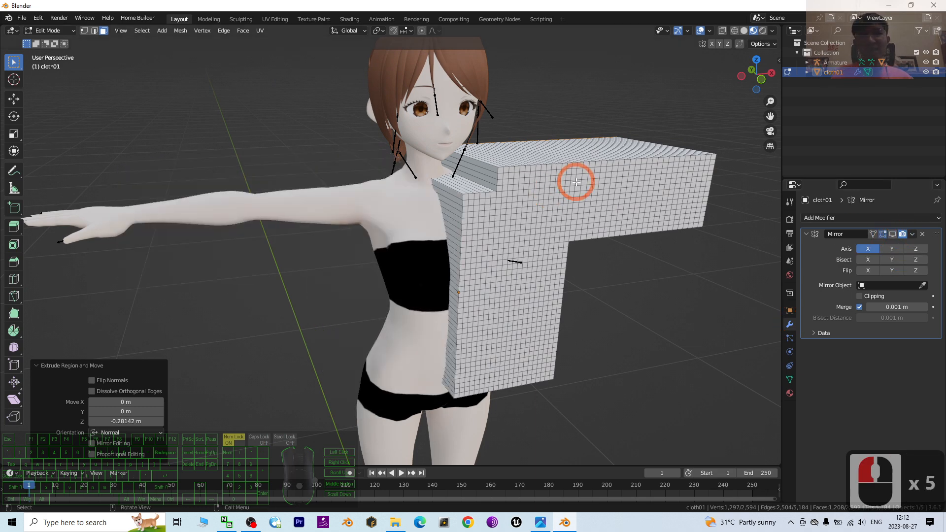
Select the strip of faces from the neckline down the inner centre side to the hem and delete the faces.
scroll(492, 145, up, 4)
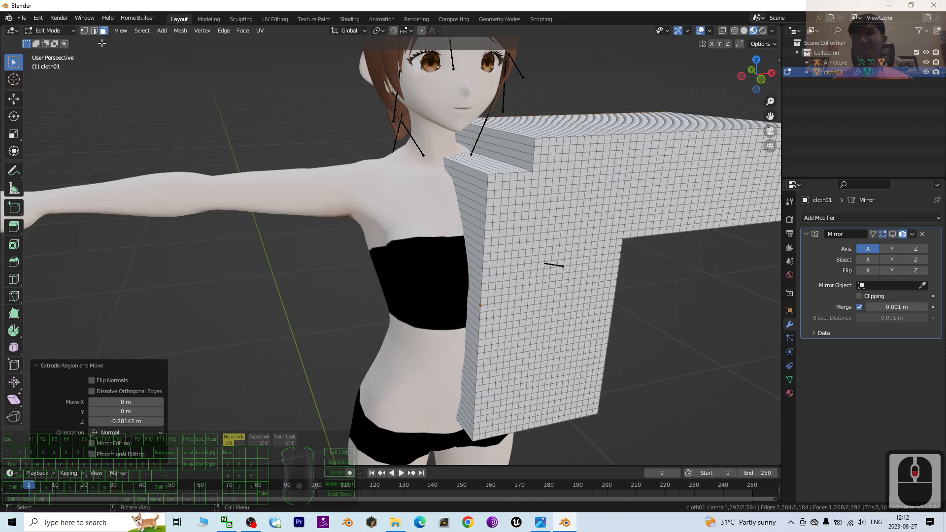
click(560, 165)
click(522, 139)
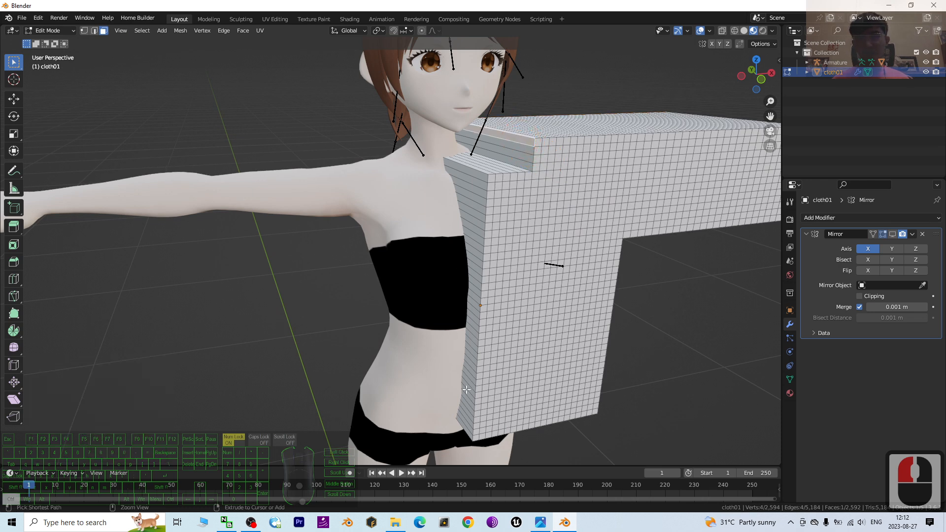
ctrl+click(465, 430)
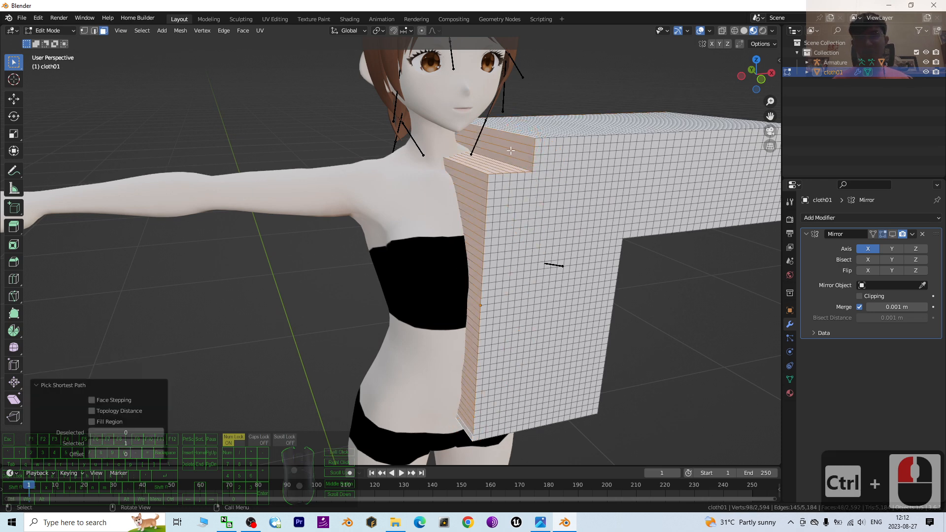
key(Delete)
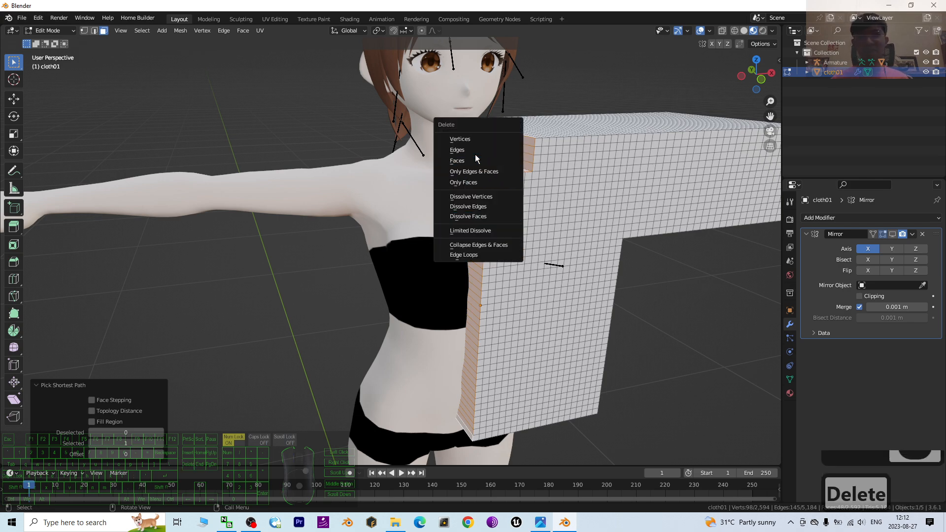
click(510, 161)
Select the row of faces closing the bottom hem of the torso and delete the faces.
middle_drag(679, 227, 580, 188)
scroll(580, 188, up, 2)
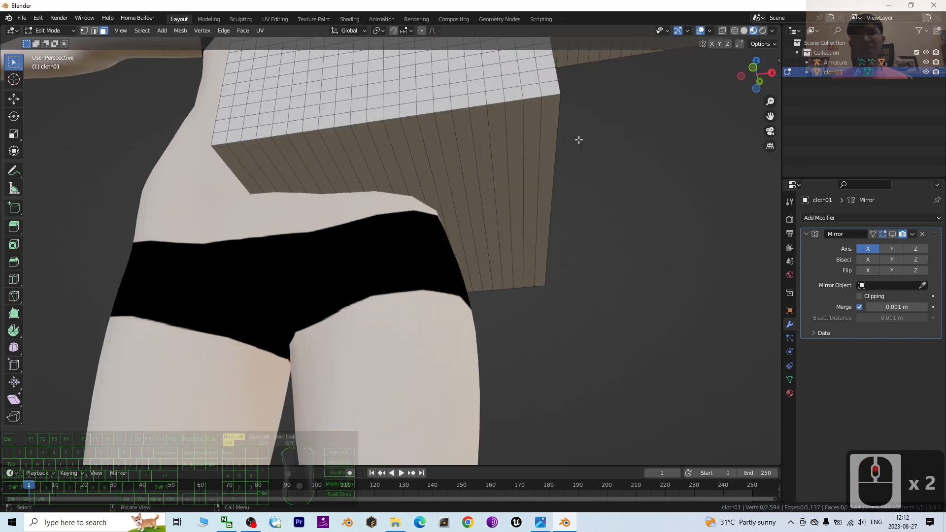
click(550, 129)
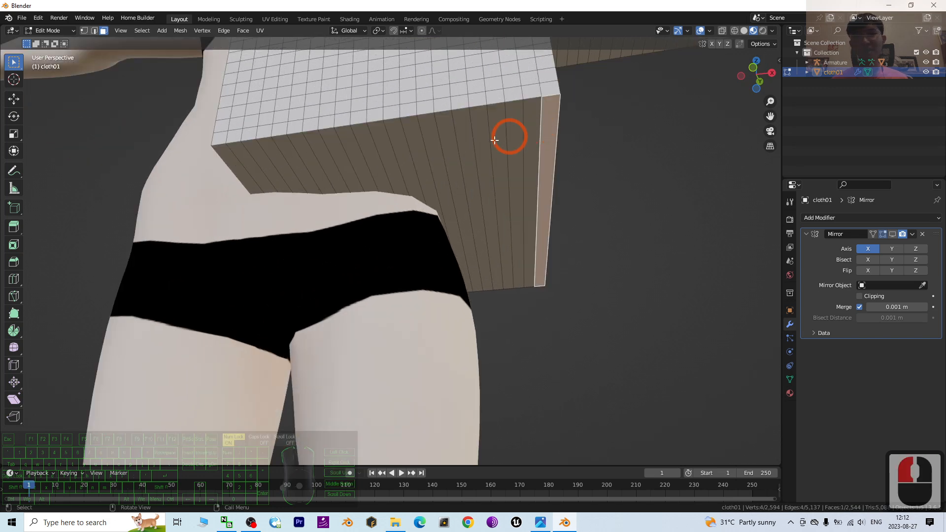
ctrl+click(240, 170)
key(Delete)
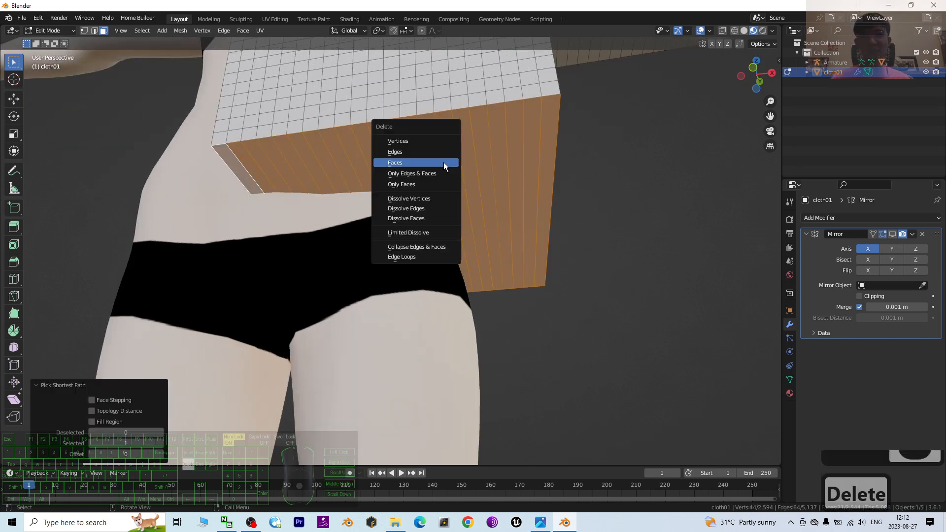
click(443, 158)
Select the faces closing the sleeve end at the wrist and delete them to open the cuff.
mouse_move(443, 162)
middle_down()
mouse_move(437, 157)
mouse_move(469, 190)
mouse_move(435, 190)
mouse_move(453, 196)
mouse_move(435, 177)
middle_up()
scroll(435, 190, down, 3)
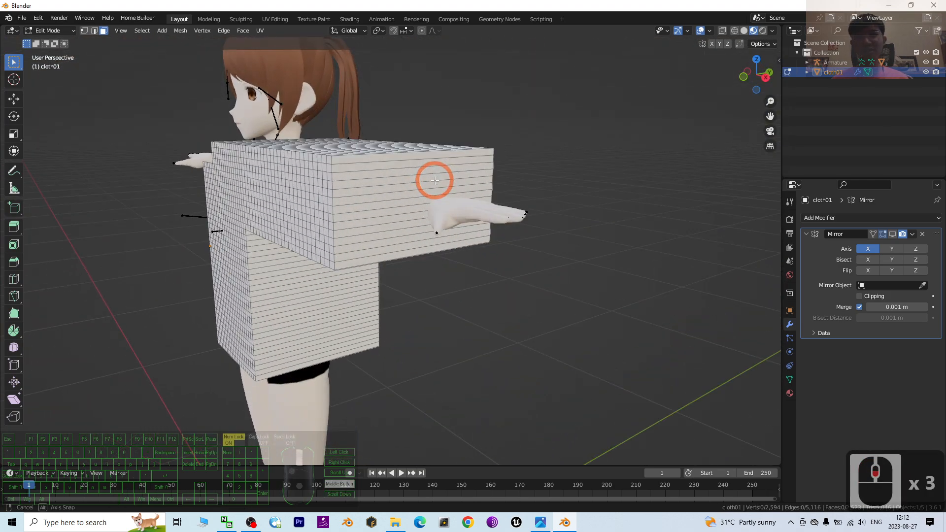
scroll(394, 158, up, 2)
click(393, 156)
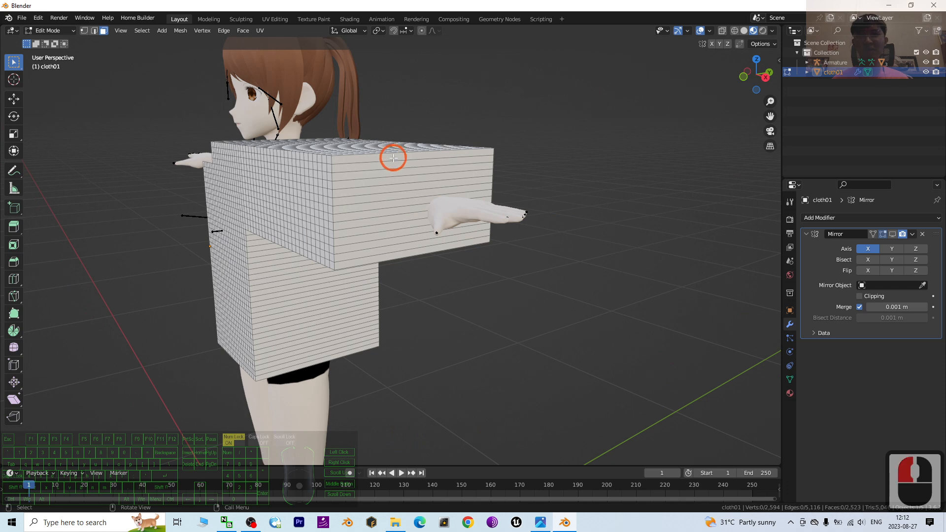
ctrl+click(416, 254)
key(Delete)
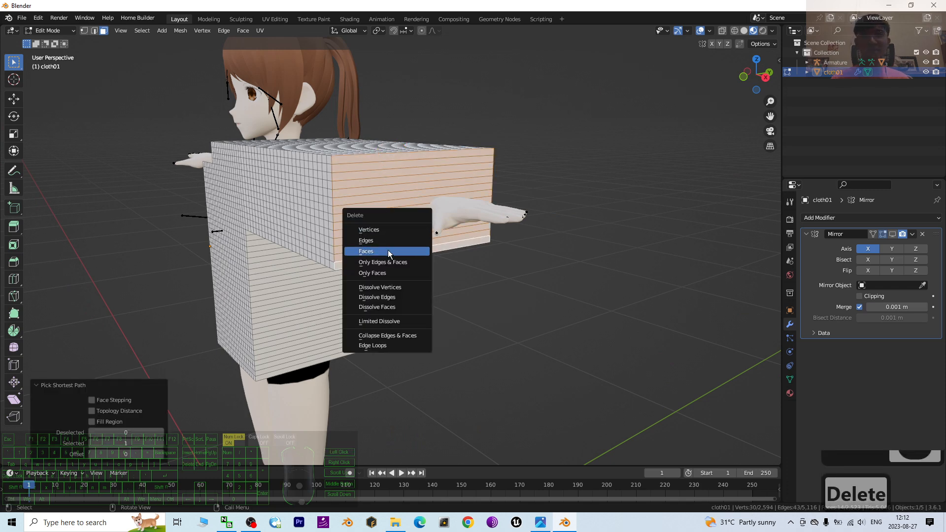
click(389, 254)
Select the strip of faces along the top of the shoulder and sleeve and delete Only Faces, keeping the connecting edges.
middle_drag(468, 186, 285, 144)
middle_drag(314, 195, 350, 202)
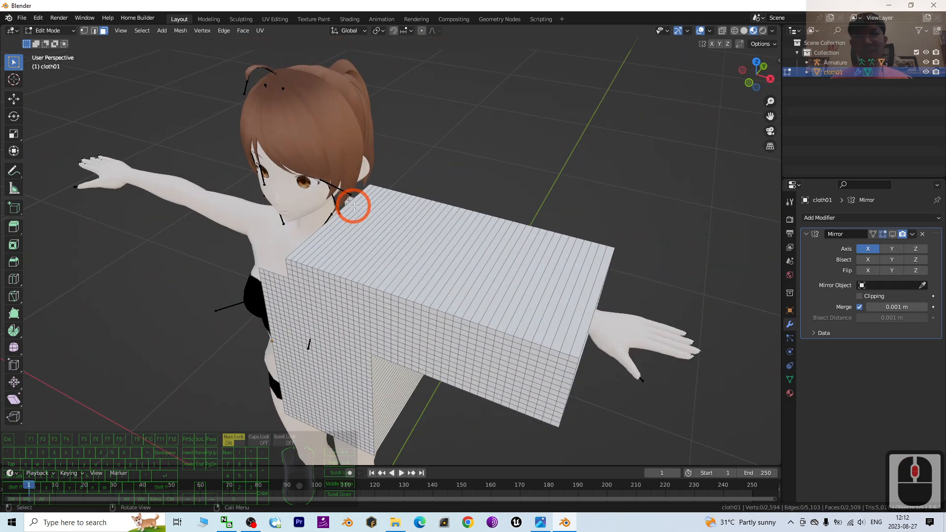
click(361, 205)
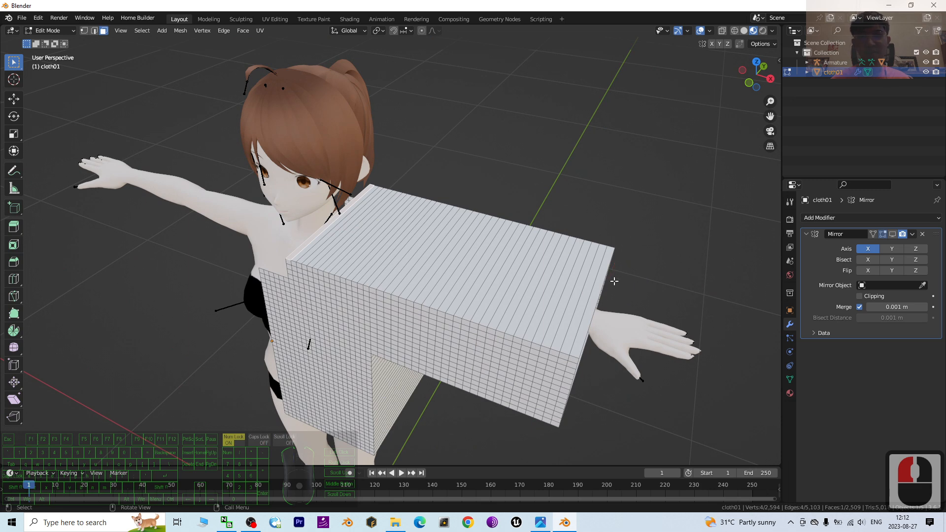
ctrl+click(596, 291)
middle_drag(597, 289, 587, 261)
key(Delete)
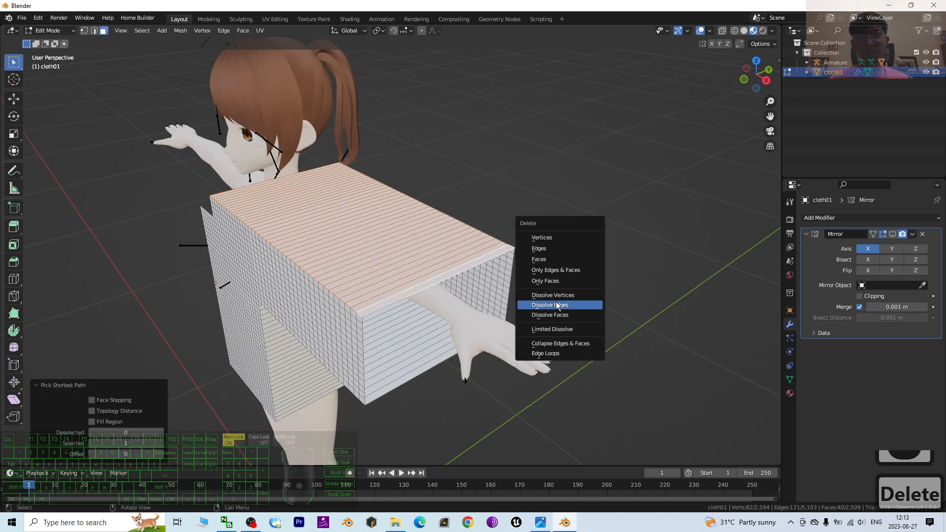
click(549, 282)
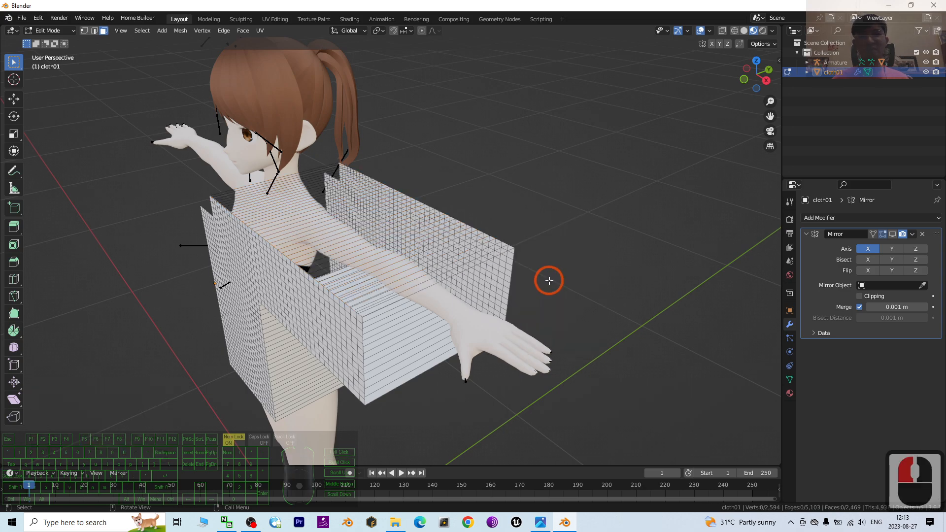
Select the faces under the sleeve and down the torso side to the hem and delete Only Faces, keeping their edges.
scroll(458, 258, up, 2)
middle_drag(342, 342, 345, 335)
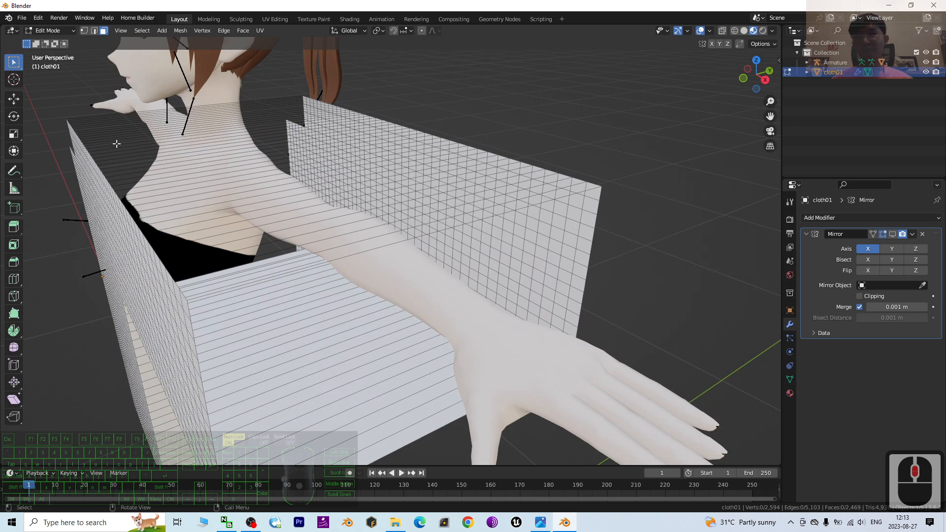
middle_drag(405, 321, 579, 110)
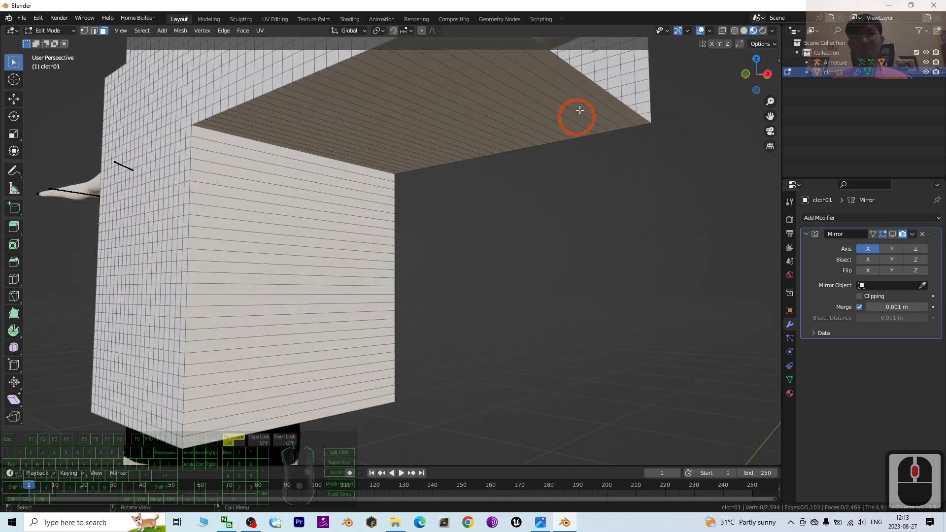
click(589, 86)
ctrl+click(281, 420)
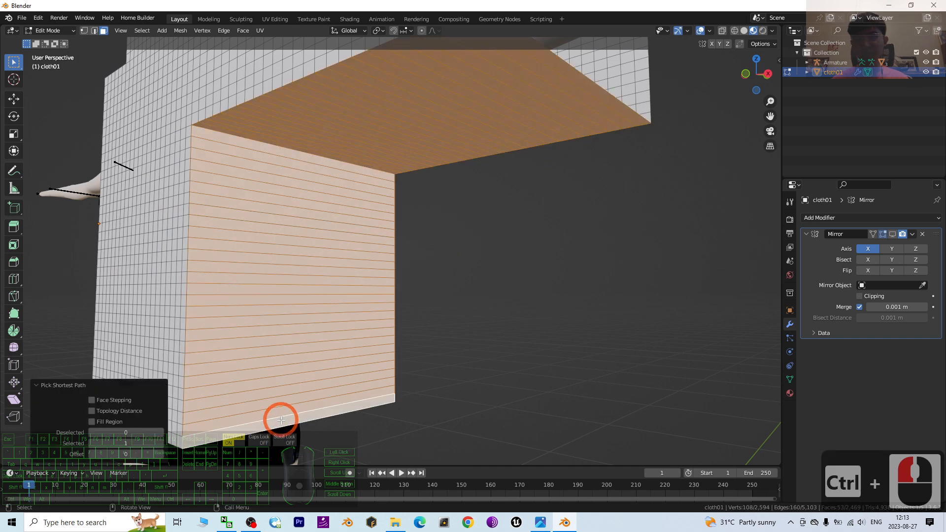
key(Delete)
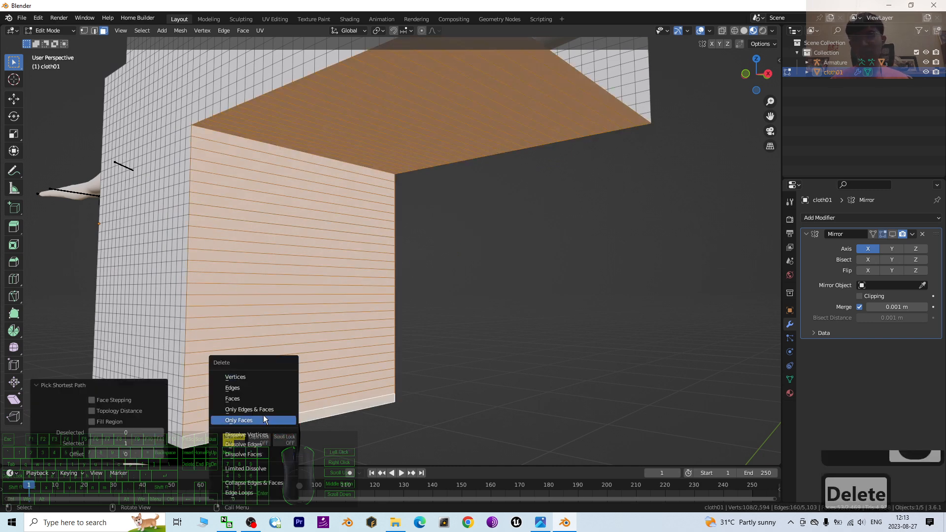
click(263, 415)
Turn the Mirror modifier's viewport display back on and switch cloth01 to Object Mode.
scroll(522, 215, down, 2)
middle_drag(415, 211, 461, 137)
middle_drag(460, 92, 481, 146)
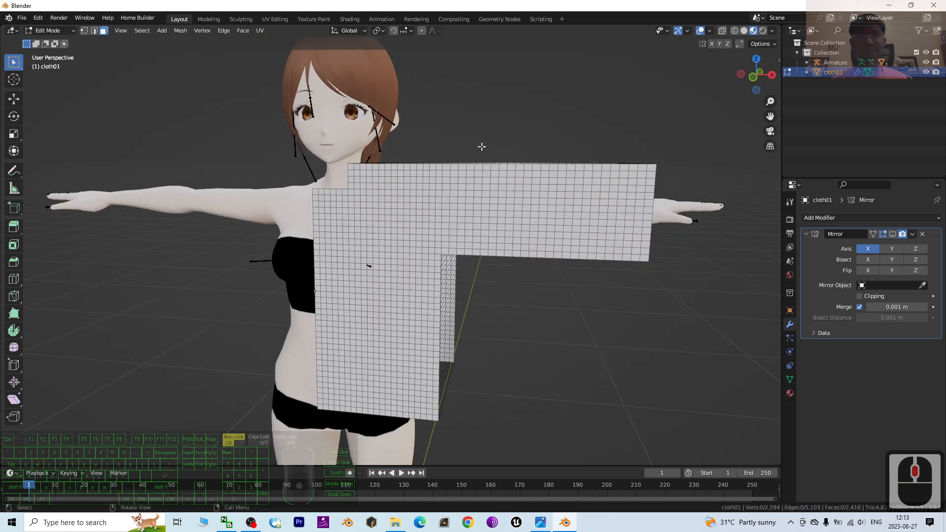
click(893, 235)
middle_drag(601, 279, 526, 243)
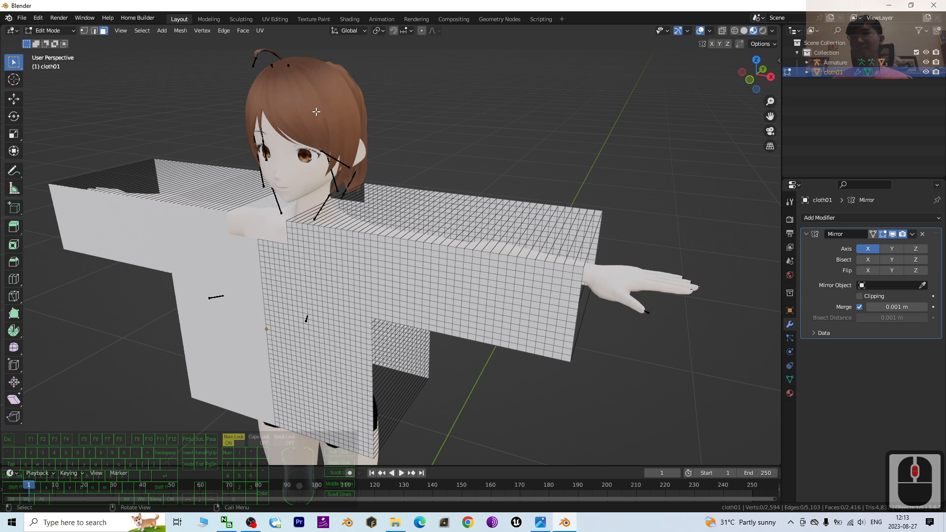
click(58, 31)
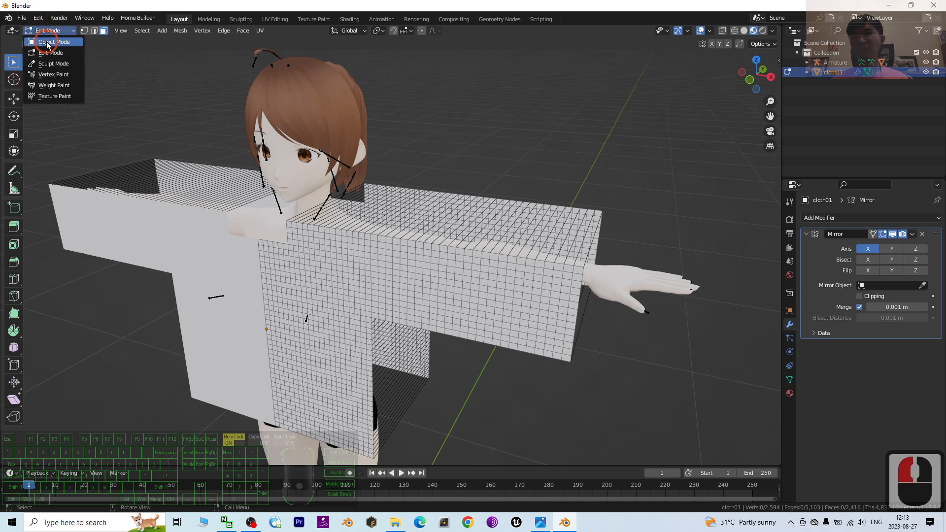
click(47, 43)
Select cloth01 and add both Collision and Cloth physics to it.
middle_drag(539, 302, 501, 283)
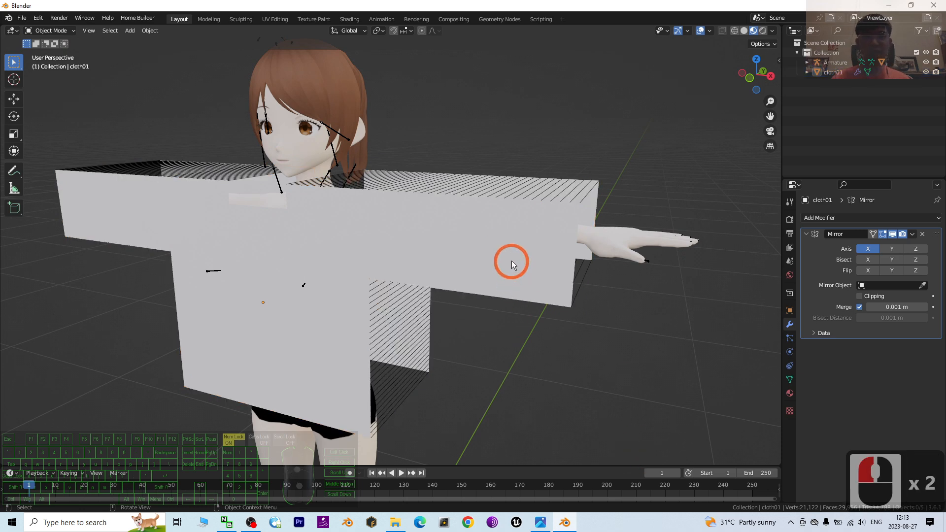
mouse_move(268, 306)
middle_down()
mouse_move(377, 279)
mouse_move(266, 303)
middle_up()
click(789, 352)
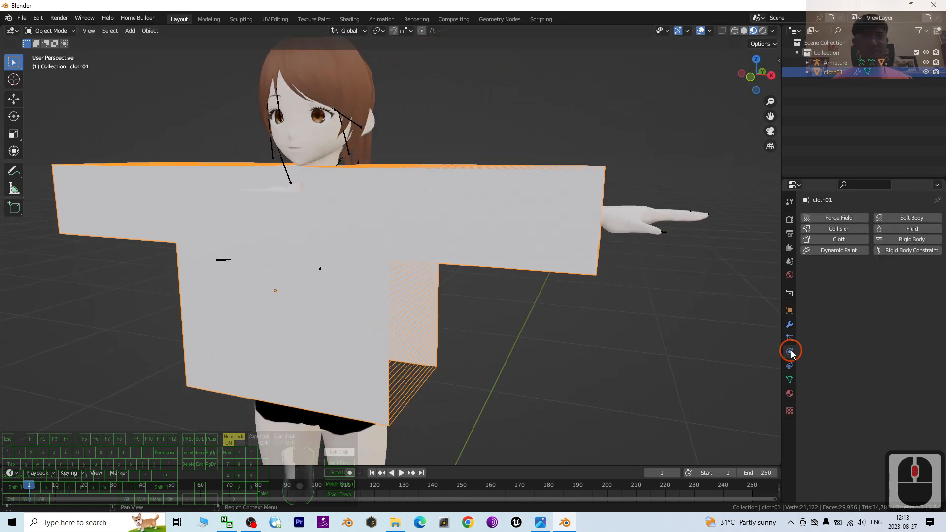
click(829, 229)
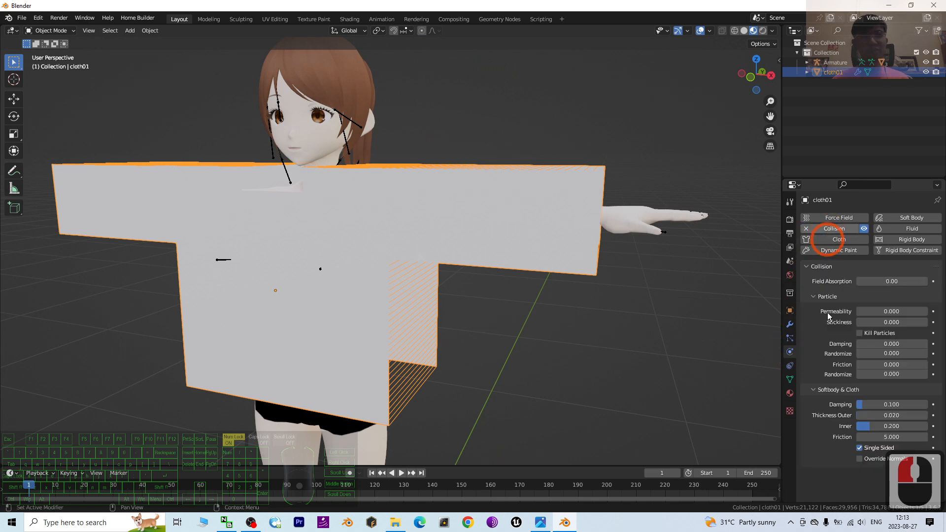
click(825, 241)
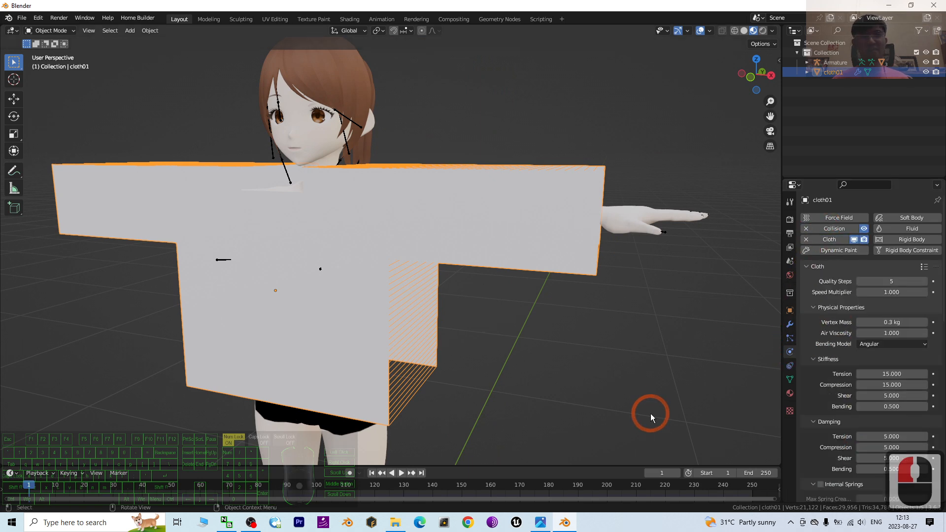
Select the character's Body mesh and add Collision physics to it.
scroll(426, 409, down, 2)
click(374, 401)
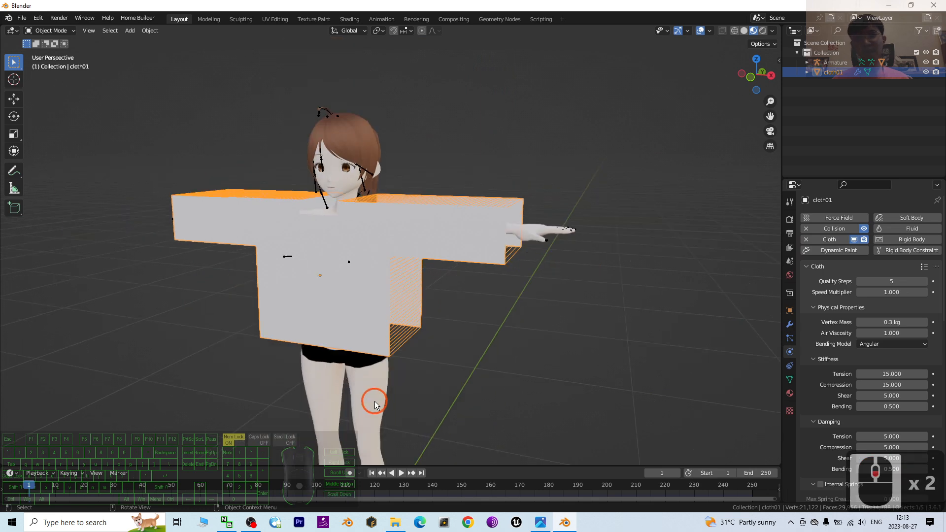
click(841, 229)
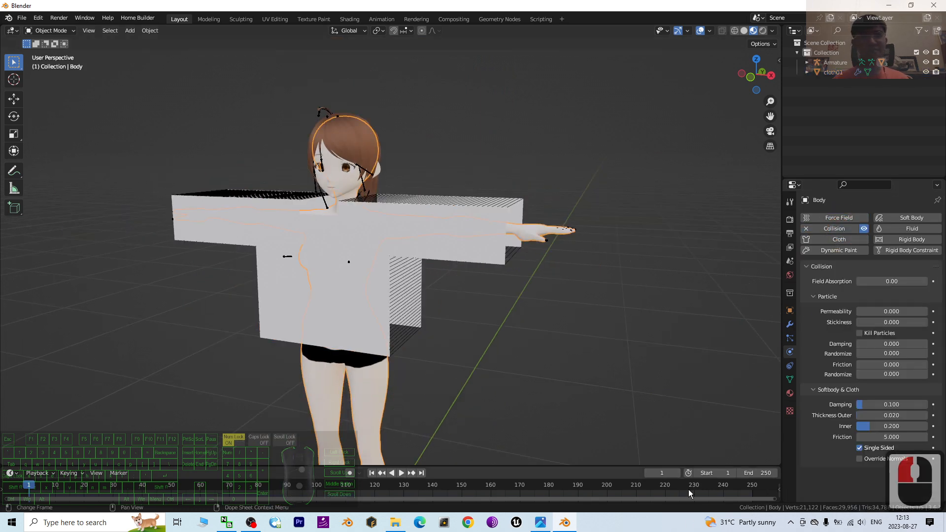
Select cloth01 and enable Sewing in its cloth Shape settings with a Max Sewing Force of 15.
click(382, 277)
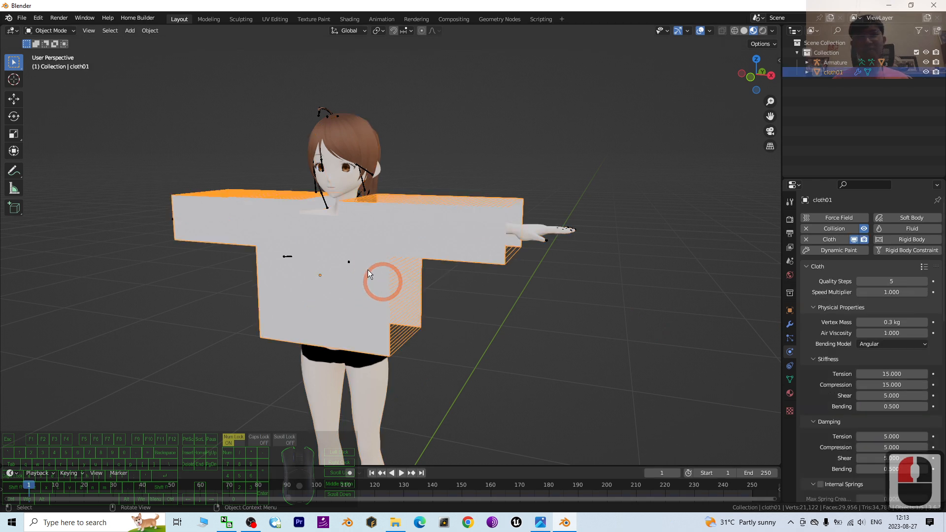
scroll(415, 253, up, 2)
scroll(838, 256, down, 5)
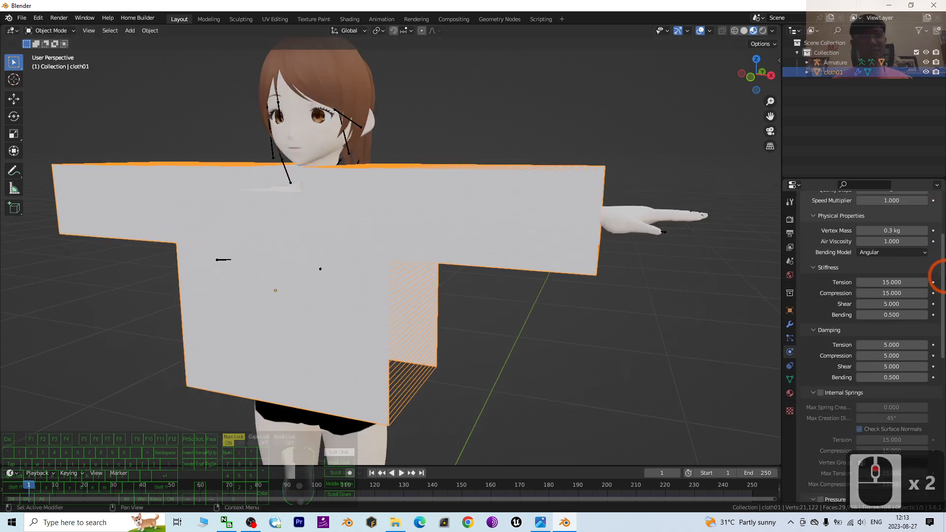
scroll(813, 264, up, 5)
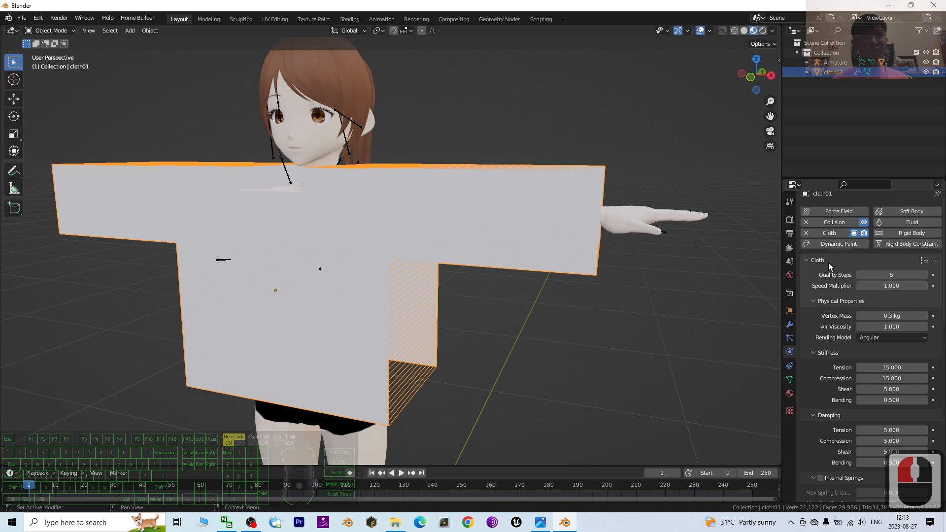
scroll(909, 390, down, 17)
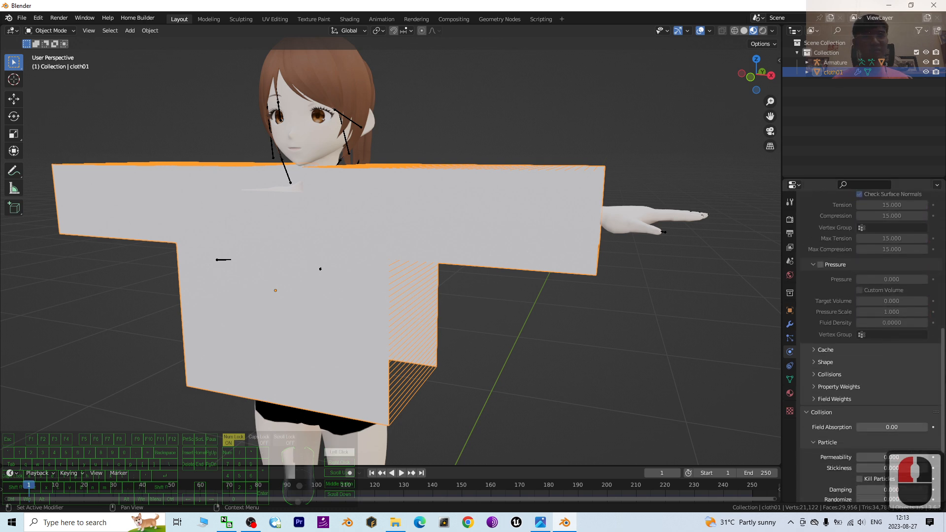
click(812, 343)
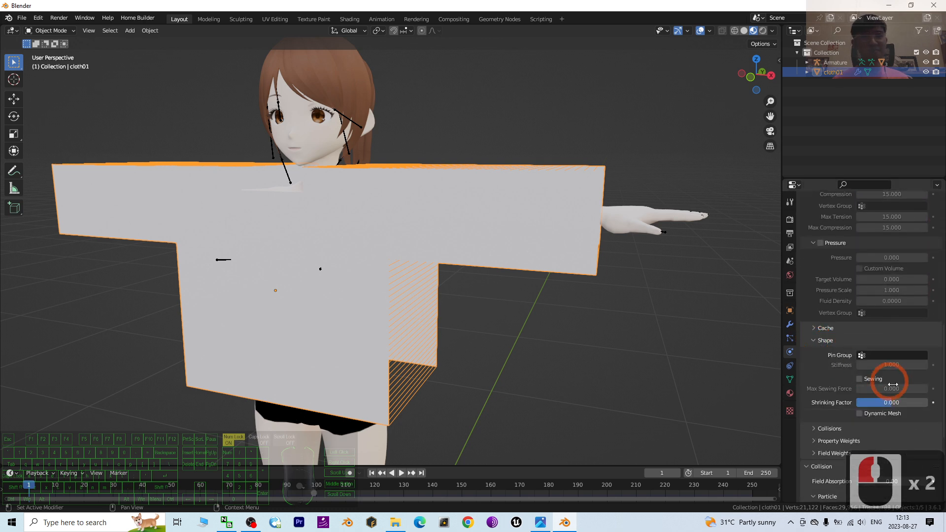
click(859, 380)
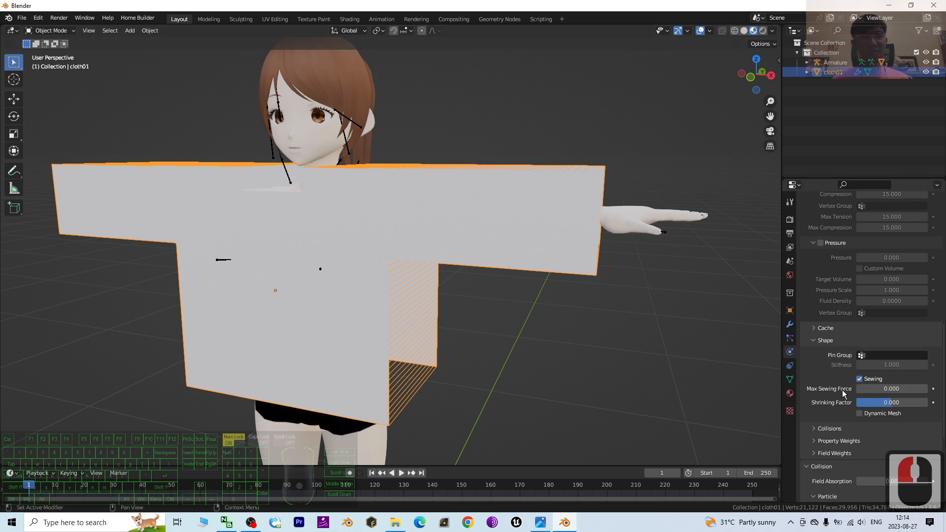
click(921, 385)
text(15)
key(Return)
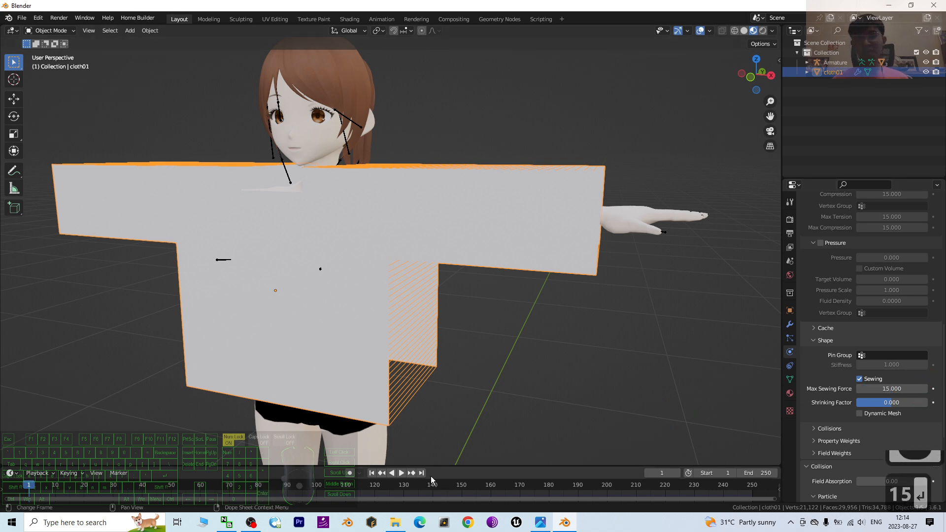
Play the cloth simulation for about 10 frames to check how the panels sew together, and return to frame 1.
click(402, 473)
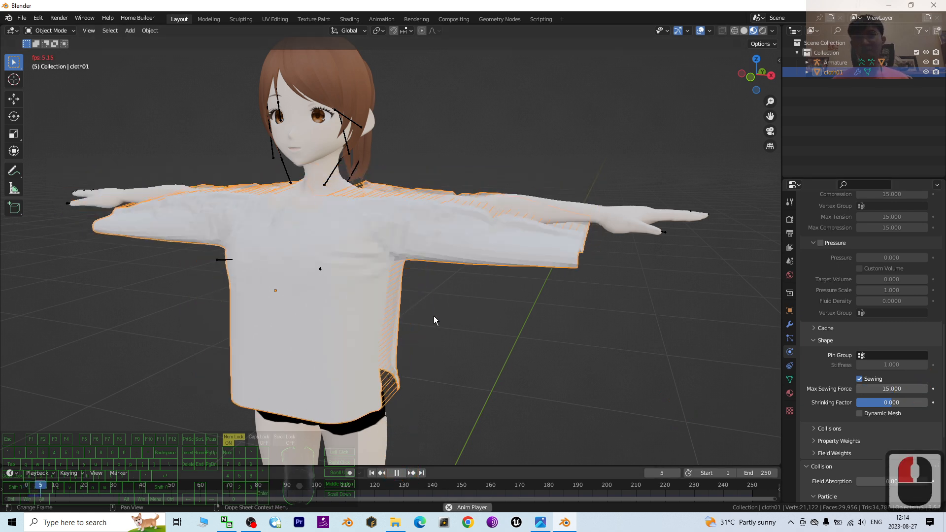
click(397, 473)
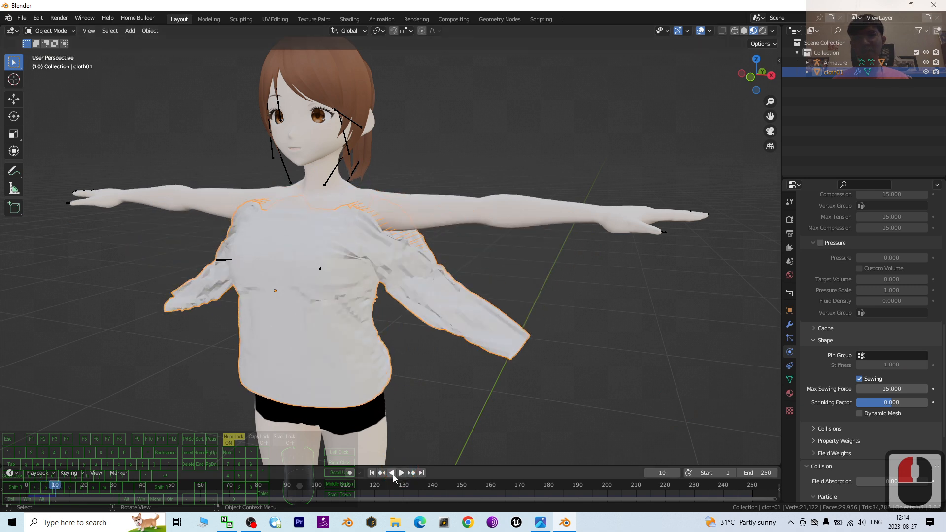
click(372, 473)
Set the Max Sewing Force to 20, run the simulation for about 9 frames and return to frame 1.
middle_drag(509, 237, 601, 329)
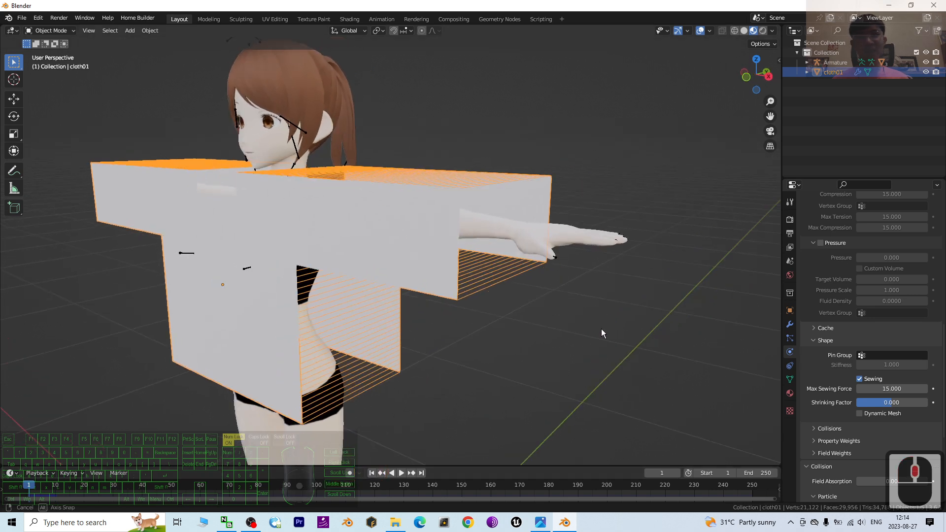
click(889, 389)
text(20)
key(Return)
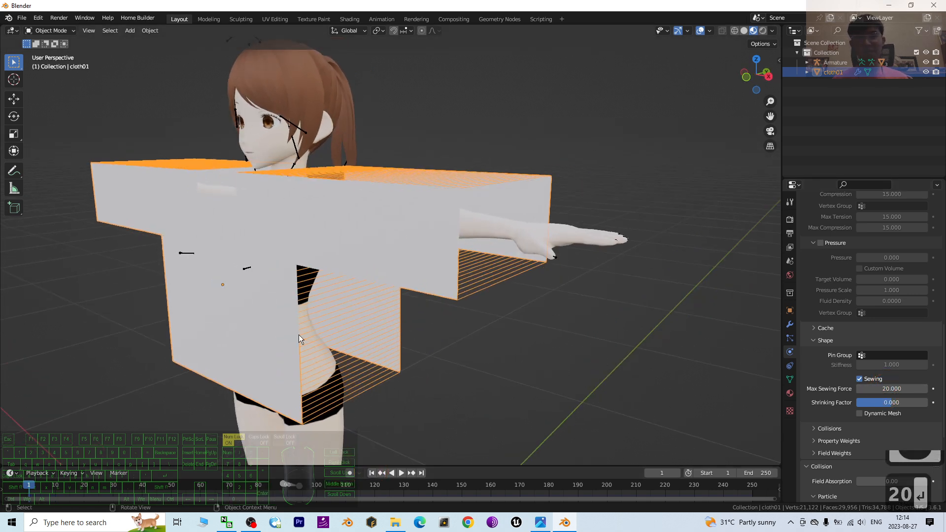
click(400, 474)
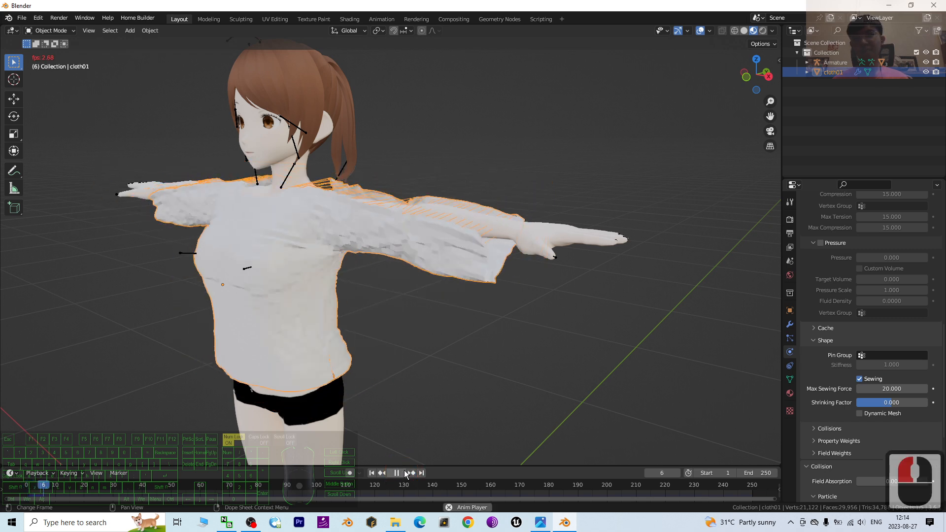
click(398, 473)
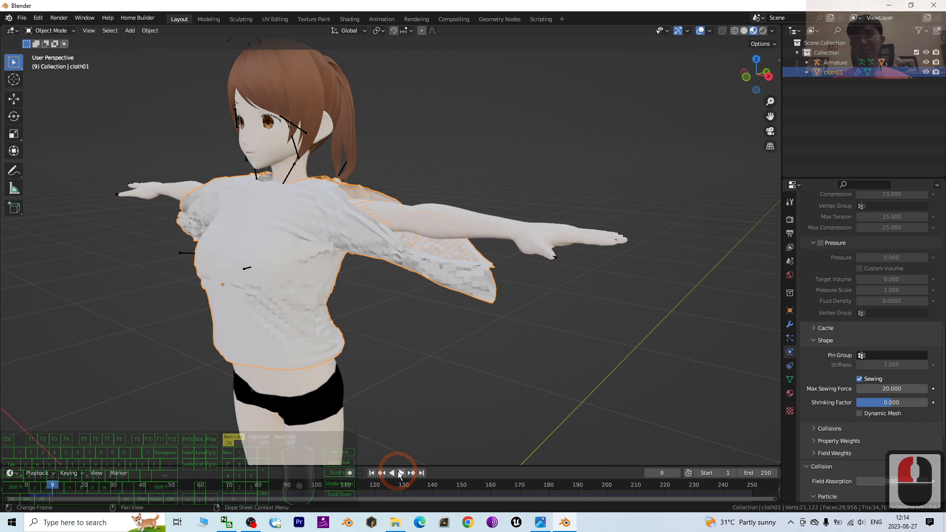
click(372, 473)
Move cloth01 up along the global Z axis by about 0.022 m.
click(325, 219)
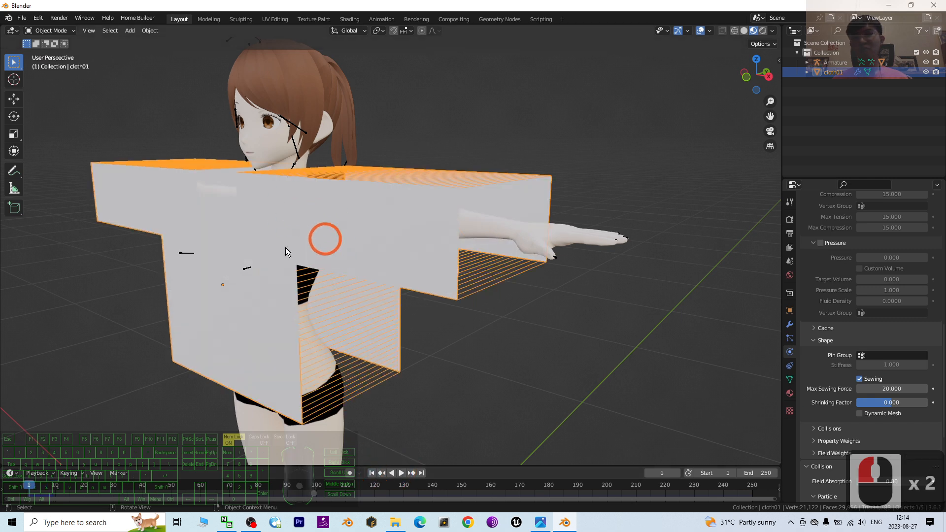
key(g)
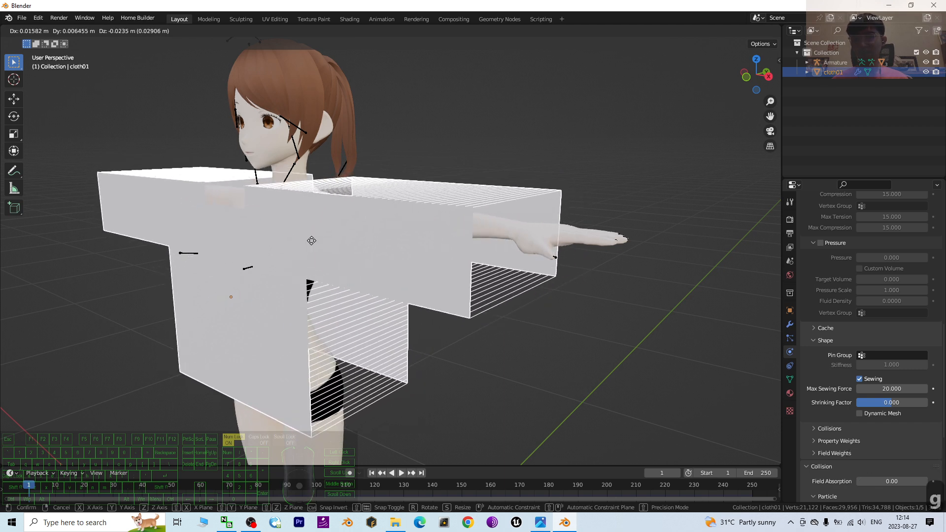
key(z)
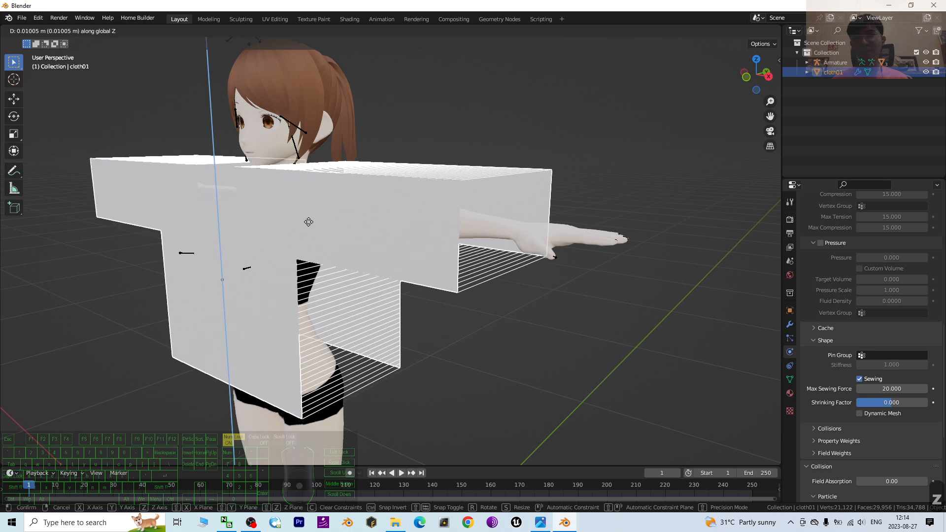
click(307, 217)
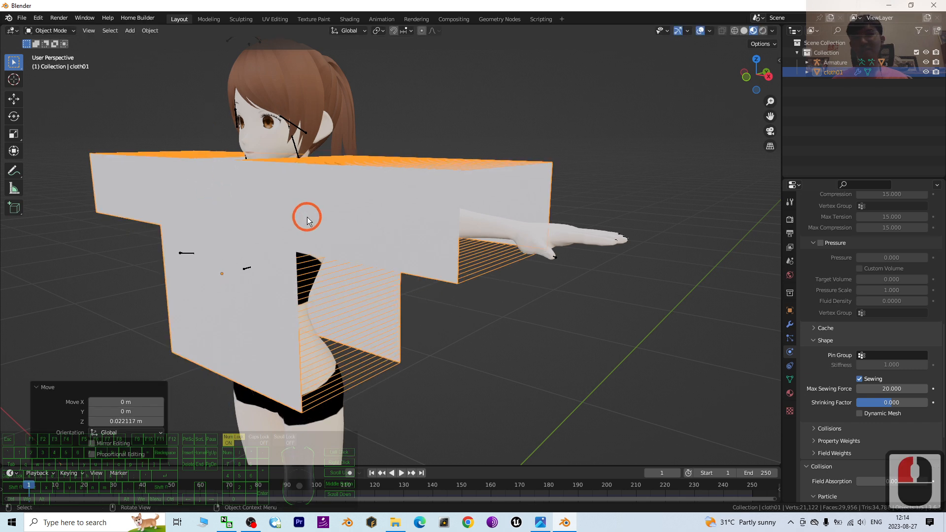
Run the simulation with the raised cloth to about frame 11, check the fit from the front and return to frame 1.
click(403, 474)
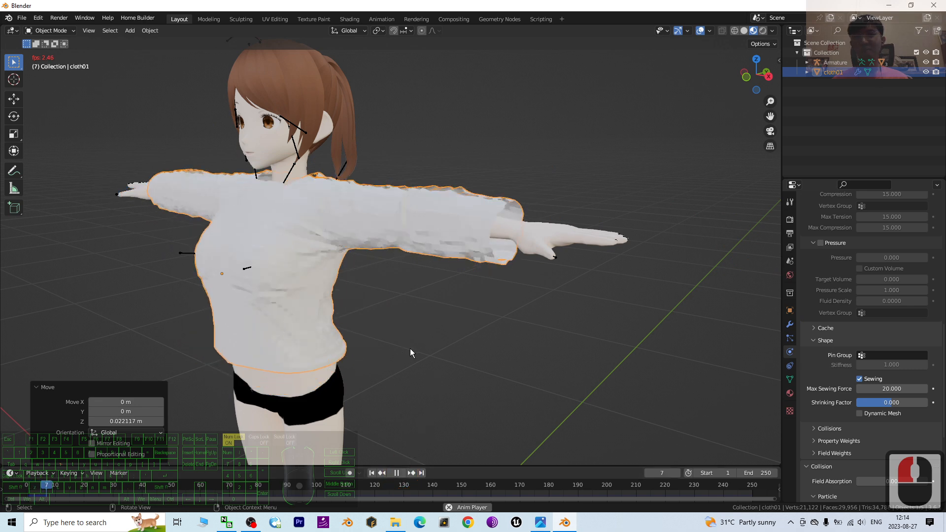
middle_drag(452, 350, 398, 474)
click(398, 474)
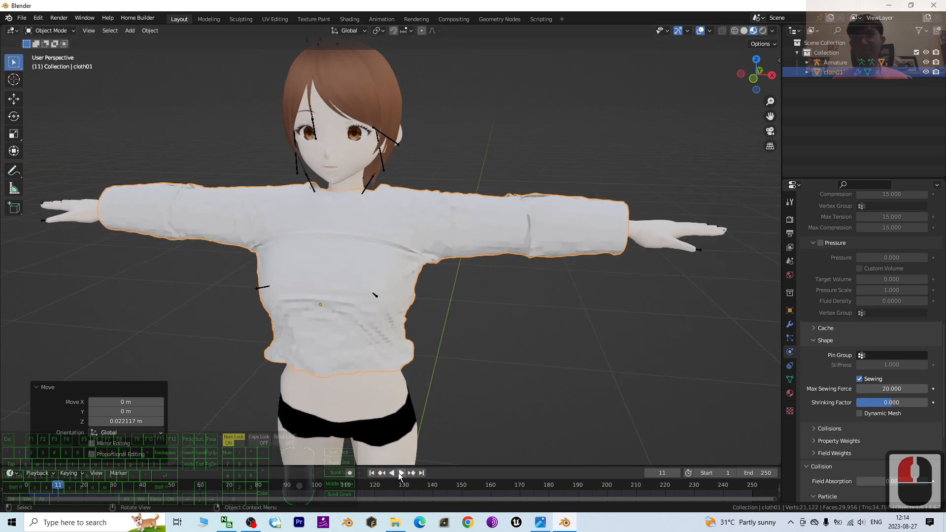
click(372, 473)
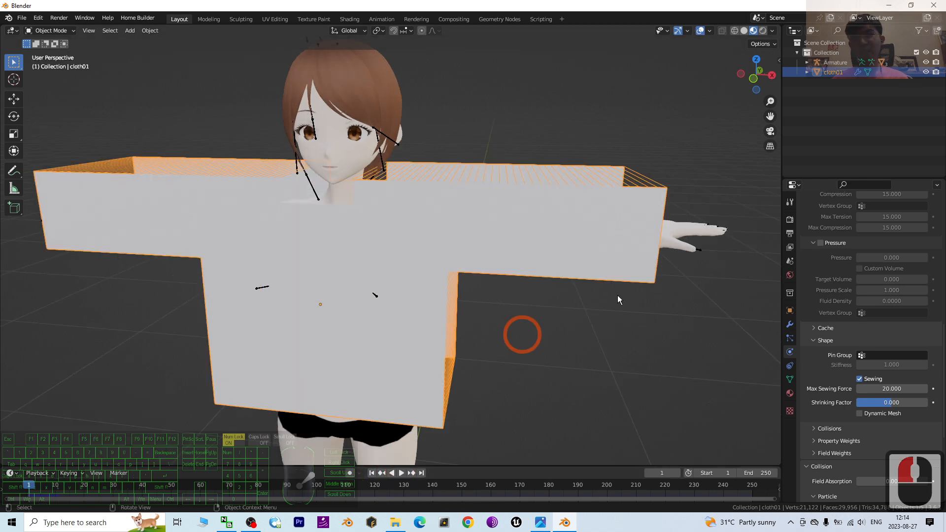
Apply Shade Smooth to cloth01.
middle_drag(623, 362, 614, 359)
right_click(410, 203)
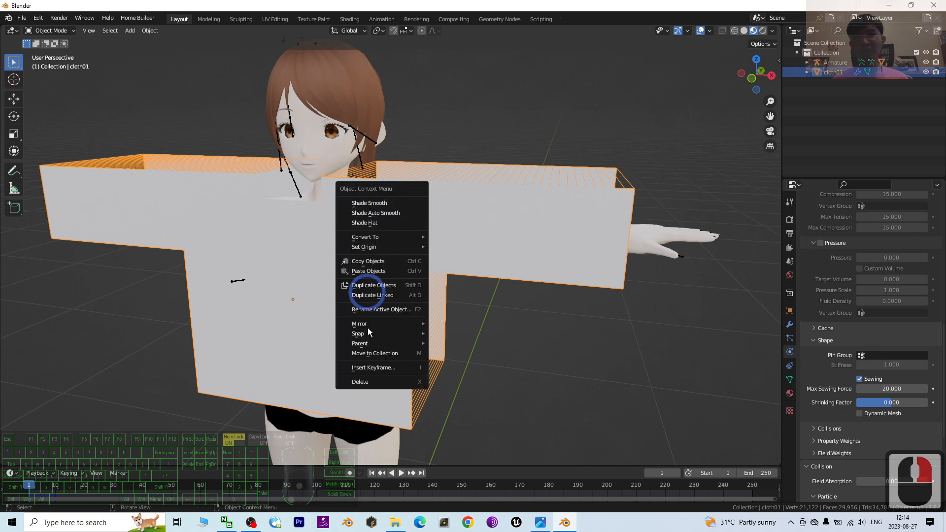
click(371, 204)
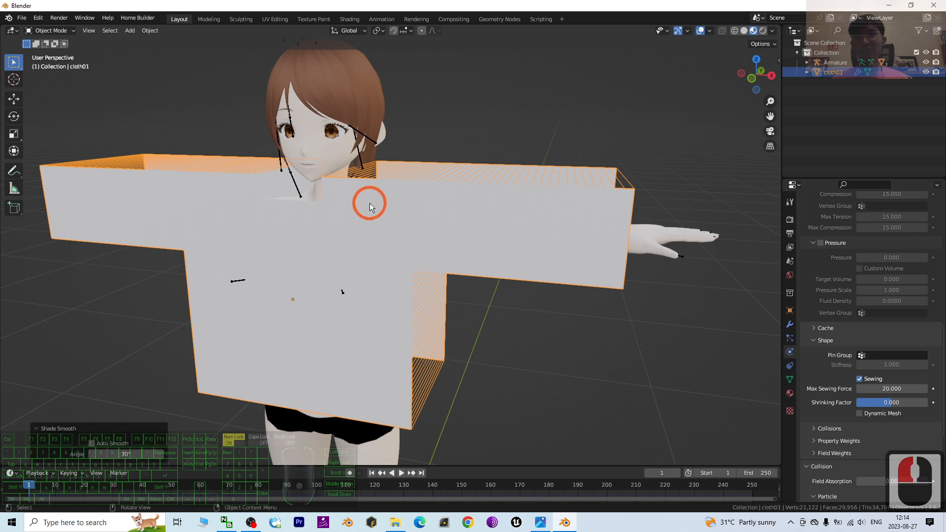
click(507, 232)
click(792, 419)
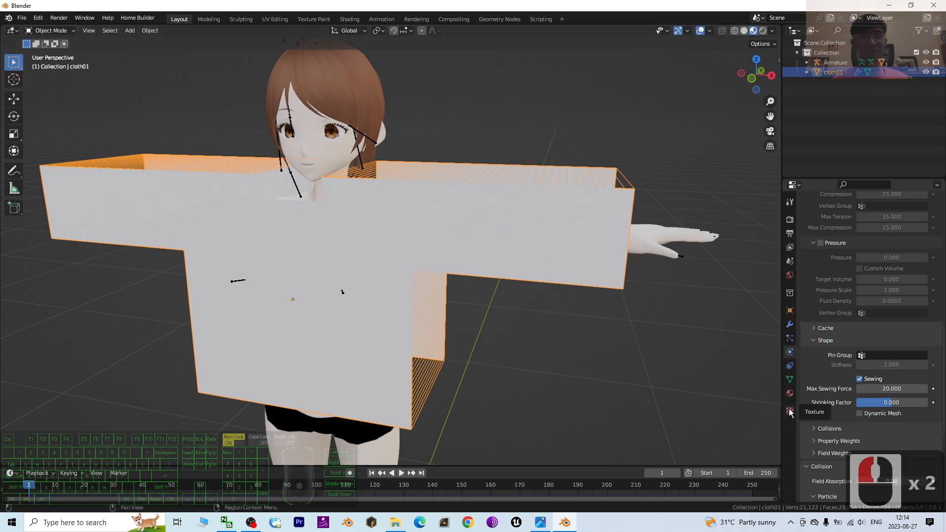
click(790, 412)
click(837, 232)
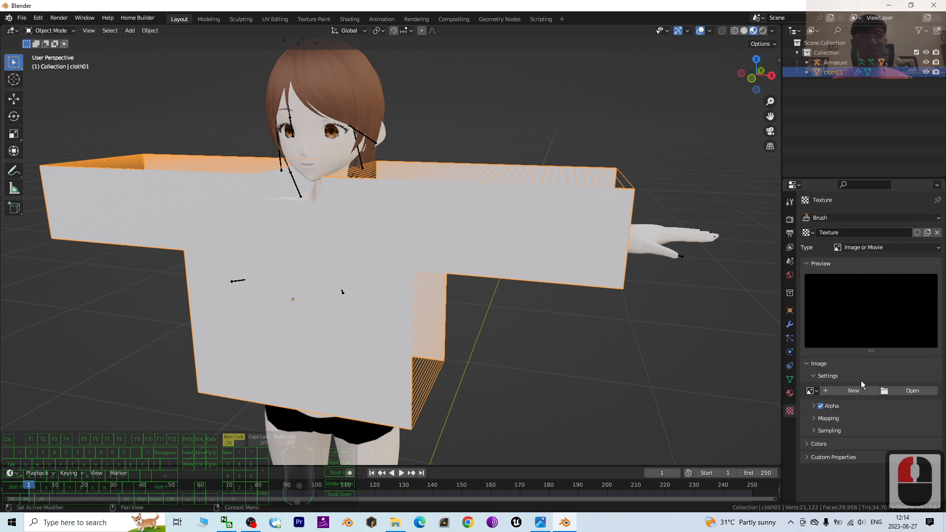
click(938, 232)
Add a new material to cloth01 and set its base color to bright green, with hue about 0.318 and saturation 1.
click(789, 395)
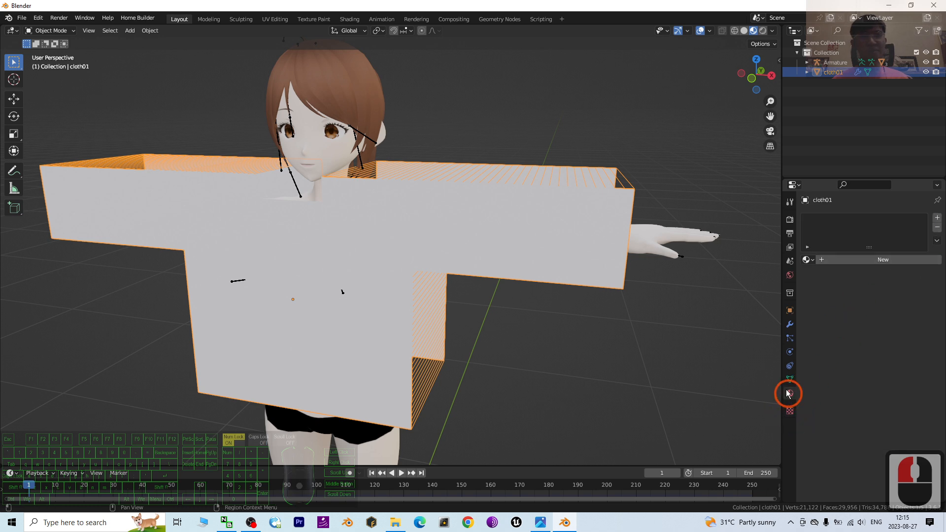
click(862, 259)
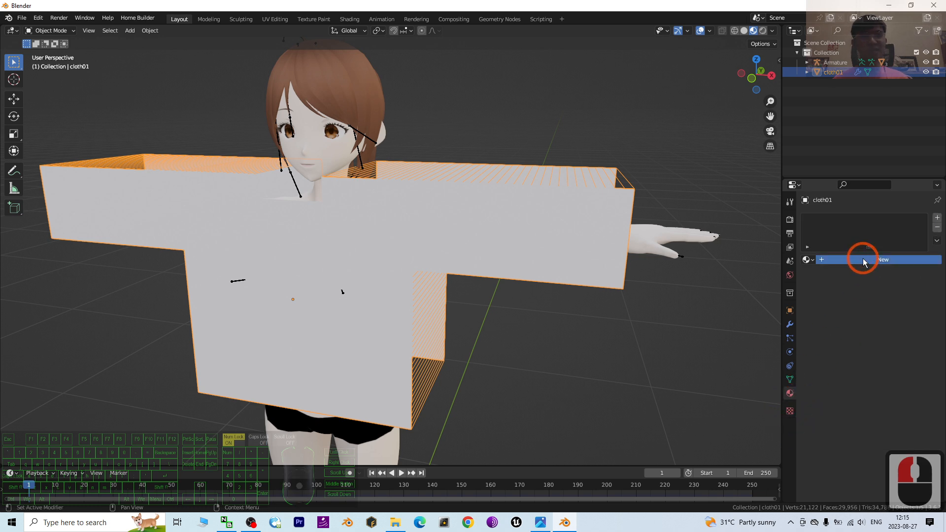
click(877, 367)
mouse_move(884, 266)
mouse_down()
mouse_move(848, 235)
mouse_move(840, 256)
mouse_up()
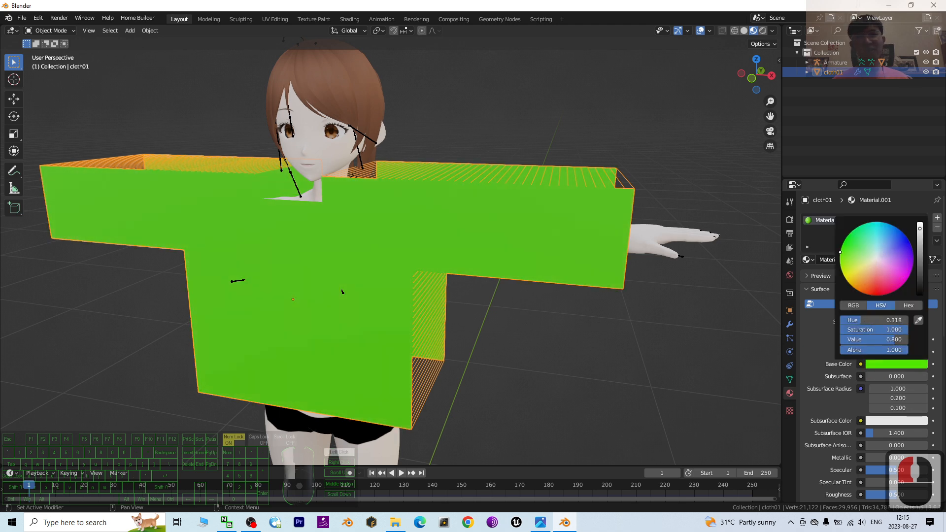
click(678, 379)
Play the simulation of the green sweater, look it over on the character and return to frame 1.
middle_drag(678, 379, 663, 379)
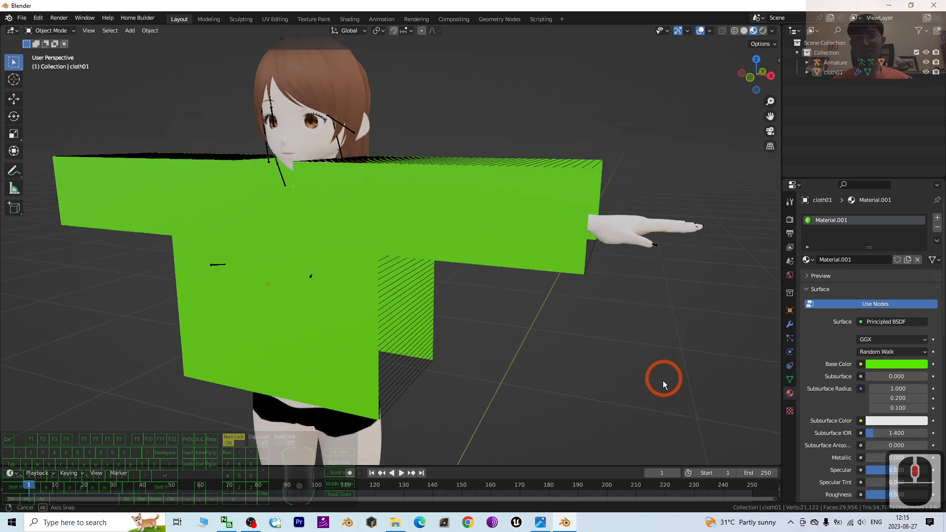
click(401, 475)
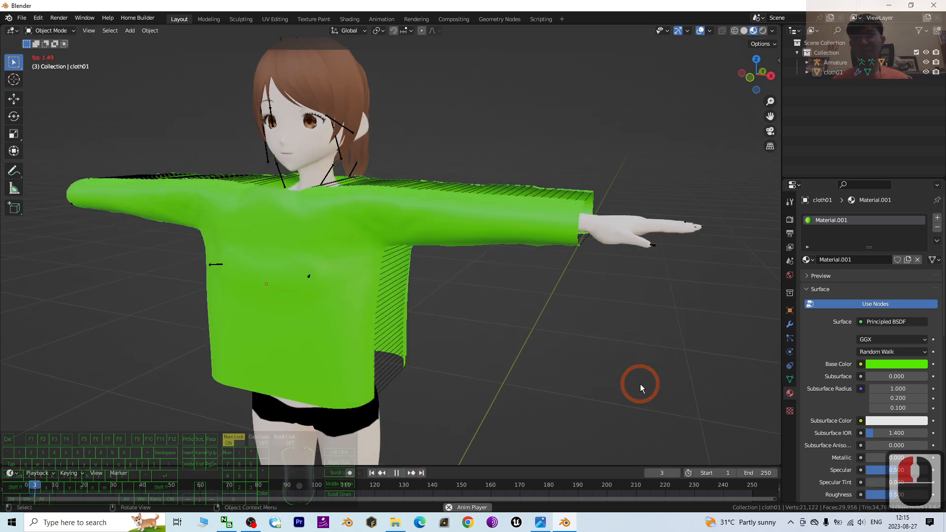
click(397, 473)
click(576, 384)
mouse_move(556, 346)
middle_down()
mouse_move(524, 374)
mouse_move(489, 376)
mouse_move(581, 371)
mouse_move(639, 319)
mouse_move(503, 351)
mouse_move(514, 335)
mouse_move(437, 416)
mouse_move(562, 359)
mouse_move(551, 356)
middle_up()
click(372, 473)
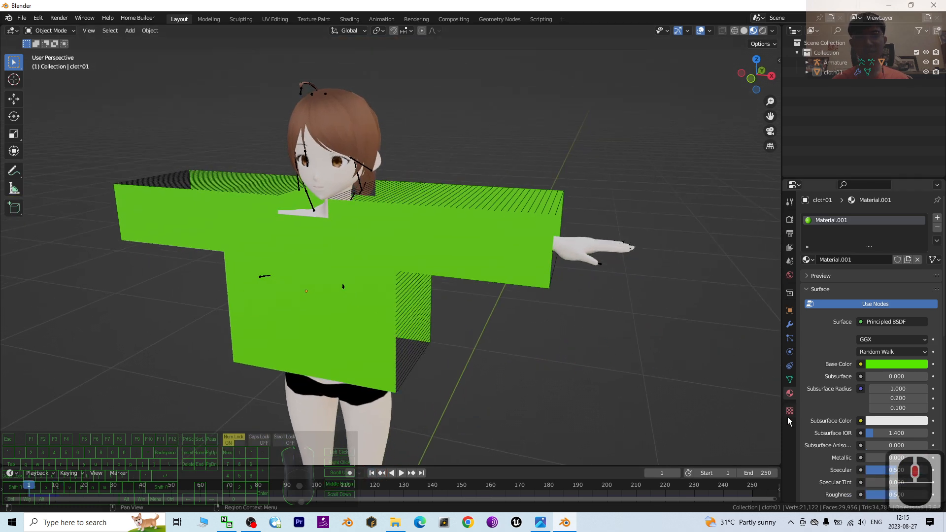
Review cloth01's cloth physics settings, replay the simulation to frame 12 and examine the sleeve and underarm up close.
click(791, 352)
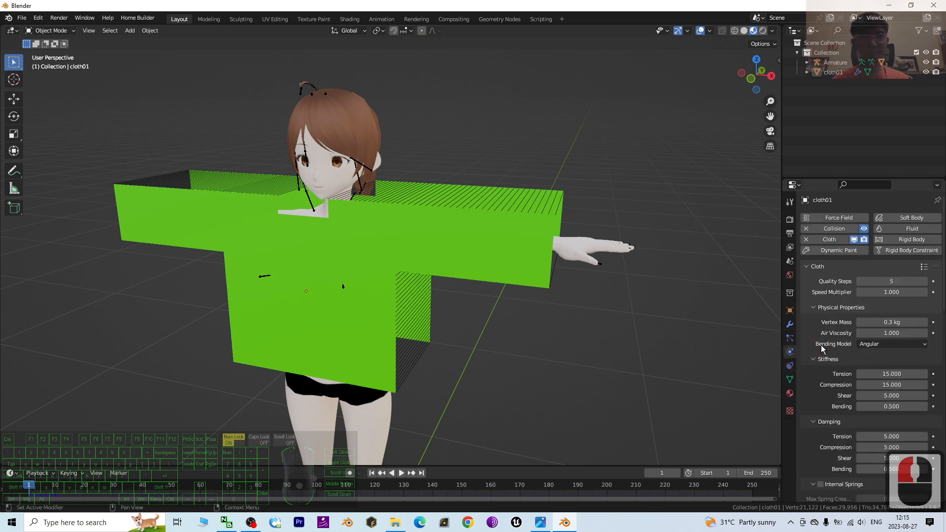
scroll(845, 311, down, 1)
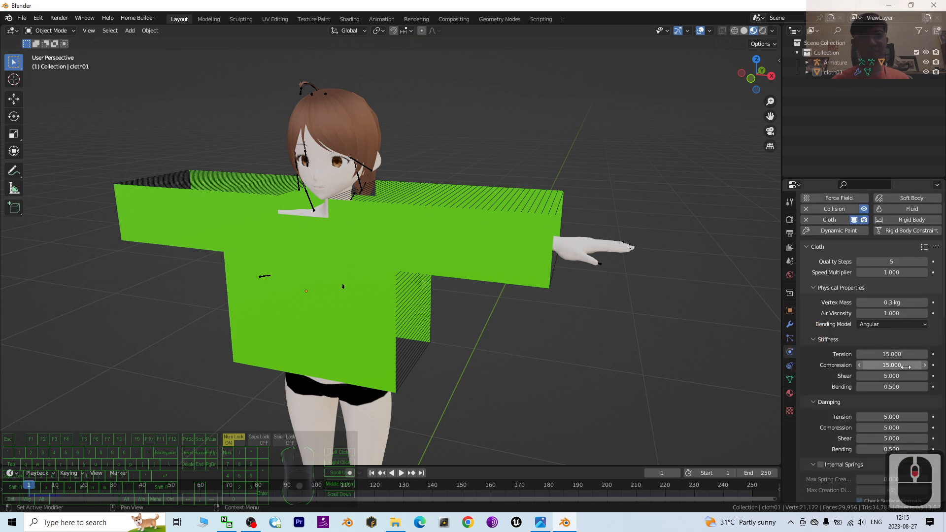
middle_drag(747, 352, 628, 358)
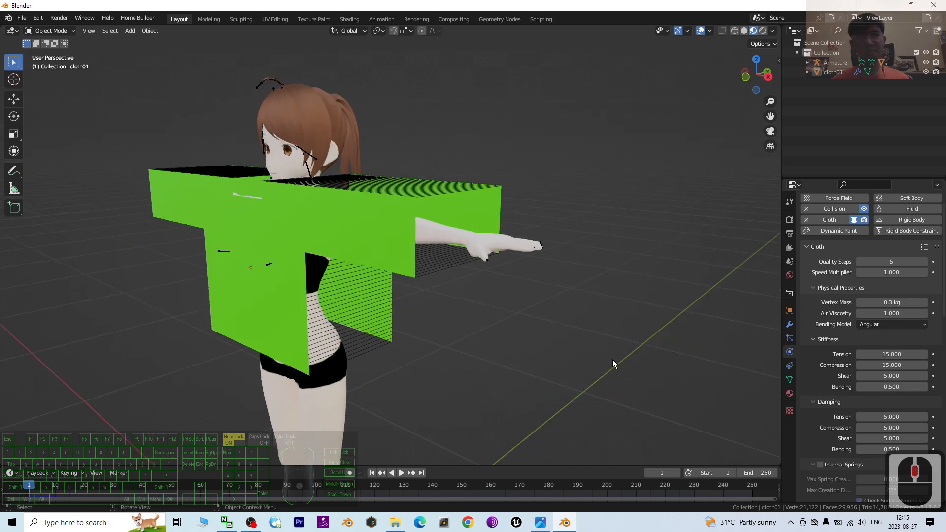
click(400, 474)
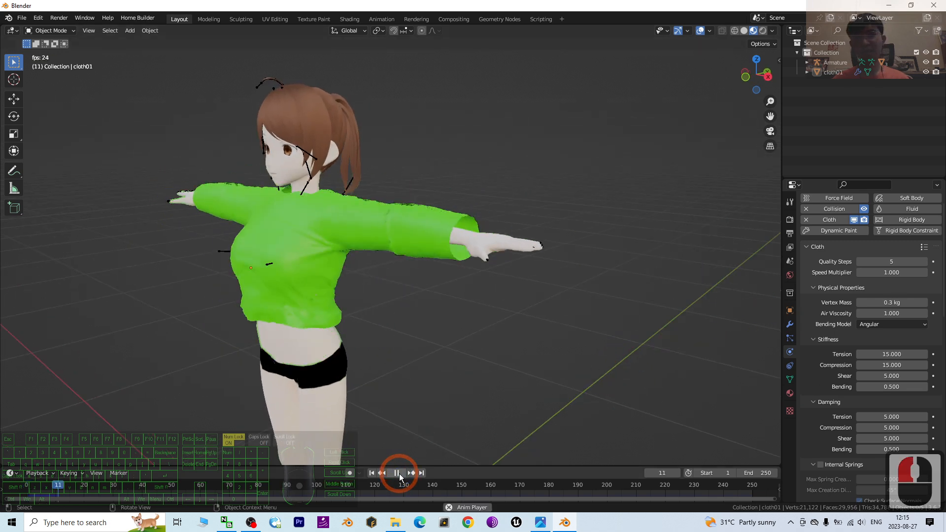
key(space)
middle_drag(477, 348, 571, 297)
scroll(515, 291, up, 4)
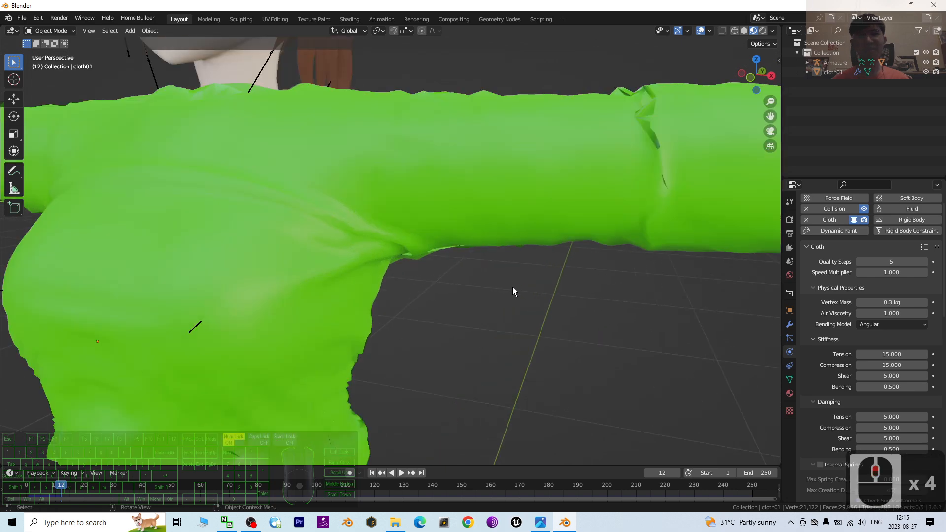
Restart the simulation from frame 1, run it to frame 13 and examine the seam along the top of the sleeve.
scroll(493, 294, down, 2)
click(371, 473)
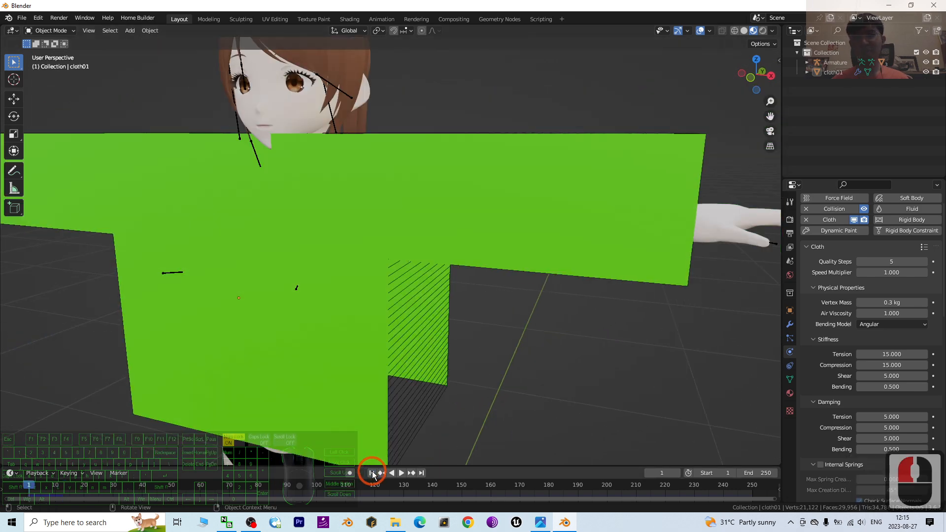
middle_drag(579, 203, 578, 259)
middle_drag(547, 350, 551, 314)
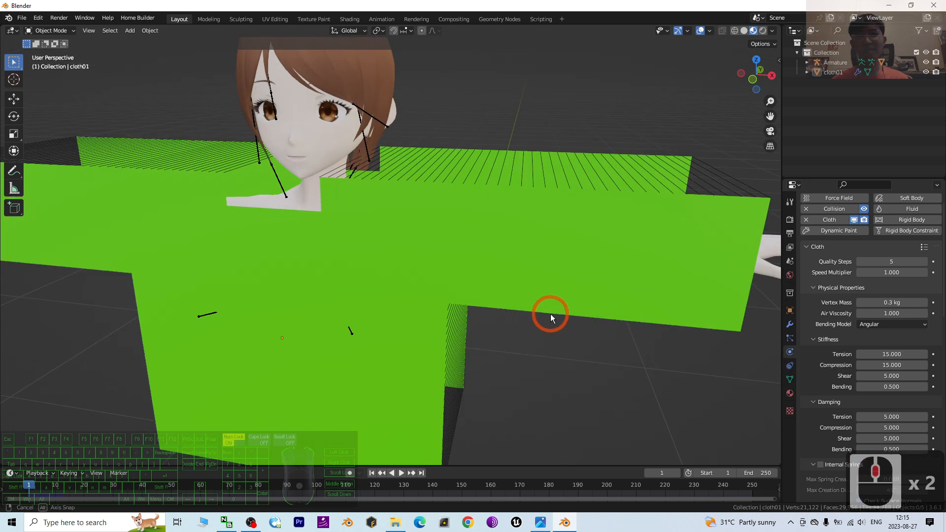
click(400, 474)
key(space)
middle_drag(558, 296, 504, 315)
middle_drag(377, 317, 616, 229)
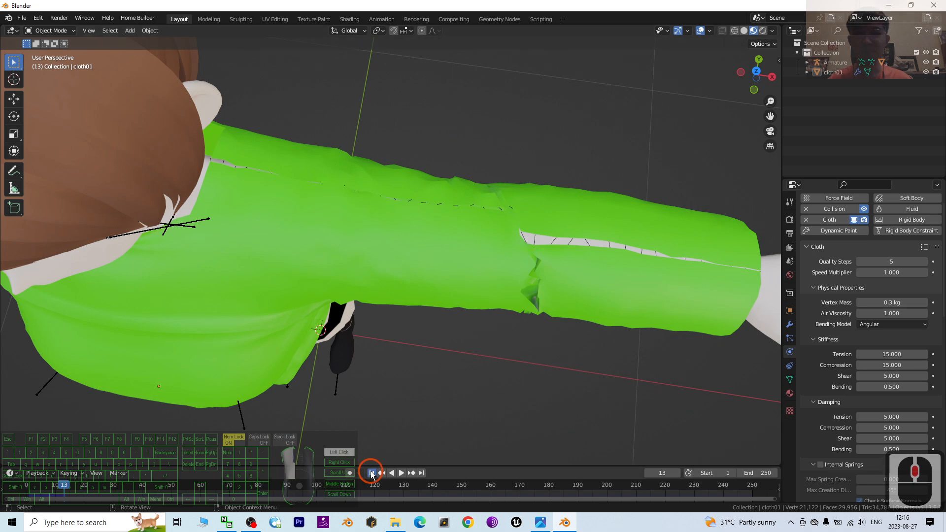
Return to frame 1 and put cloth01 into Edit Mode.
click(371, 473)
scroll(541, 306, down, 4)
middle_drag(541, 306, 423, 282)
click(64, 33)
click(49, 52)
Select cloth01's sleeve faces outward from the shoulder, scale them to about 0.82 along Z and return to Object Mode.
middle_drag(604, 191, 491, 91)
drag(491, 87, 538, 216)
middle_drag(546, 207, 407, 88)
click(588, 242)
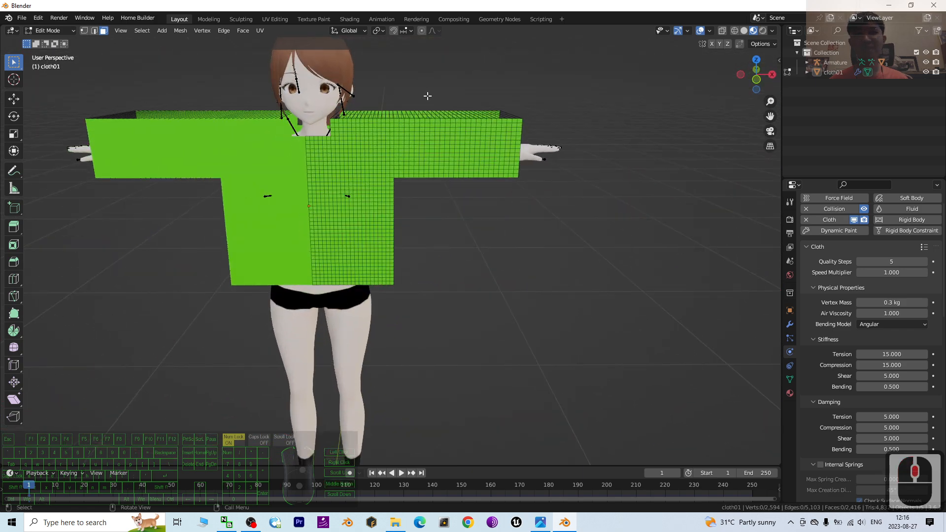
drag(406, 74, 574, 240)
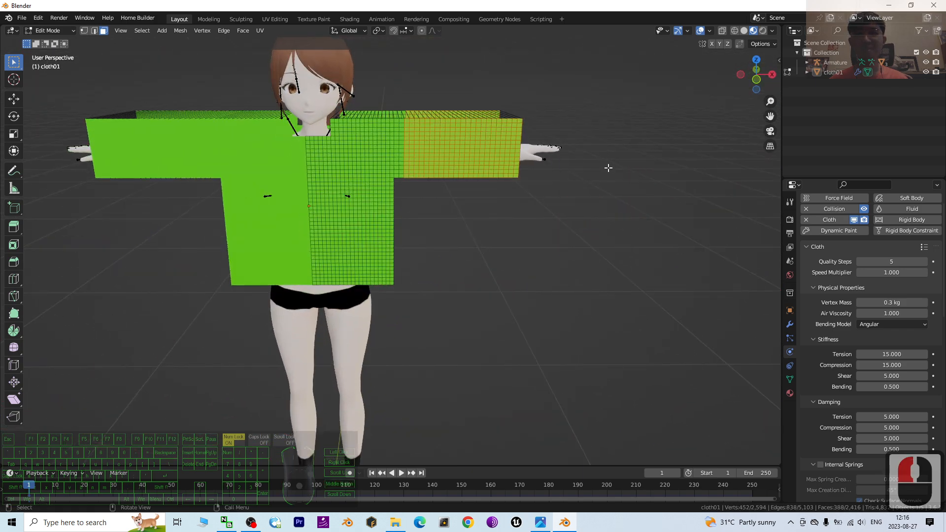
middle_drag(609, 205, 556, 209)
scroll(613, 138, up, 2)
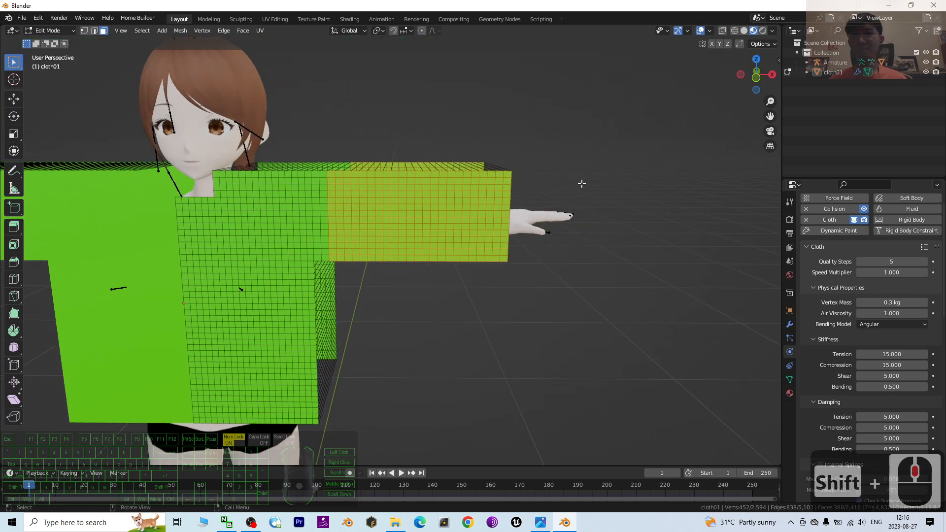
click(14, 135)
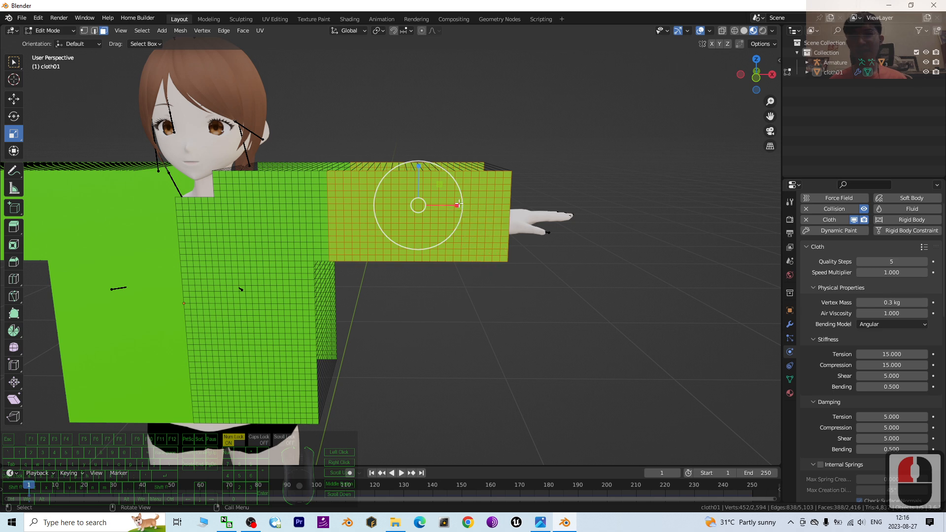
drag(417, 165, 416, 172)
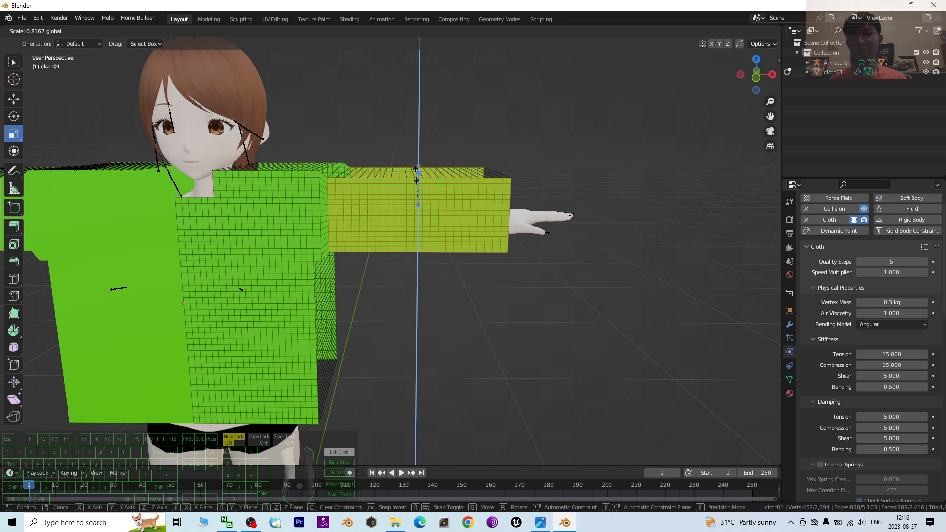
drag(453, 205, 453, 205)
middle_drag(608, 291, 636, 293)
scroll(590, 300, down, 3)
click(47, 30)
click(49, 42)
Play the simulation with the narrowed sleeves, inspect the sweater's fit up close and return to frame 1.
scroll(568, 293, up, 2)
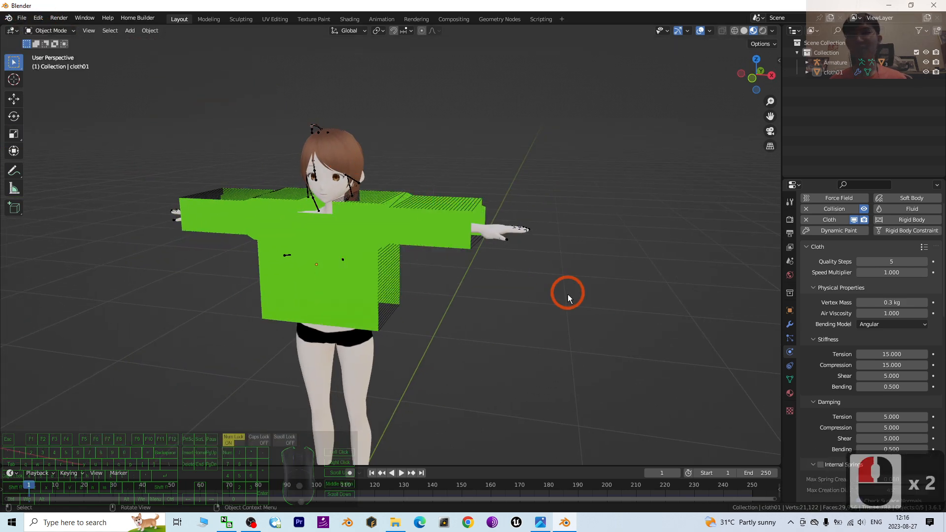
click(402, 473)
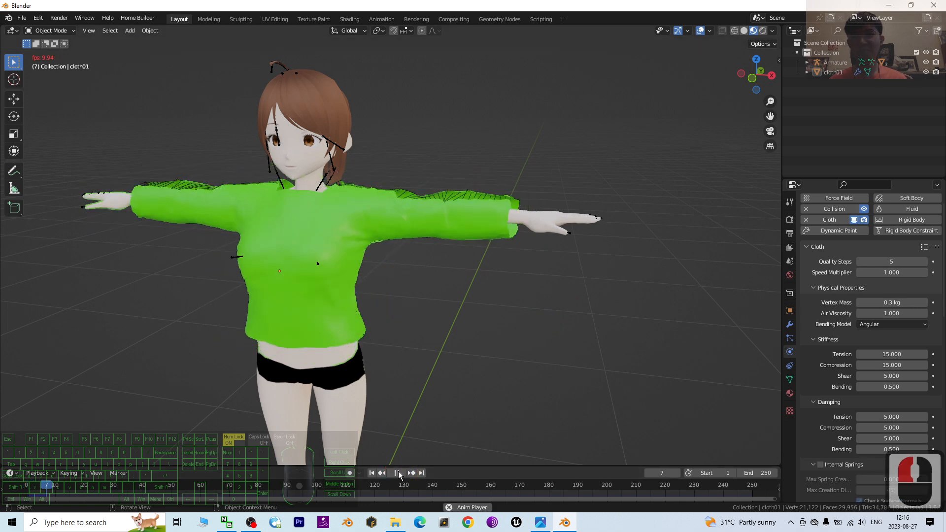
click(398, 473)
middle_drag(496, 322, 478, 336)
scroll(527, 301, up, 4)
middle_drag(528, 303, 552, 284)
click(372, 473)
scroll(474, 297, down, 3)
middle_drag(474, 297, 470, 329)
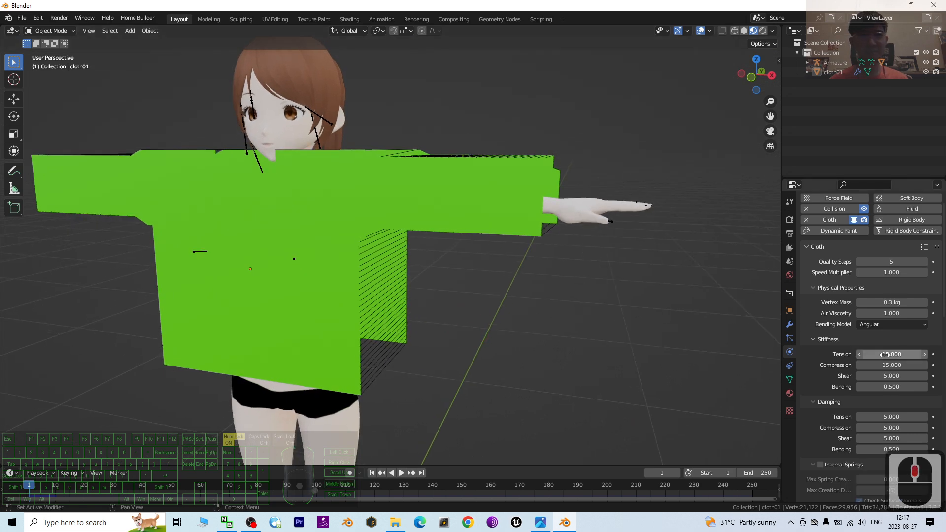
Set cloth01's cloth damping tension to 15 and its stiffness tension to 20.
scroll(887, 338, down, 2)
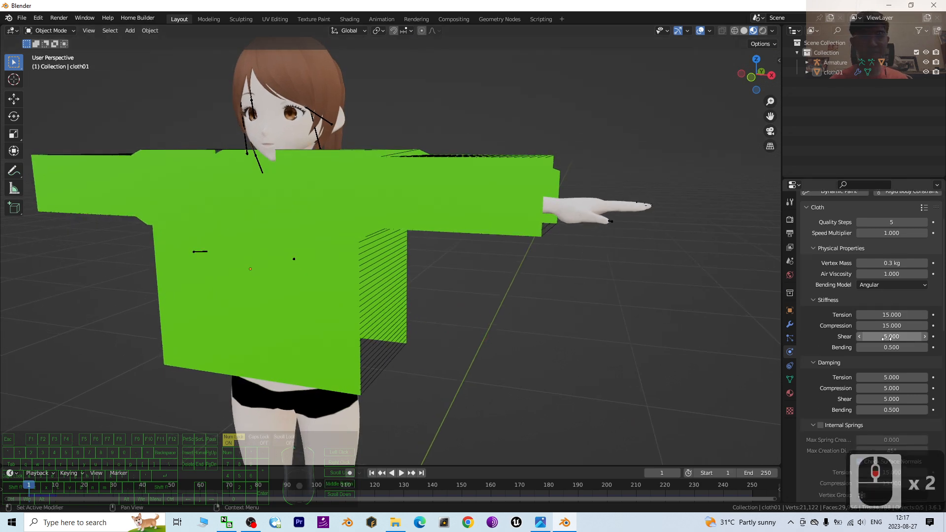
double_click(887, 377)
text(15)
key(Return)
double_click(889, 315)
text(20)
key(Return)
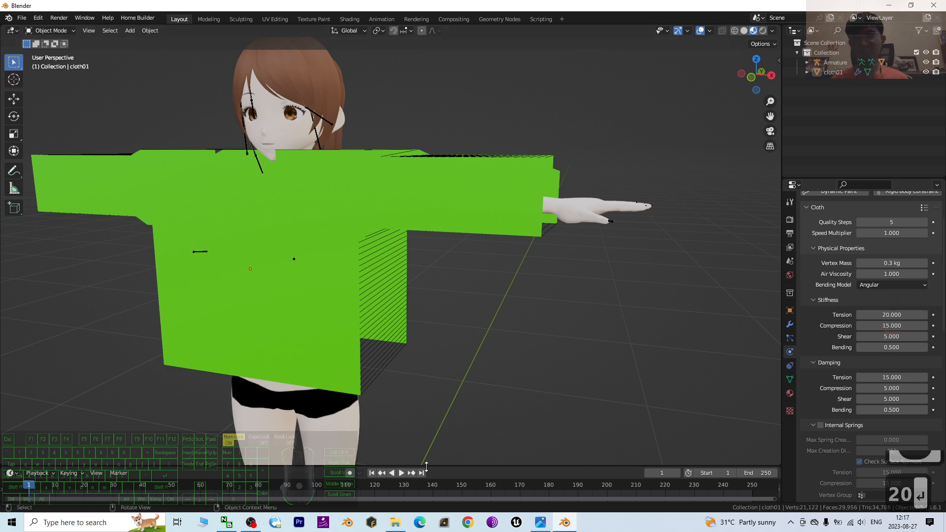
Run the simulation to frame 8 with the new tension values and return to frame 1.
click(401, 473)
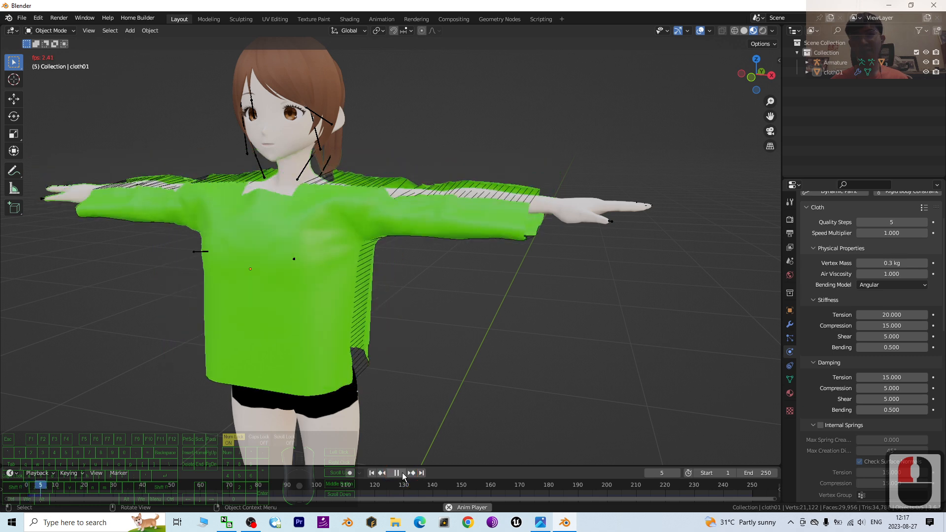
click(401, 473)
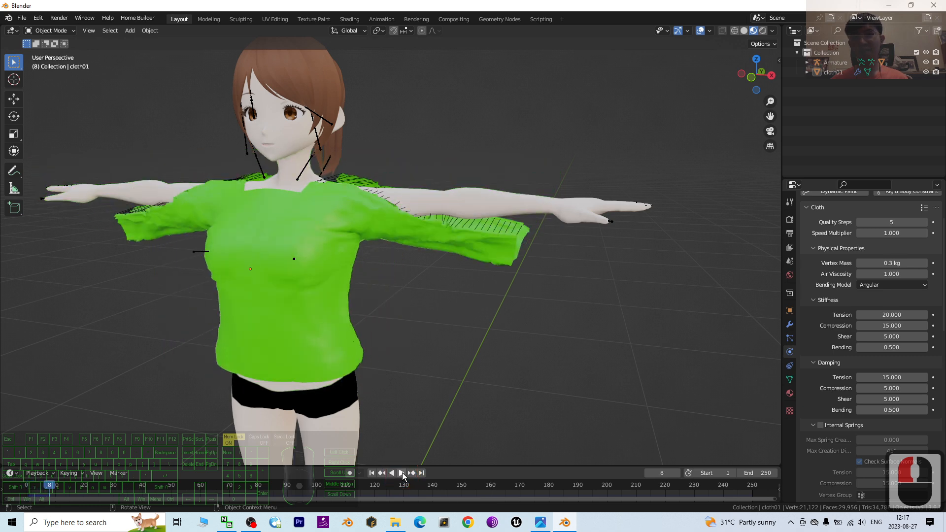
click(372, 473)
Try raising cloth01 about 0.02 m along the Z axis.
click(276, 229)
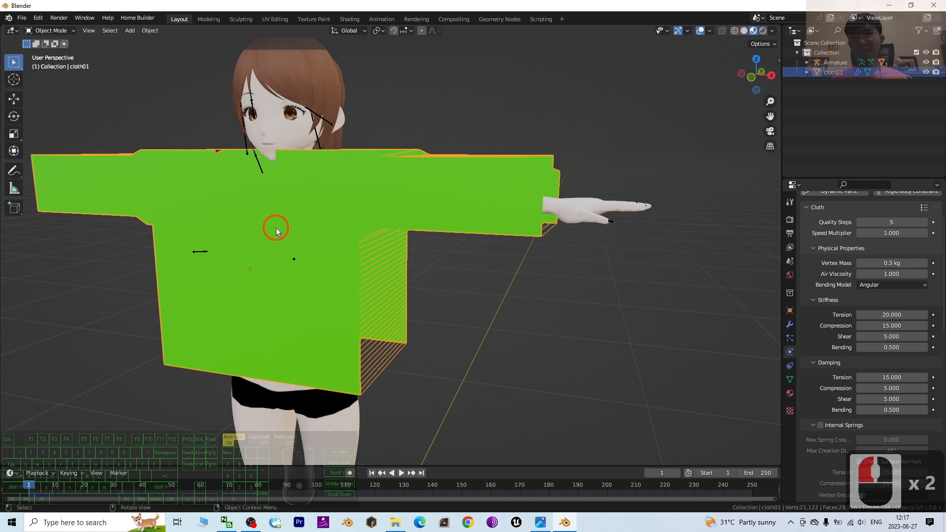
scroll(401, 326, down, 2)
key(g)
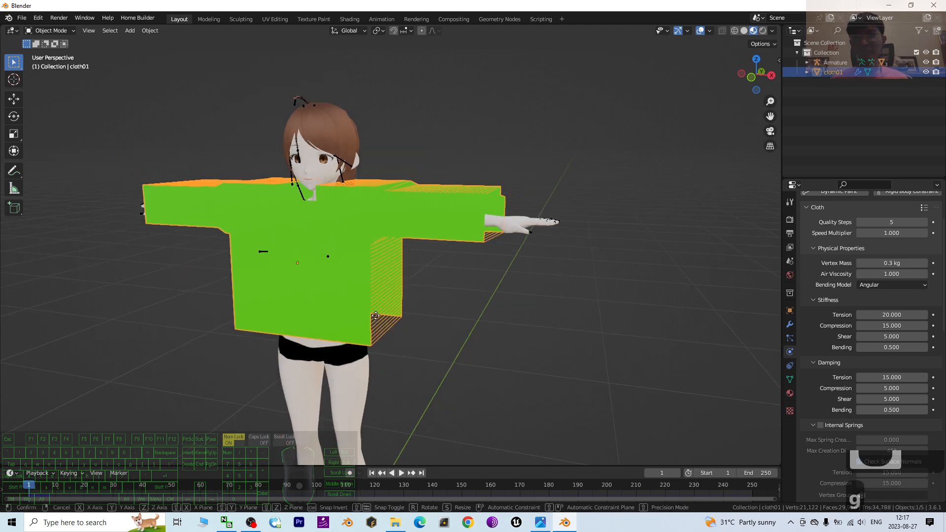
key(z)
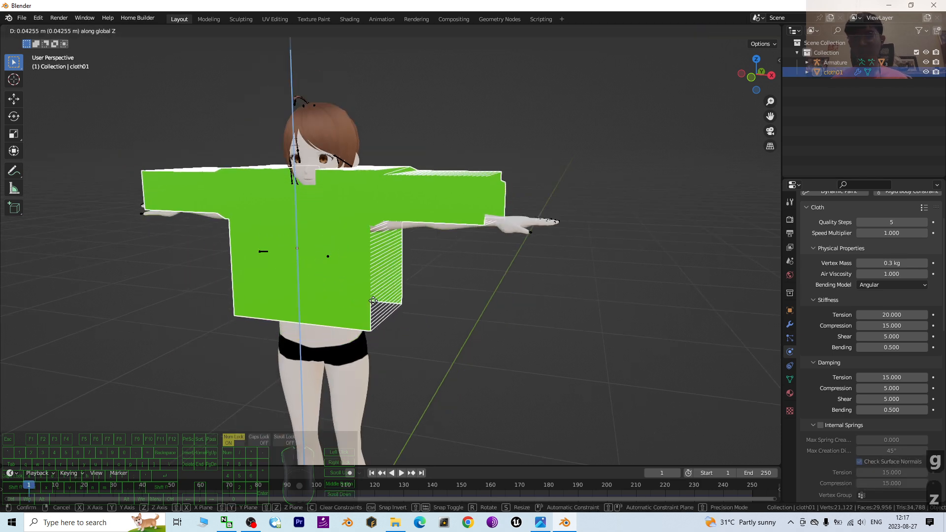
click(334, 172)
middle_drag(506, 256, 617, 257)
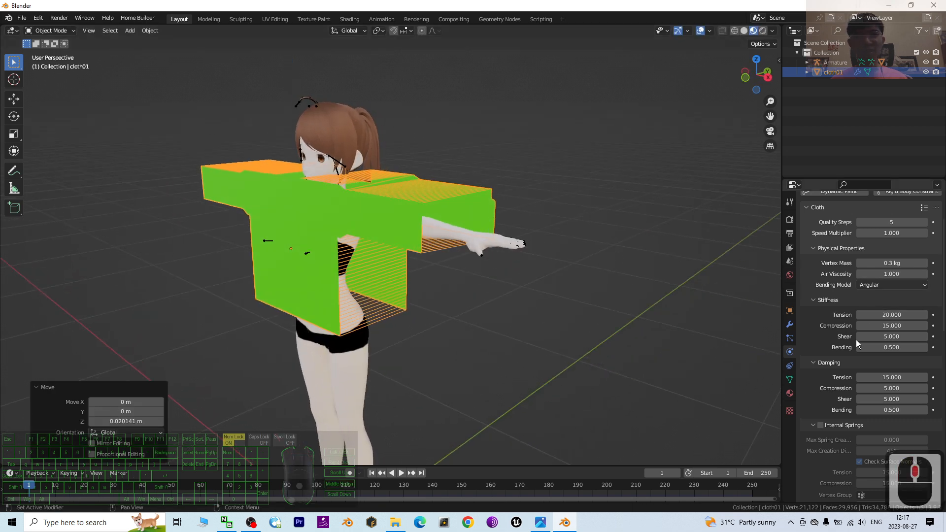
Run the simulation of the raised sweater to frame 14 and return to frame 1.
click(401, 473)
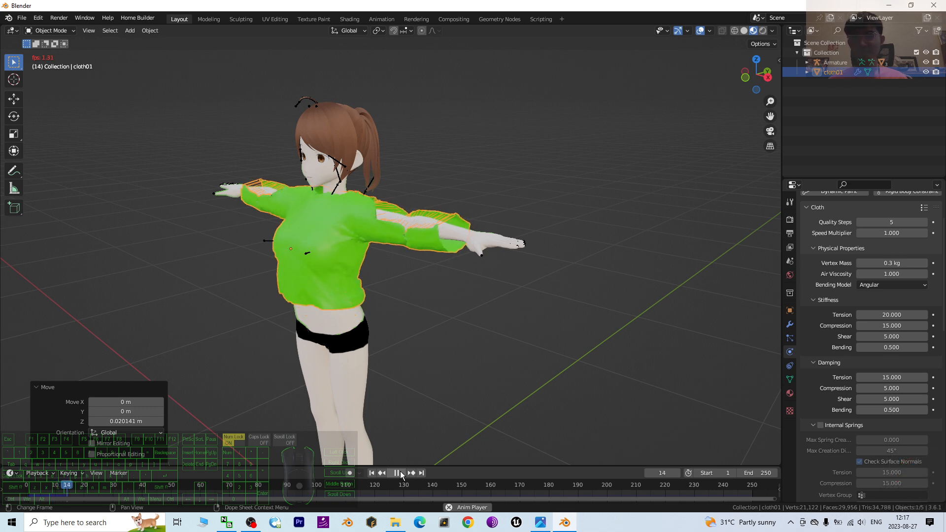
click(398, 473)
click(372, 473)
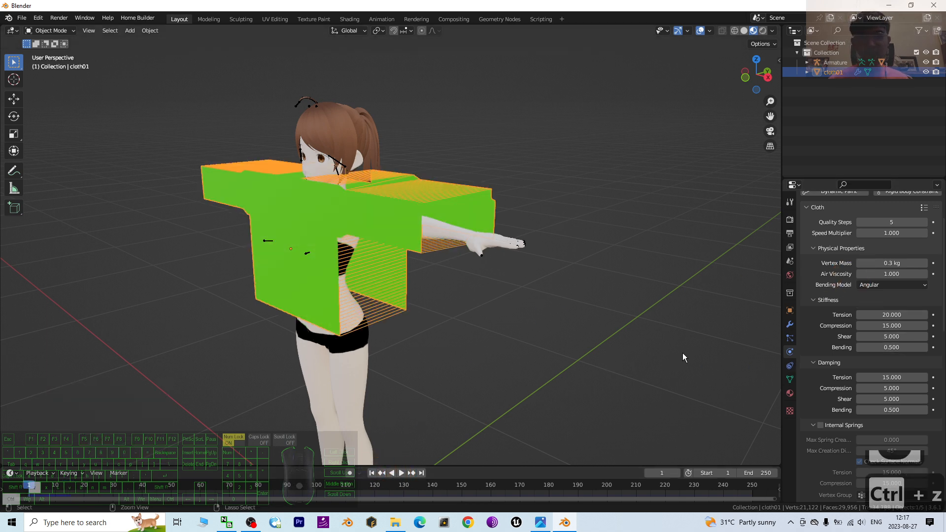
Undo the upward move of cloth01 and the stiffness and damping tension changes.
key(ctrl+z)
key(ctrl+z)
key(ctrl+z)
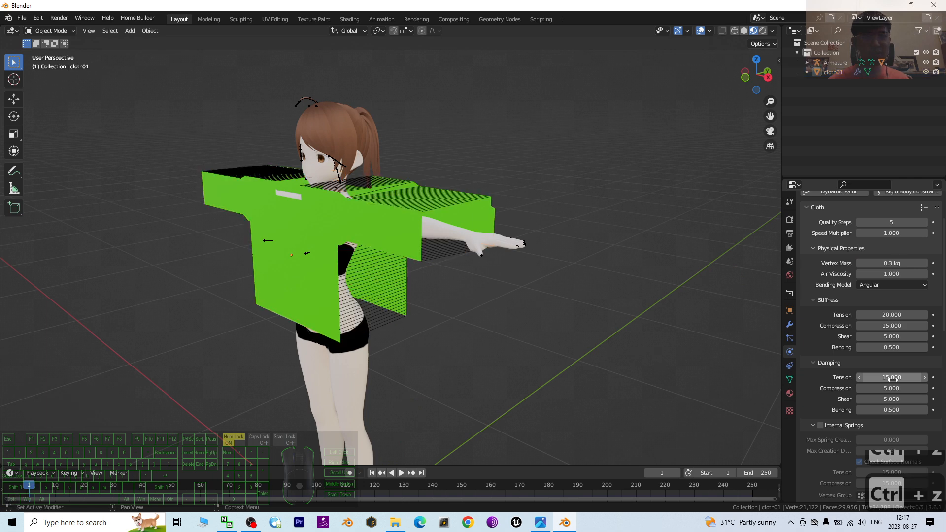
key(ctrl+z)
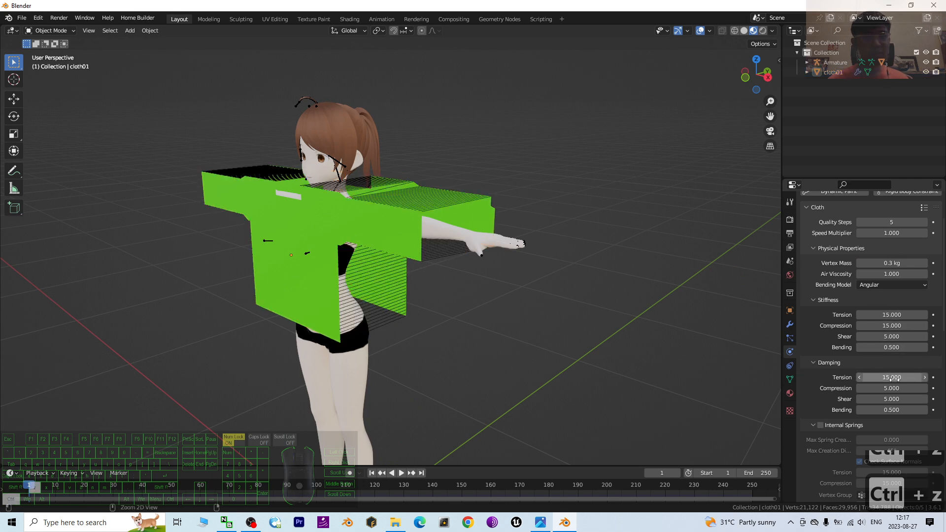
Set the speed multiplier in cloth01's cloth physics to 10.
scroll(898, 370, up, 3)
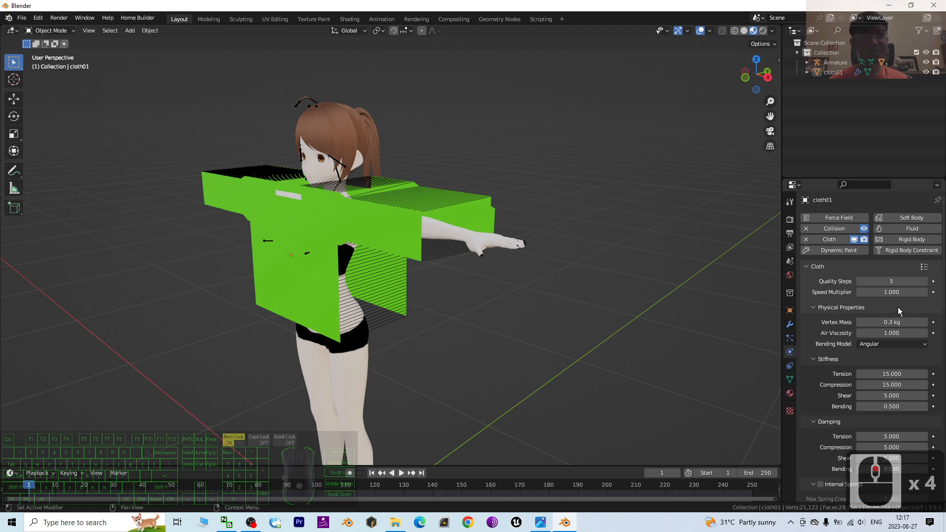
scroll(911, 311, down, 5)
scroll(911, 311, up, 5)
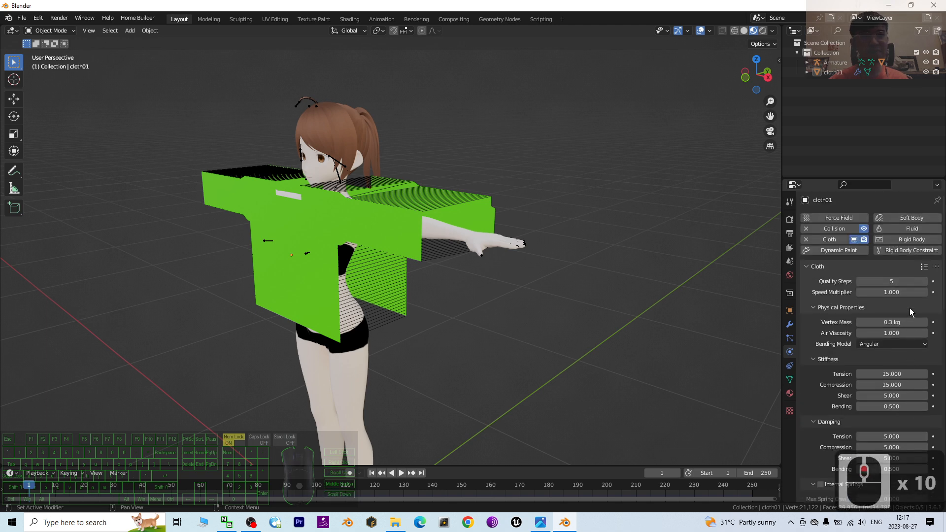
click(889, 292)
text(10)
key(Return)
Run the simulation to frame 6 with the increased speed multiplier and return to frame 1.
click(401, 473)
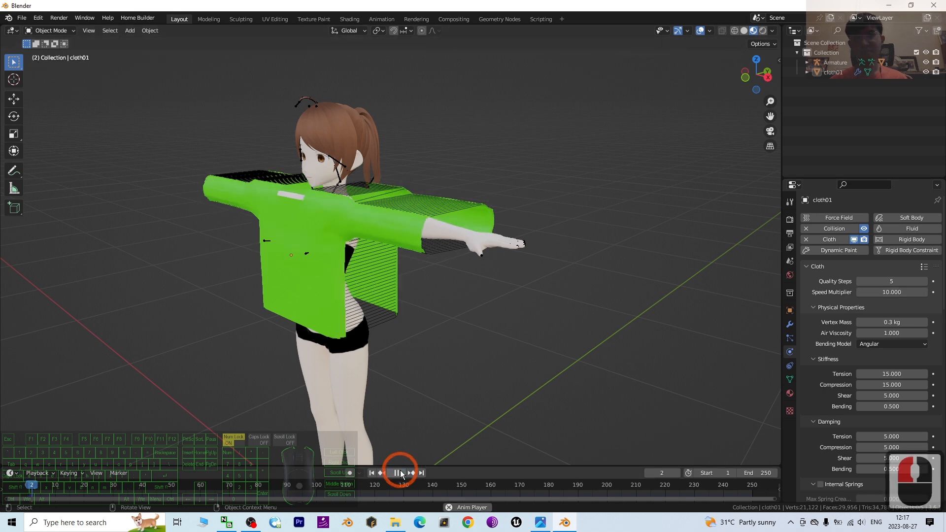
click(401, 473)
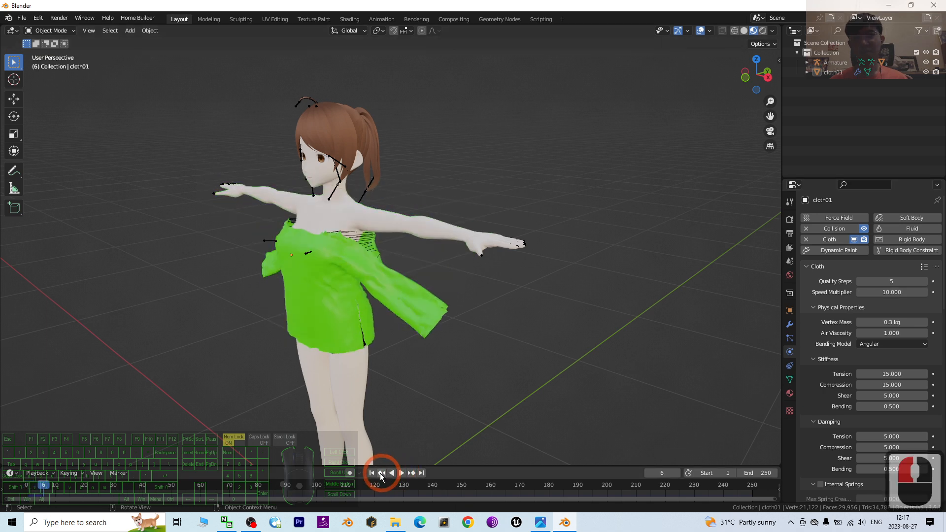
click(371, 473)
Set cloth01's cloth speed multiplier to 1.
click(885, 292)
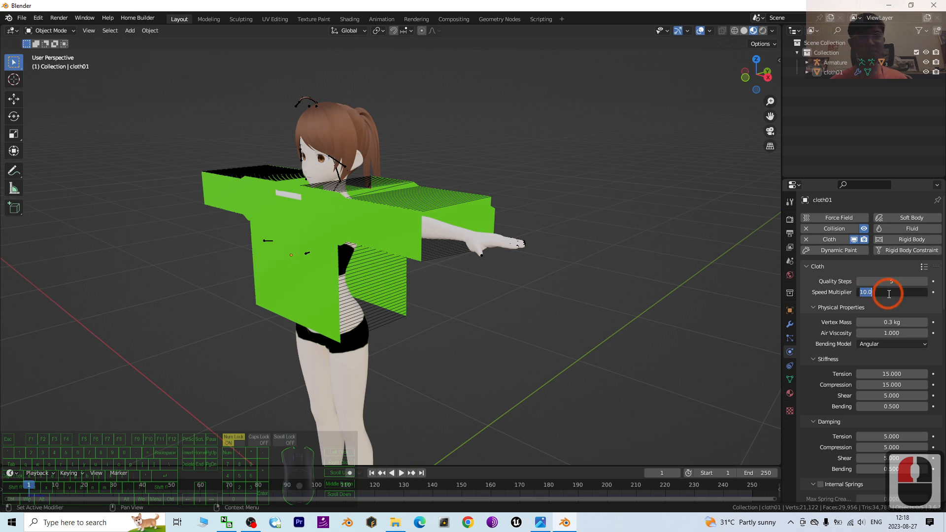
text(1)
key(Return)
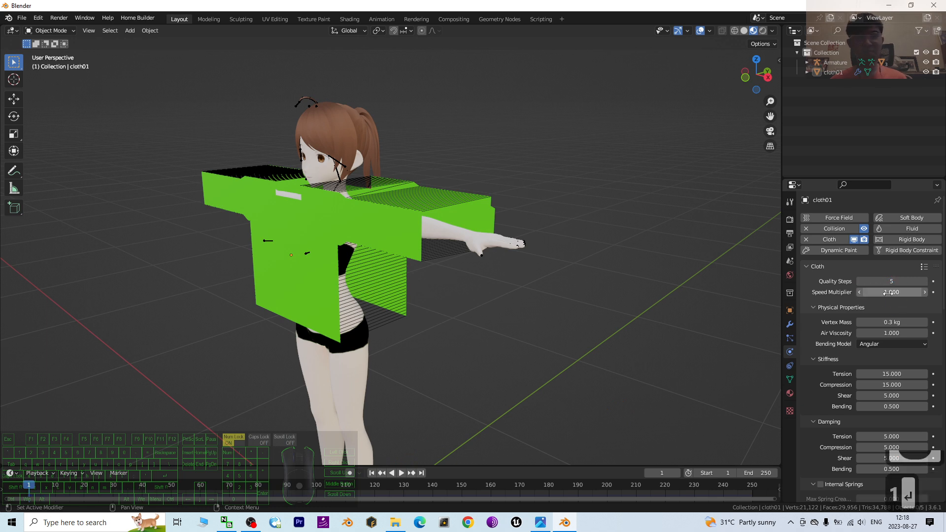
Replay the sweater's simulation to frame 11, inspect it, and review the cloth stiffness and damping settings from frame 1.
click(401, 473)
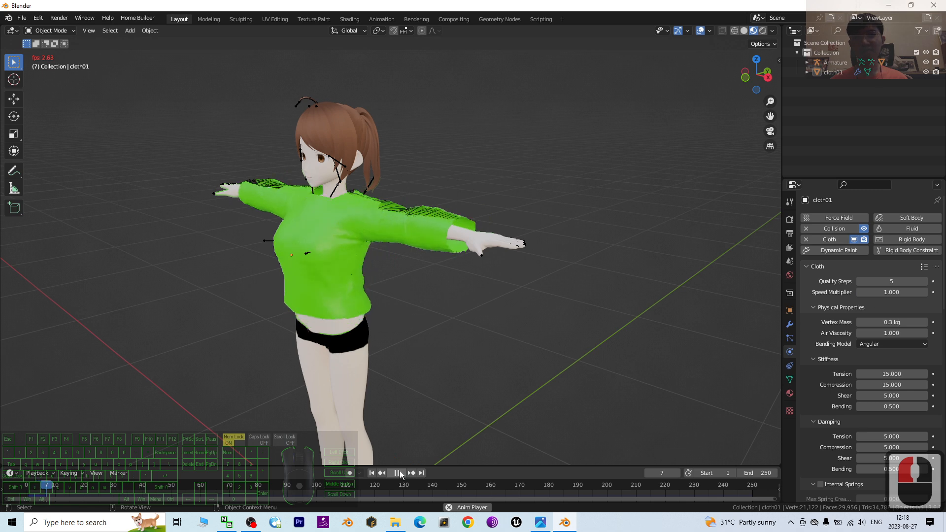
click(397, 473)
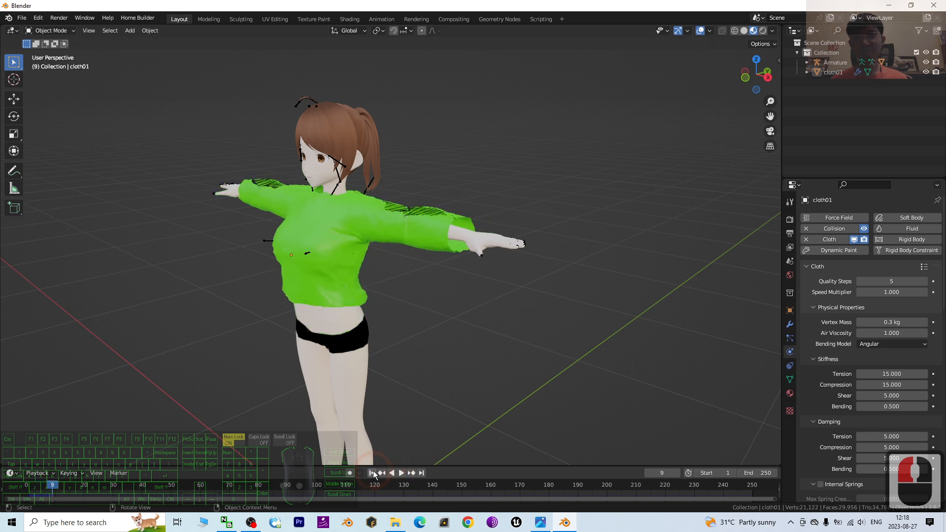
click(401, 474)
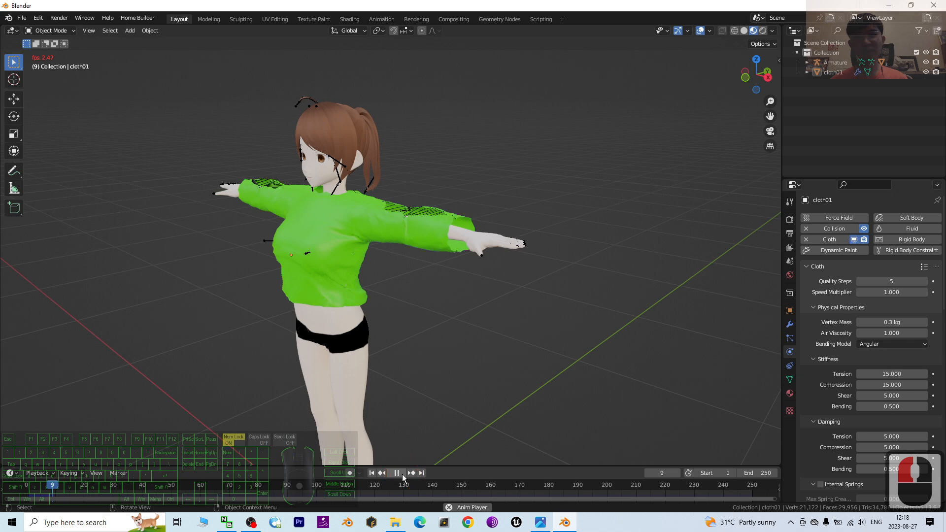
click(398, 474)
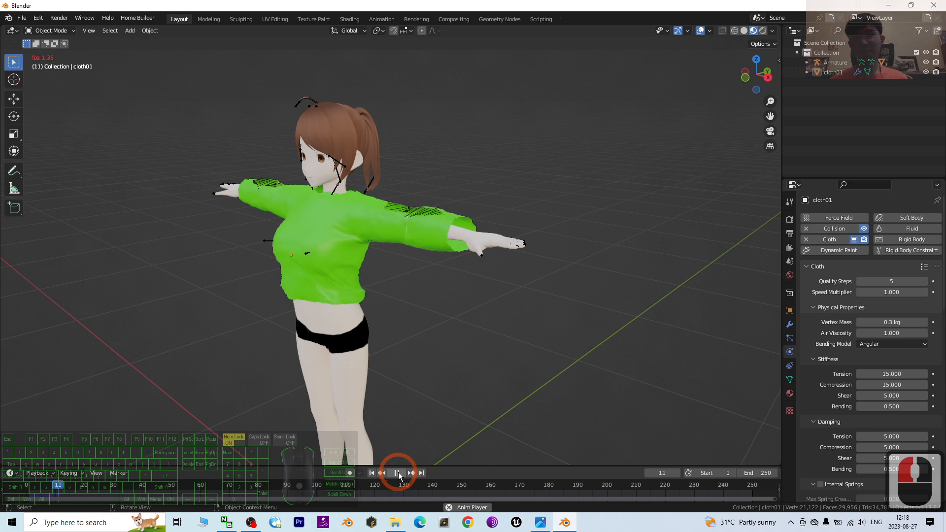
scroll(504, 251, up, 2)
mouse_move(537, 247)
middle_down()
mouse_move(511, 262)
mouse_move(537, 258)
middle_up()
click(372, 473)
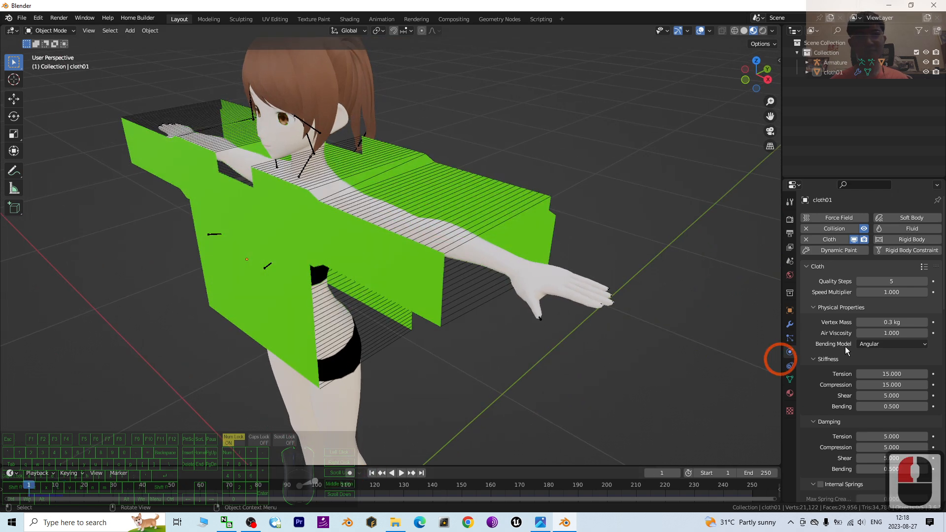
scroll(911, 305, down, 5)
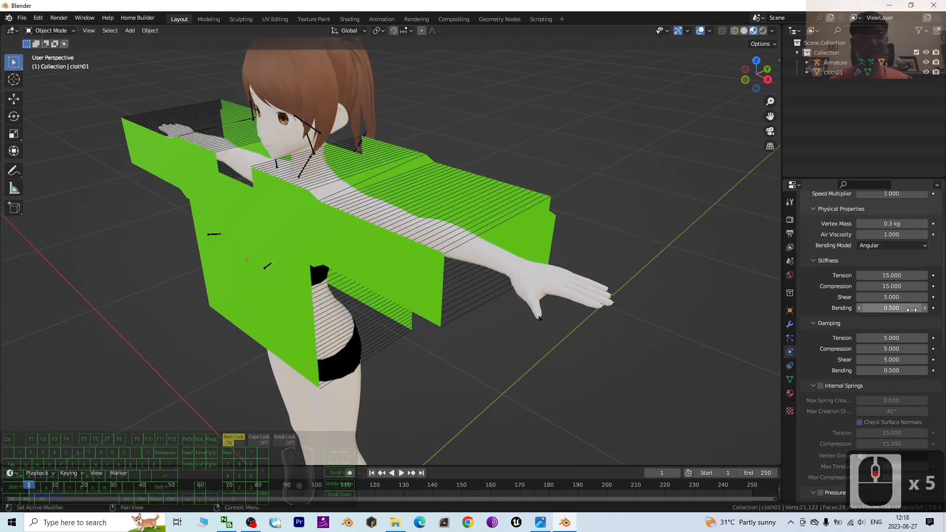
Set the maximum sewing force in cloth01's cloth shape settings to 30.
scroll(916, 306, down, 8)
scroll(916, 306, down, 7)
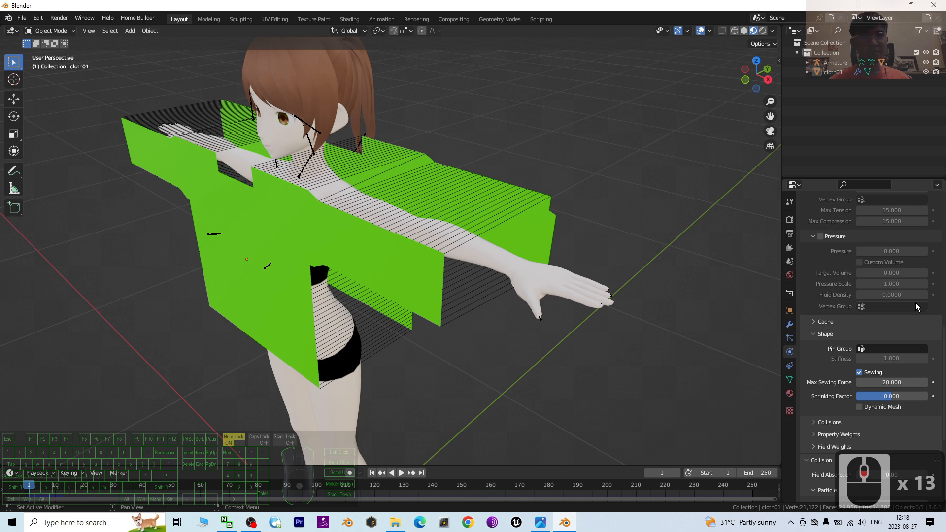
click(893, 343)
text(30)
key(Return)
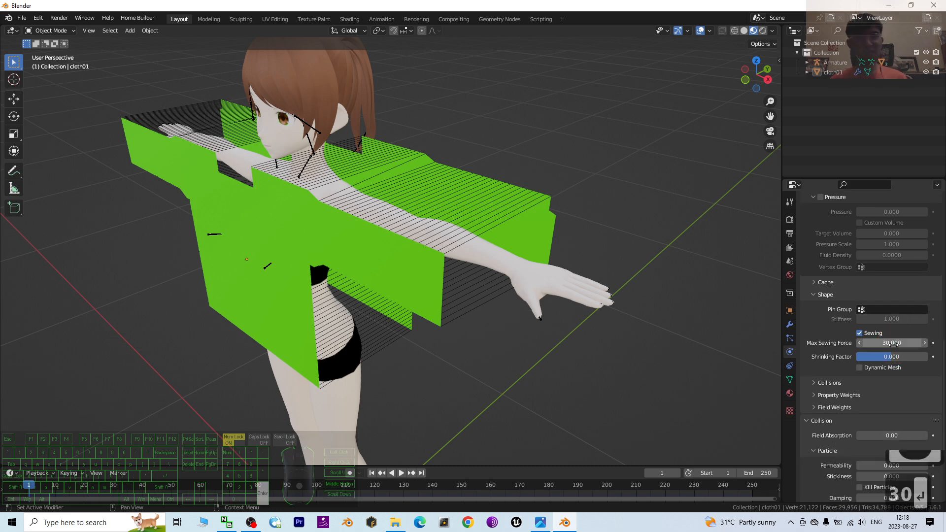
Run the cloth simulation to frame 7, inspect the sweater, and continue to frame 14 to examine the sleeves and seams.
click(402, 473)
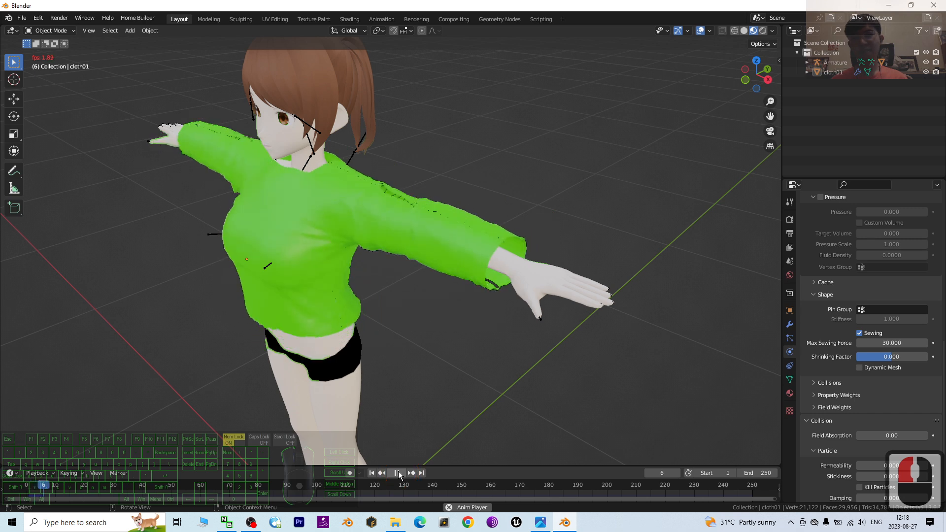
click(398, 473)
middle_drag(458, 354, 503, 331)
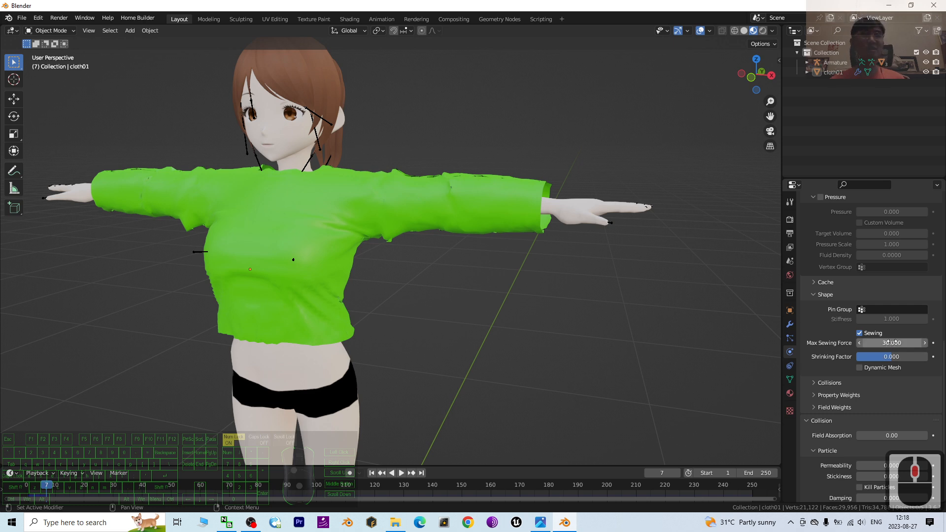
middle_drag(634, 276, 522, 316)
click(401, 473)
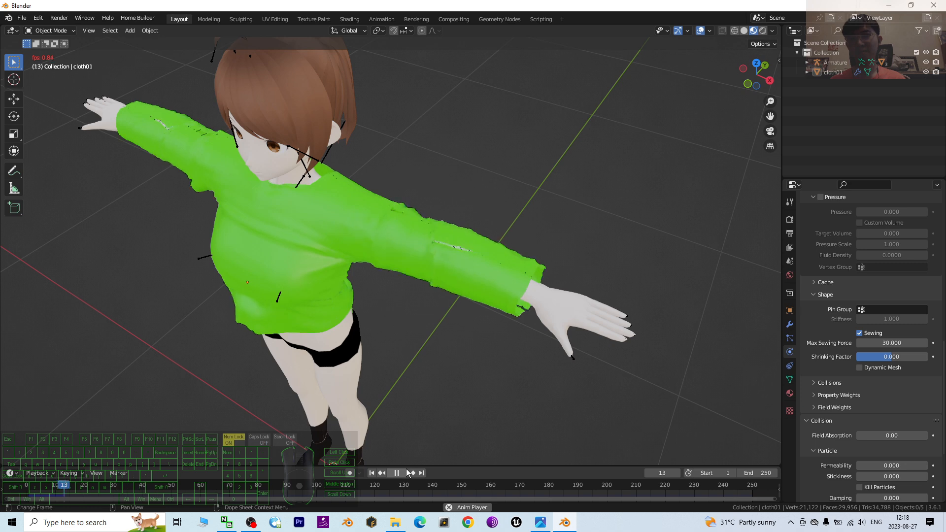
click(407, 473)
middle_drag(481, 363, 497, 348)
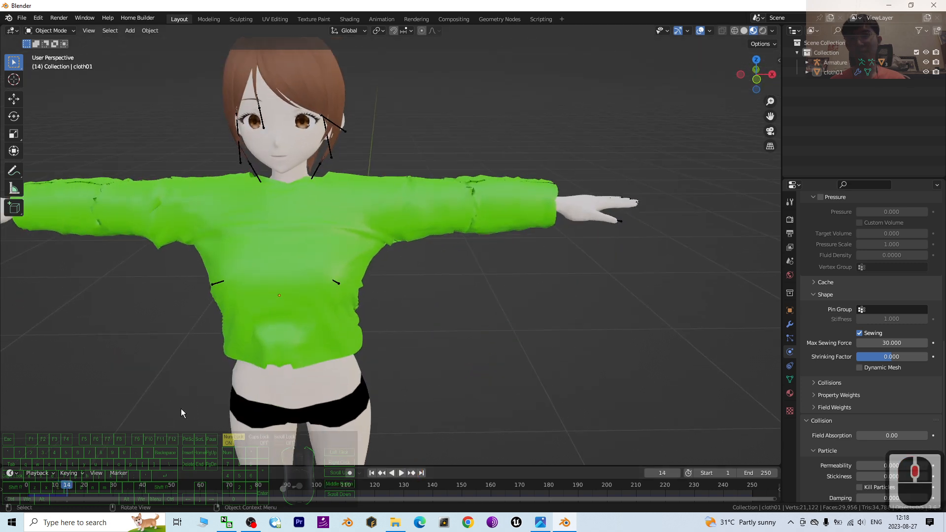
Go back to frame 5 and apply smooth shading to the sweater.
drag(69, 488, 43, 485)
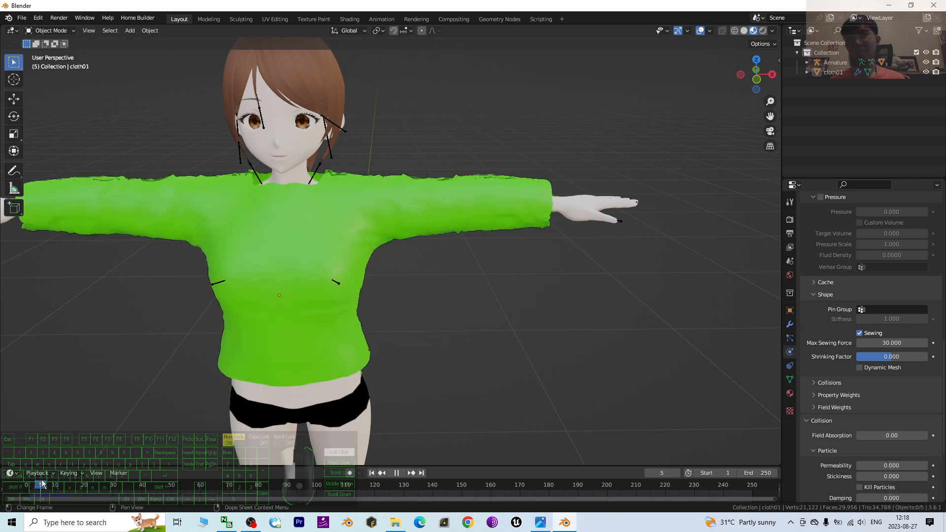
right_click(302, 221)
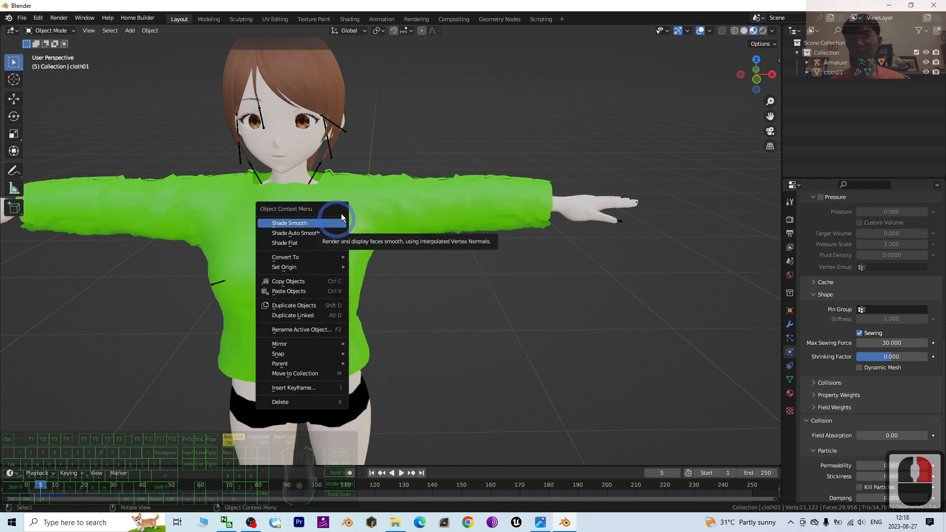
click(333, 221)
middle_drag(475, 289, 454, 216)
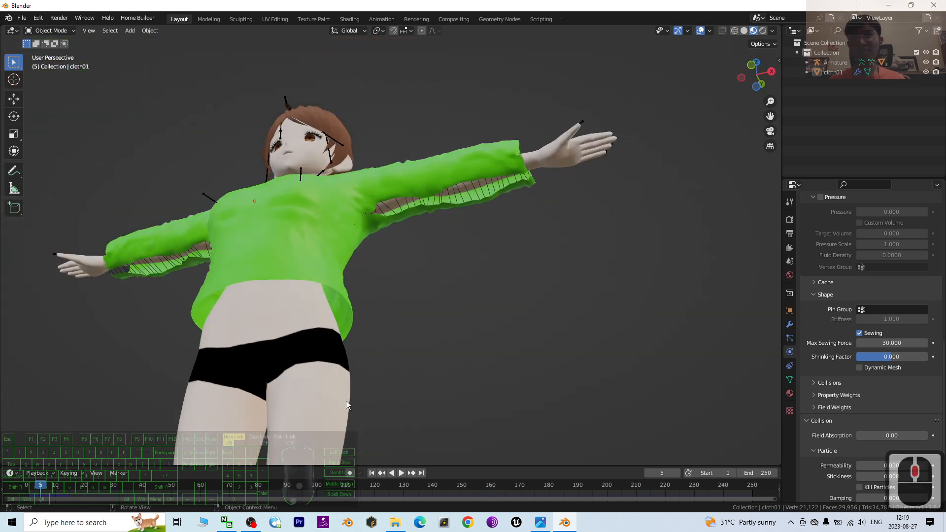
Play the simulation on to frame 26 and examine the underarm and sleeve seams from below and the side.
click(400, 473)
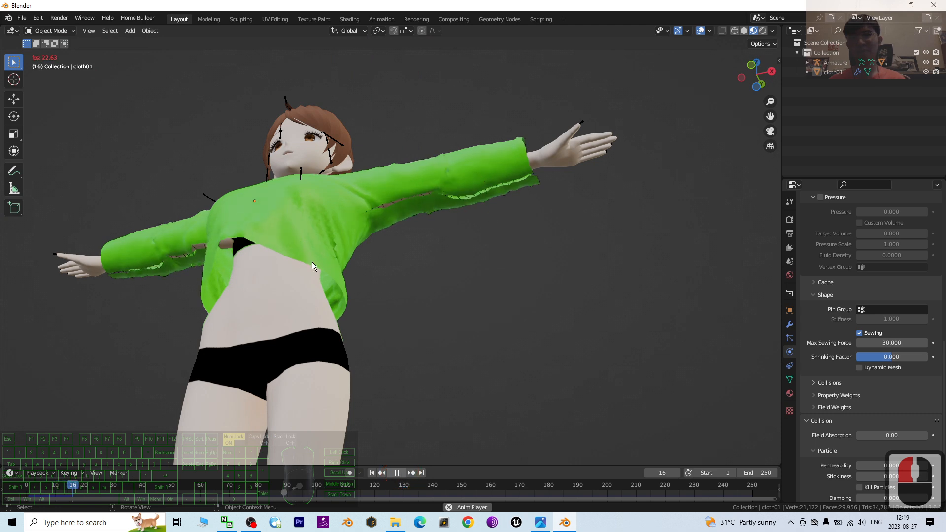
middle_drag(492, 210, 459, 220)
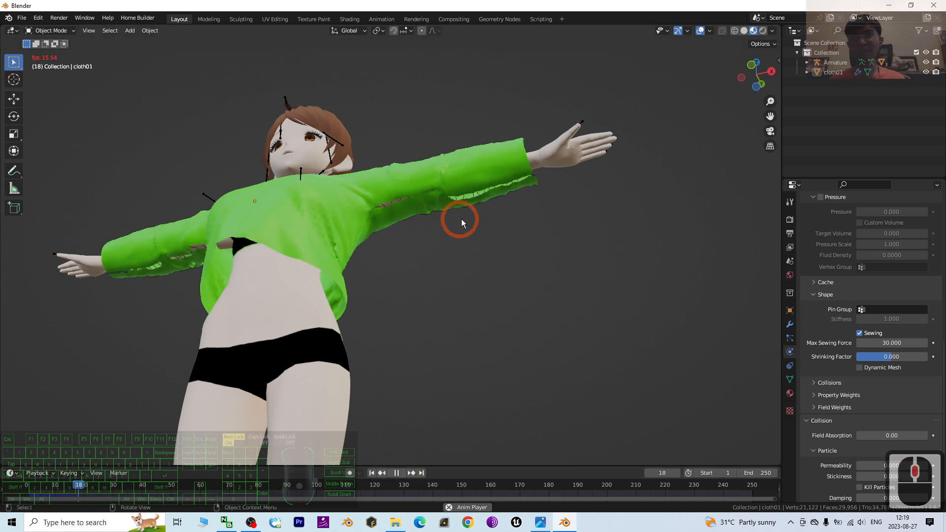
click(372, 472)
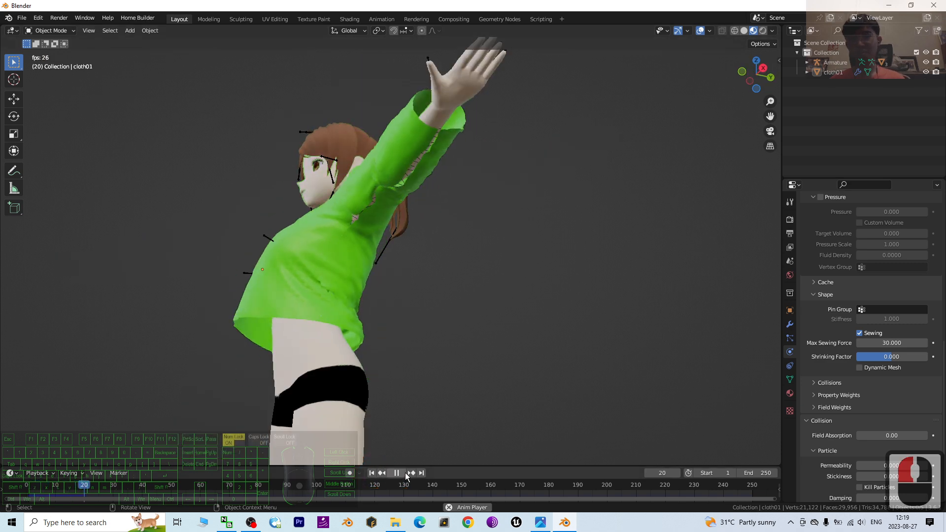
click(372, 472)
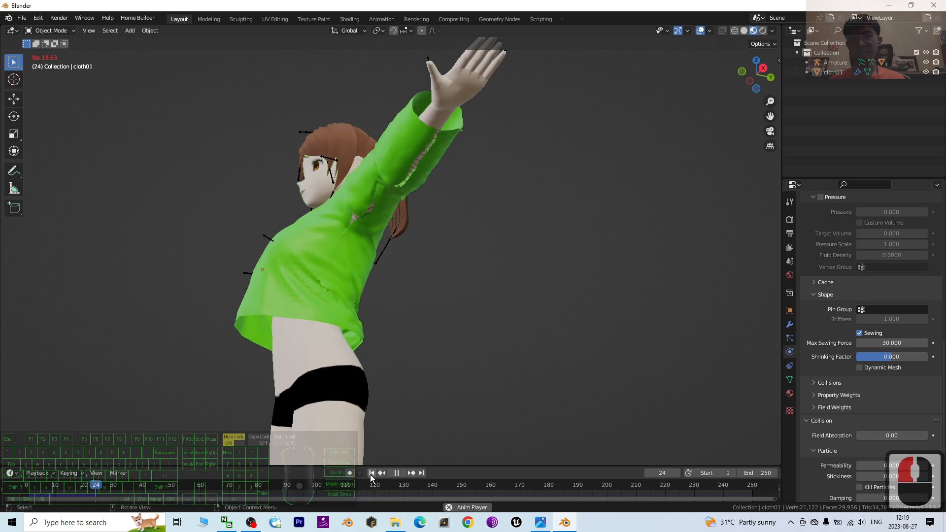
click(395, 473)
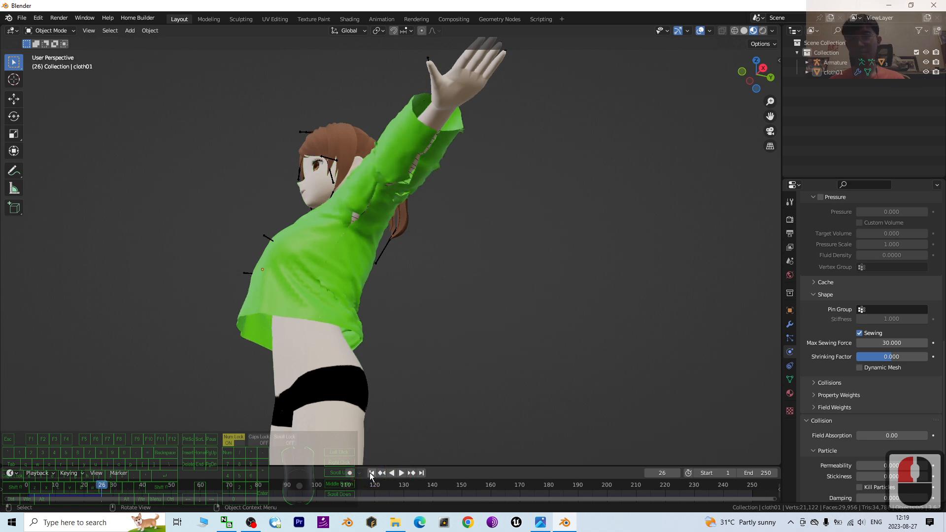
Return to frame 1 and set cloth01's maximum sewing force to 40.
click(372, 473)
click(891, 344)
text(40)
key(Return)
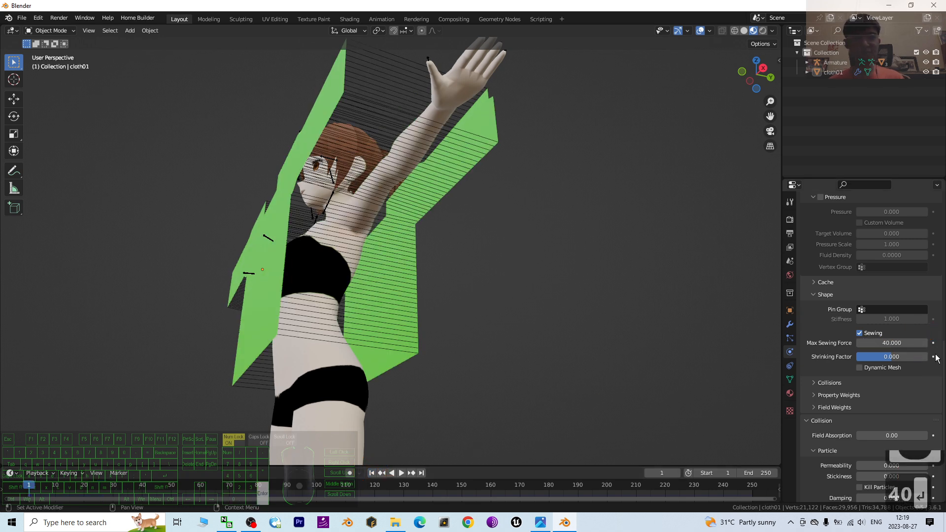
Run the simulation to frame 21, inspect the sleeves, and scrub back to frame 5.
click(401, 473)
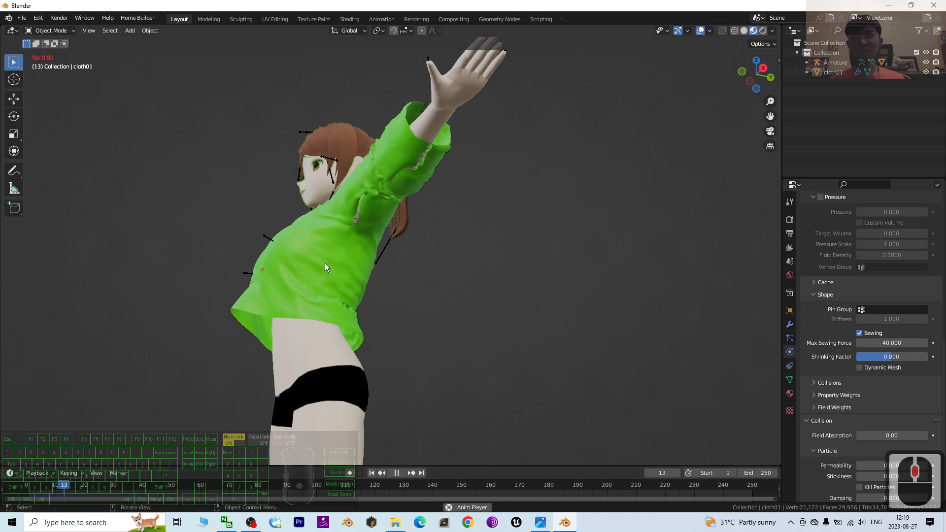
middle_drag(384, 284, 403, 474)
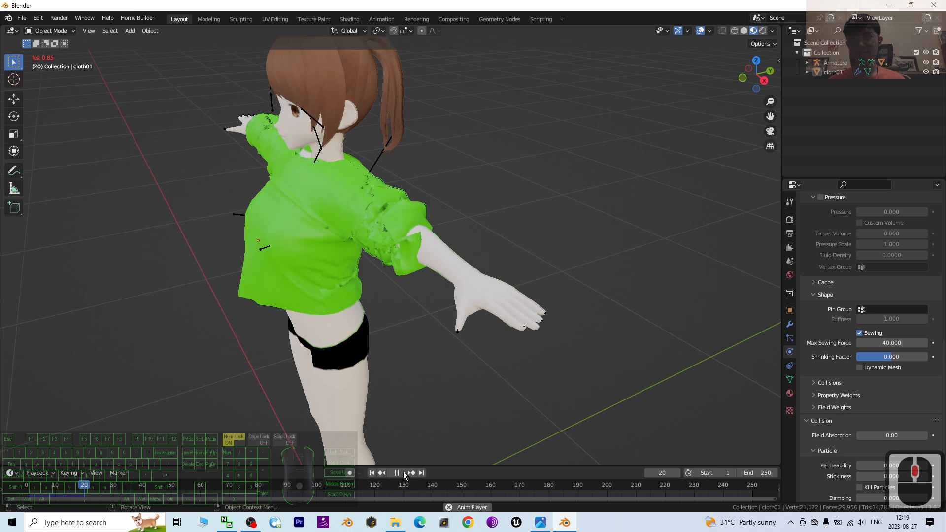
click(398, 473)
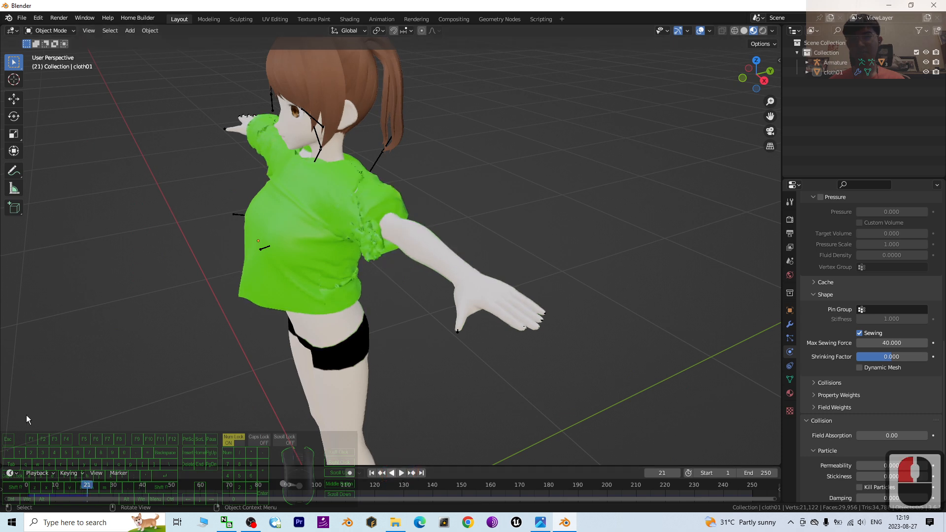
drag(86, 488, 58, 488)
drag(48, 487, 41, 483)
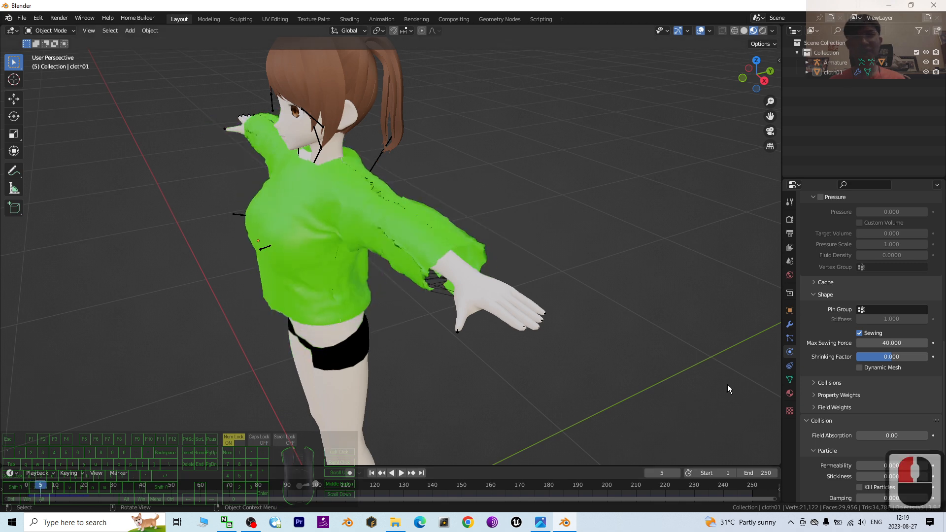
Set cloth01's maximum sewing force to 20 and return to frame 1.
click(887, 343)
text(20)
key(Return)
click(372, 473)
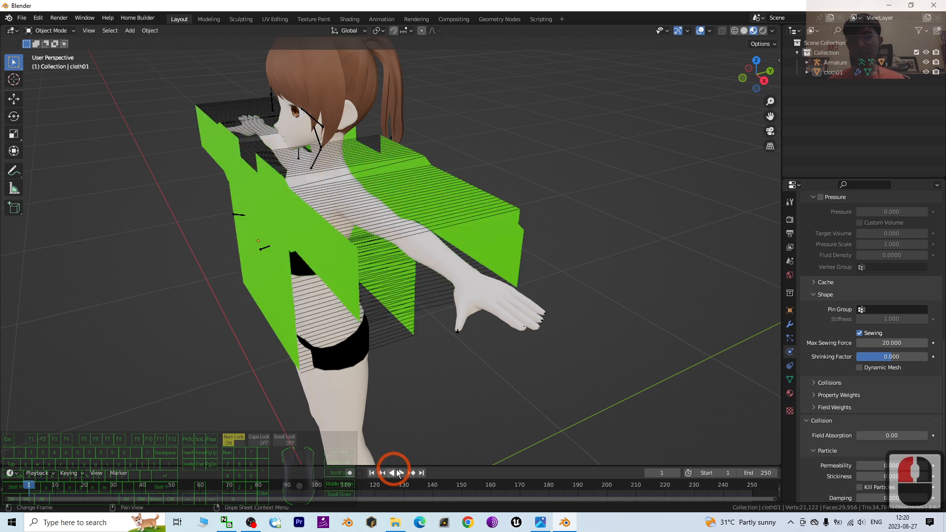
Run the simulation to about frame 9 to check the sleeve seams and return to frame 1.
click(401, 473)
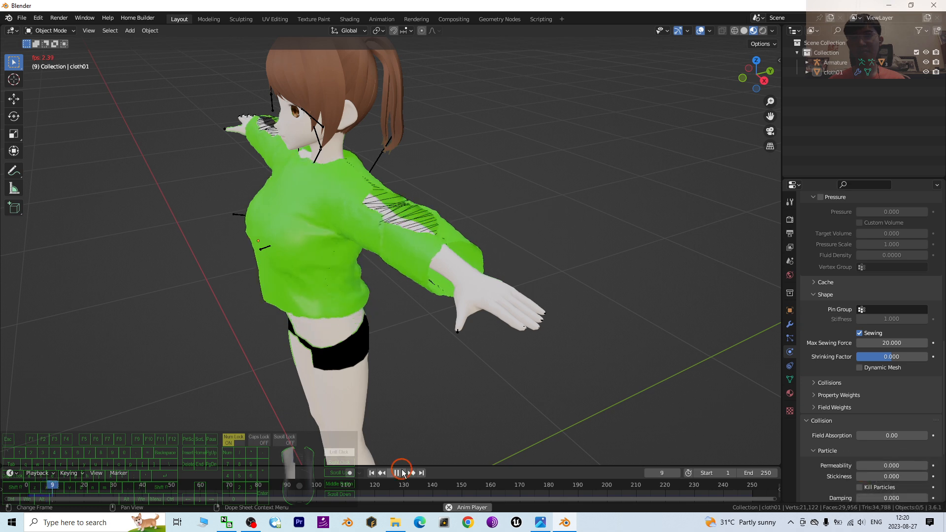
click(758, 354)
key(space)
click(381, 473)
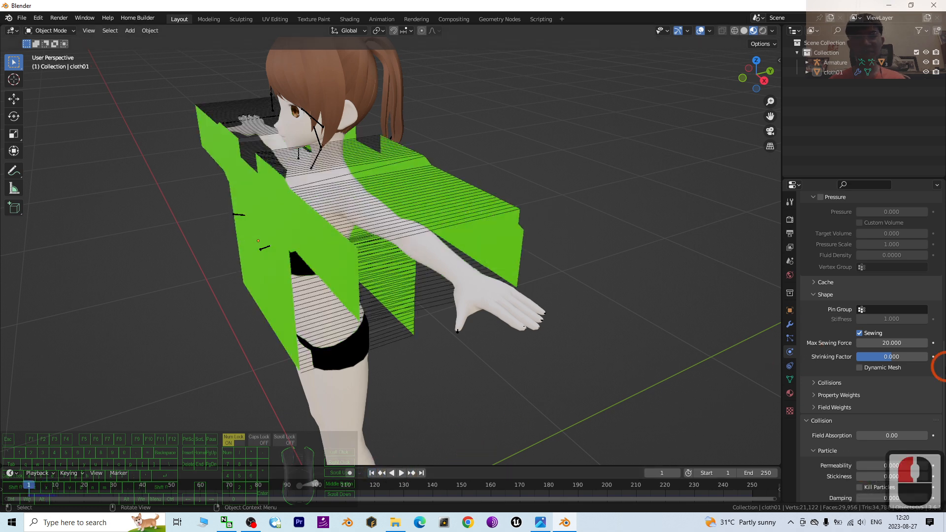
Set cloth01's maximum sewing force to 30.
click(894, 342)
text(30)
key(Return)
Run the simulation from frame 1, stop it at frame 7, and inspect the sweater from the front and below.
middle_drag(320, 294, 375, 303)
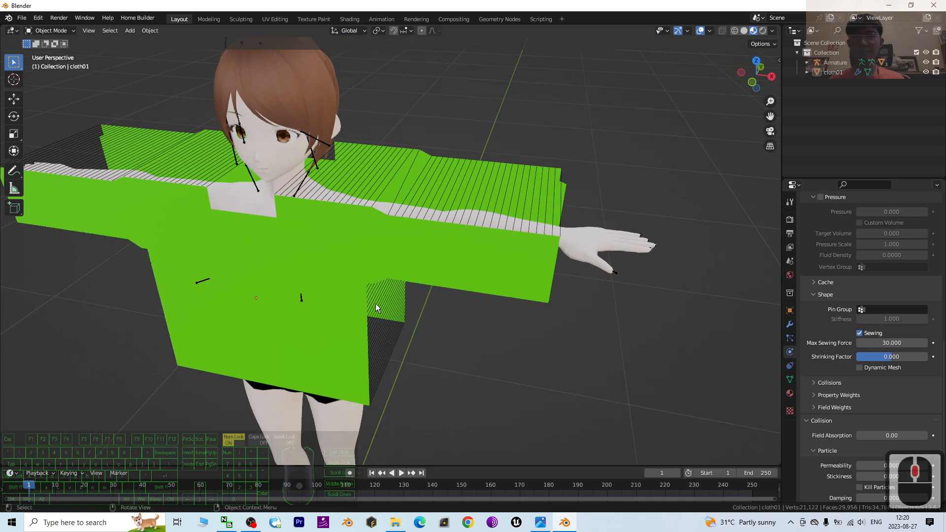
click(402, 473)
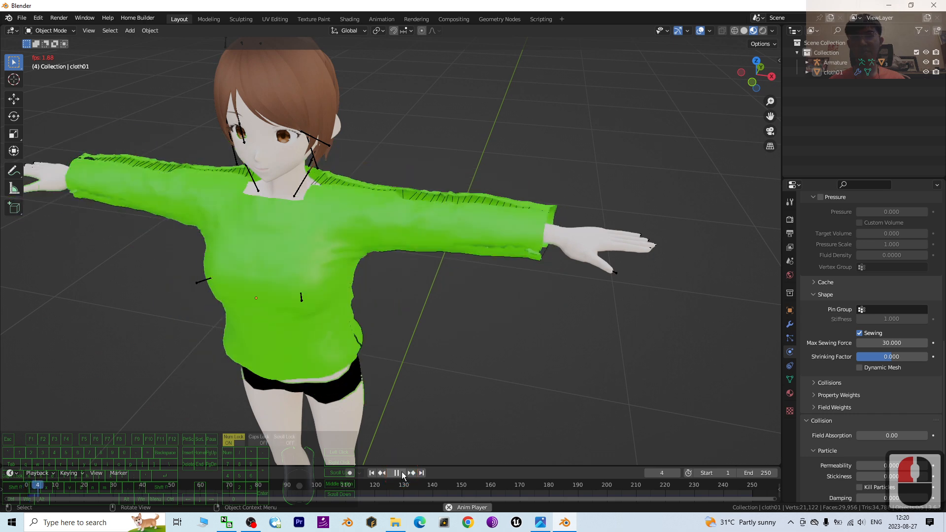
click(402, 473)
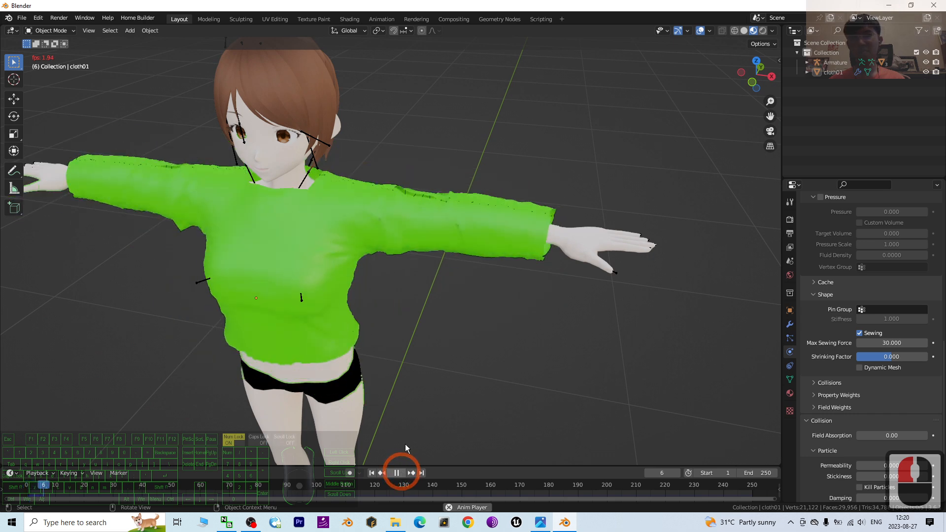
middle_drag(462, 263, 395, 217)
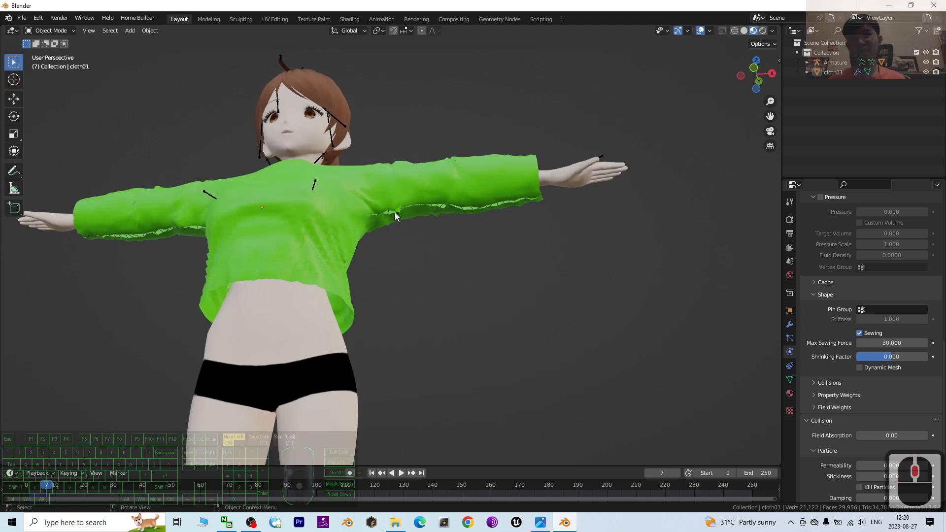
middle_drag(497, 216, 485, 246)
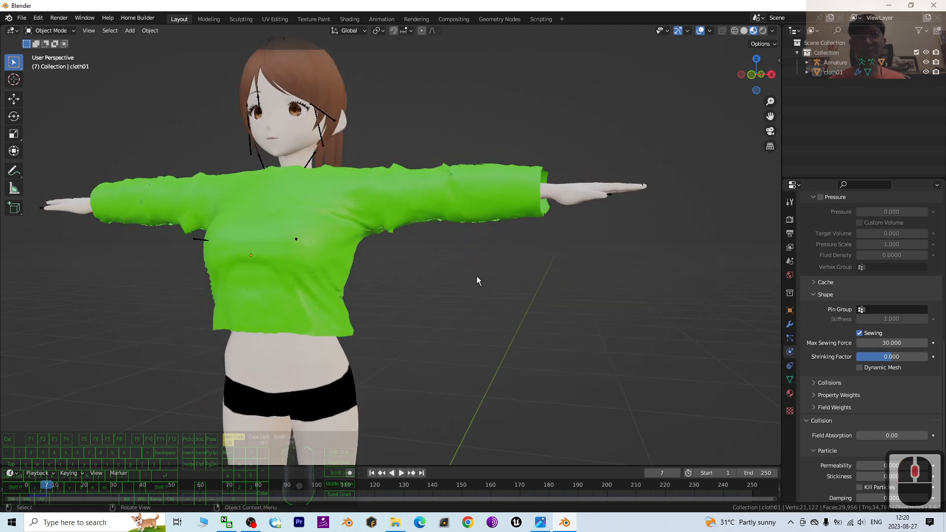
Apply cloth01's Mirror, Collision and Cloth modifiers at frame 7.
click(789, 325)
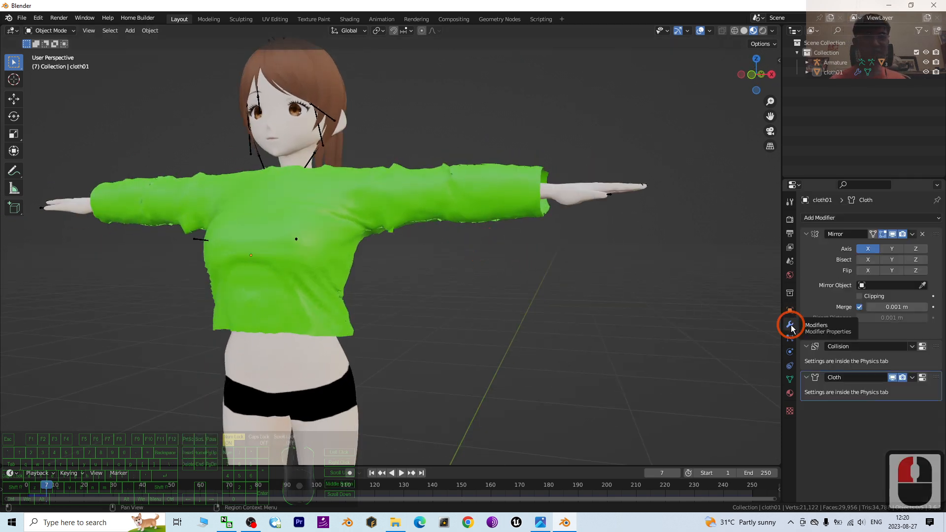
click(912, 235)
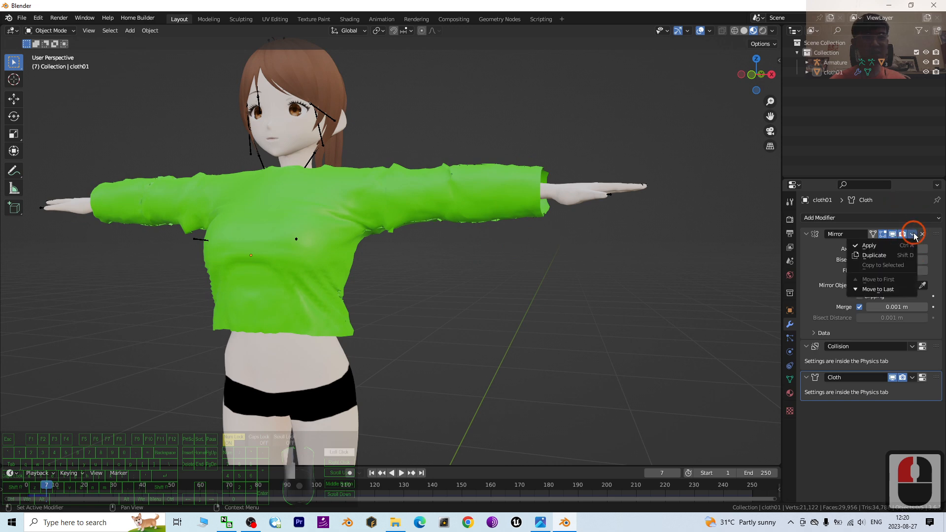
click(888, 246)
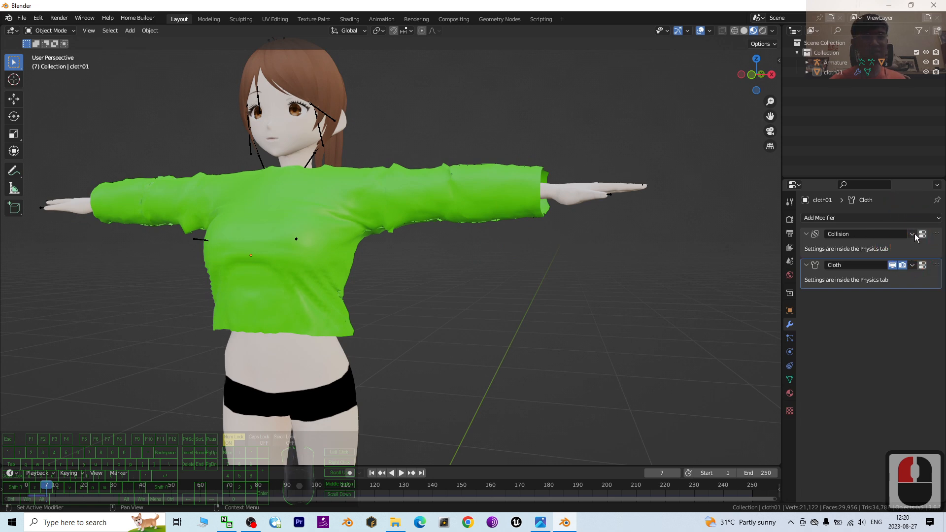
click(912, 235)
click(906, 247)
click(912, 235)
click(905, 247)
Select the sweater, return the timeline to frame 1, and inspect its applied shape.
click(397, 197)
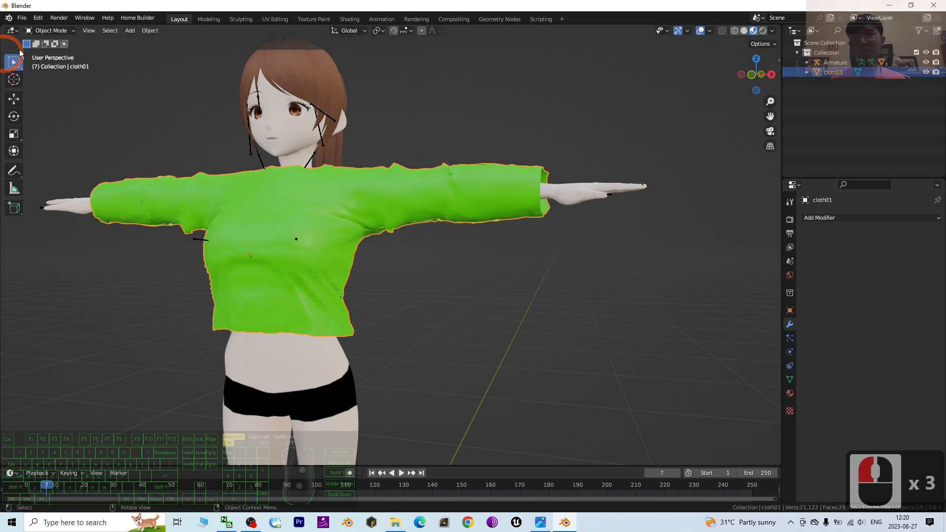
middle_drag(382, 238, 363, 320)
click(372, 473)
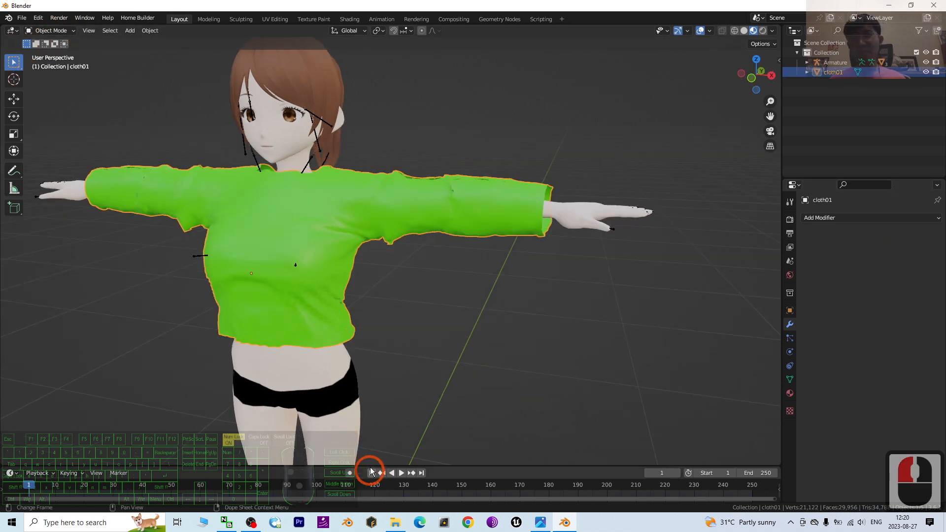
middle_drag(491, 198, 104, 56)
Enter Edit Mode on cloth01 and examine the open seam along the top of the sleeve up close.
click(53, 31)
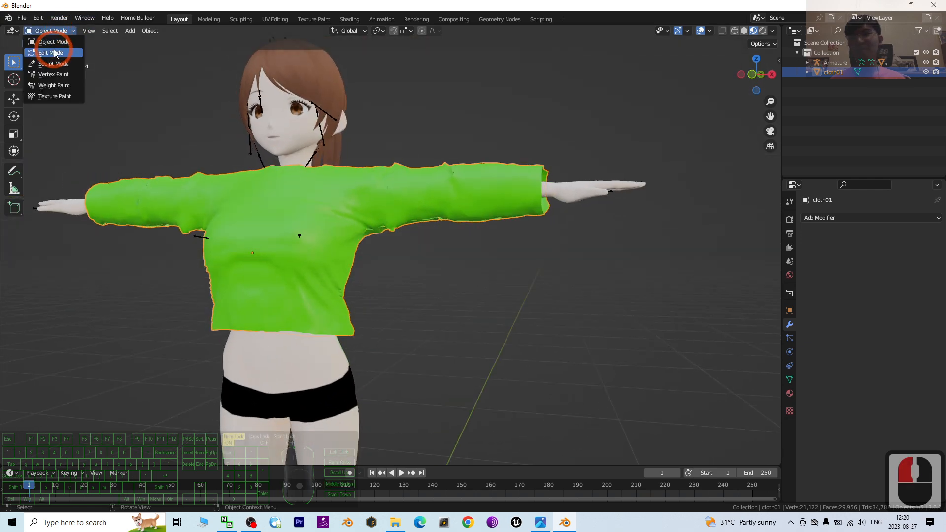
click(49, 46)
mouse_move(376, 212)
middle_down()
mouse_move(327, 276)
mouse_move(367, 206)
middle_up()
scroll(368, 206, up, 6)
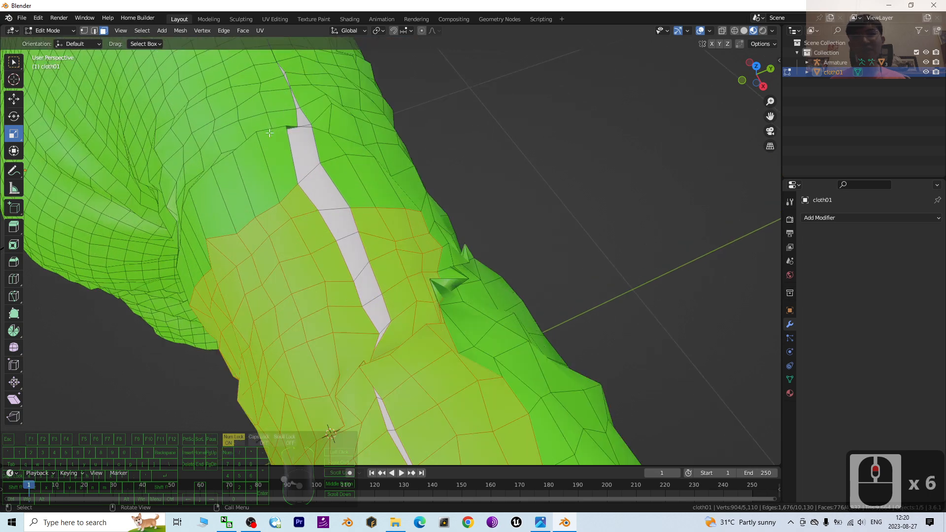
scroll(367, 206, down, 3)
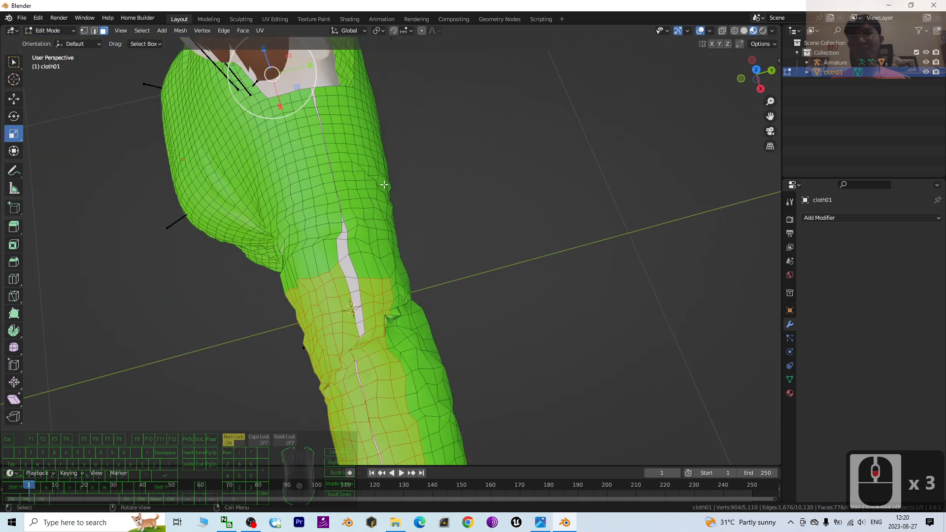
Clear the sleeve face selection and switch cloth01's Edit Mode to edge selection.
scroll(369, 143, up, 2)
scroll(414, 148, down, 2)
click(320, 100)
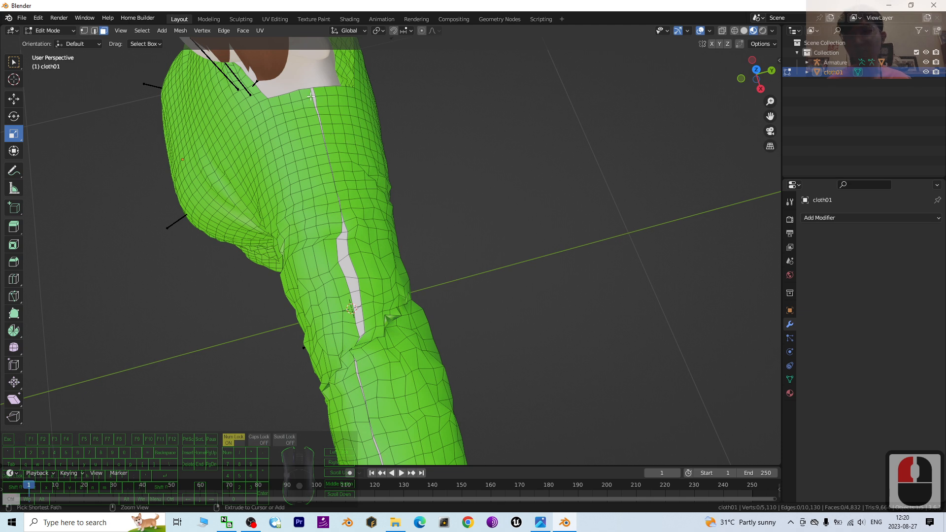
ctrl+click(325, 103)
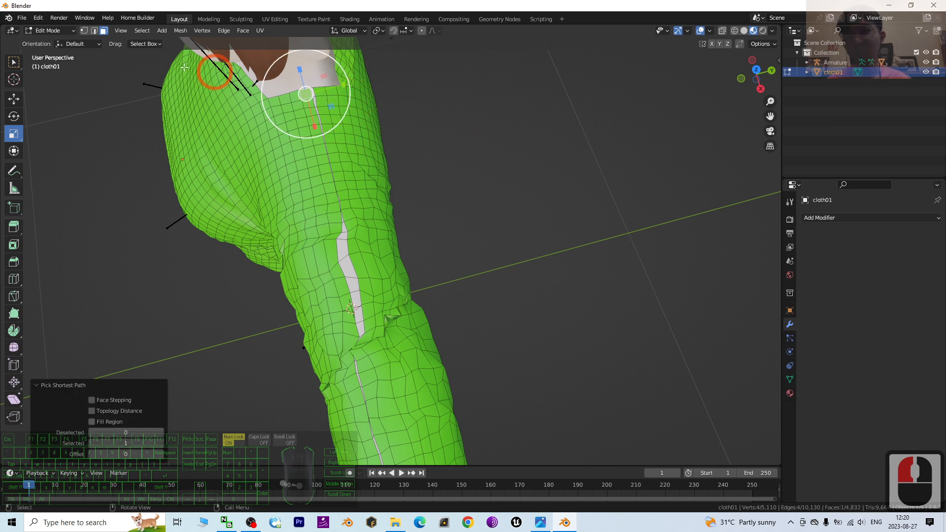
middle_drag(249, 84, 138, 51)
click(95, 31)
click(433, 143)
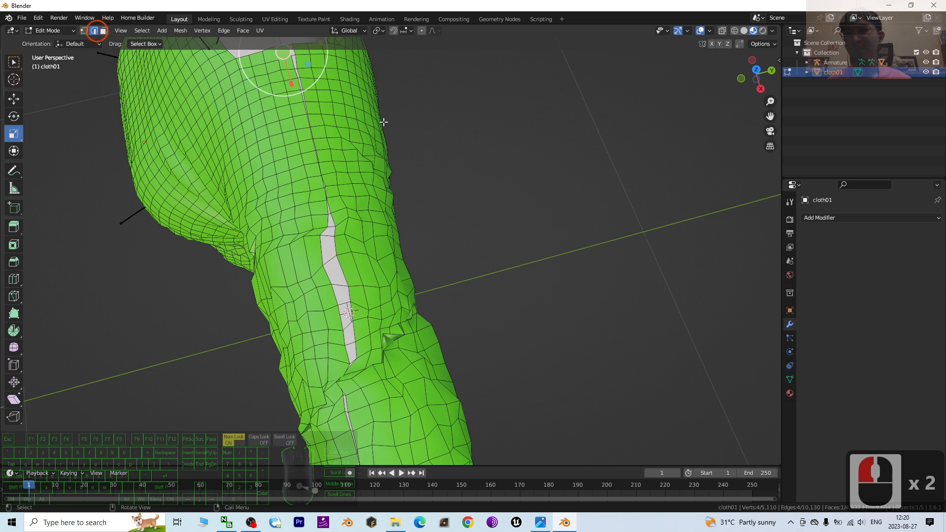
Try to select the whole top sleeve seam as one shortest path from the collar towards the cuff.
click(296, 58)
click(292, 55)
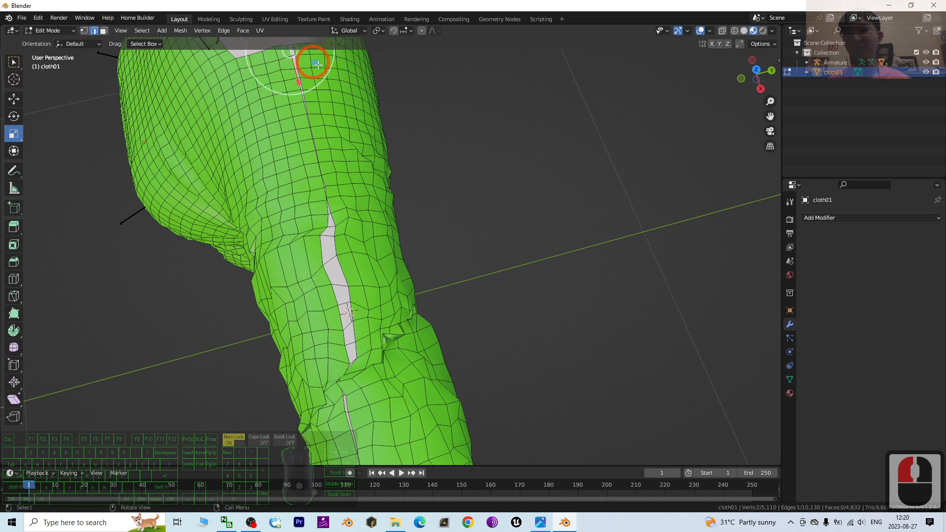
middle_drag(291, 55, 365, 152)
scroll(352, 240, down, 2)
middle_drag(392, 315, 431, 266)
shift+middle_drag(457, 345, 455, 270)
scroll(455, 270, up, 3)
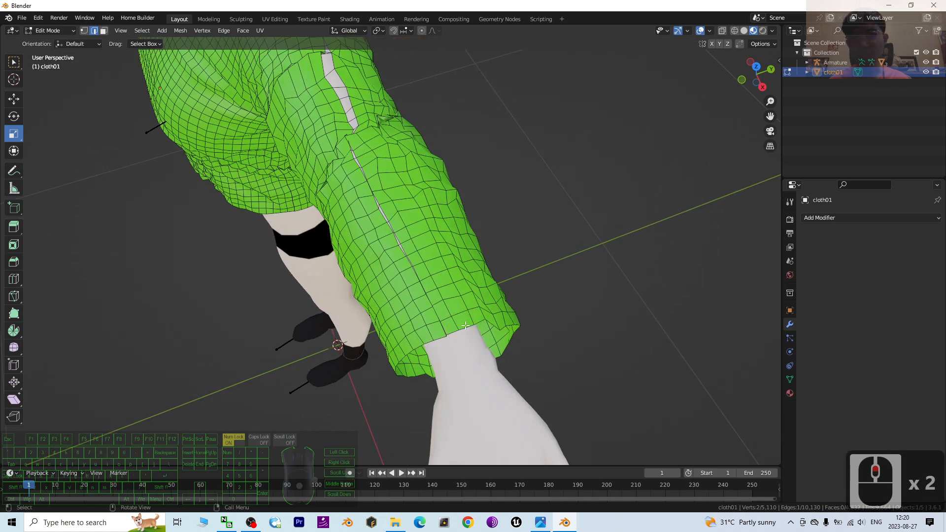
ctrl+click(424, 284)
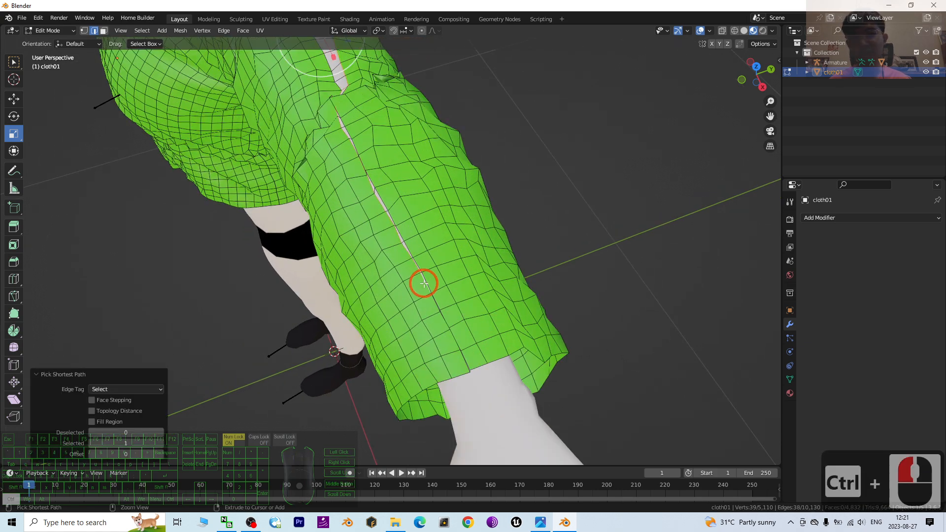
scroll(433, 211, down, 3)
middle_drag(426, 133, 429, 169)
scroll(428, 169, up, 4)
shift+middle_drag(439, 117, 481, 296)
shift+middle_drag(373, 129, 395, 207)
click(448, 111)
Select the edges along both sides of the seam gap at the collar and fill it with New Face from Edges.
shift+middle_drag(383, 125, 389, 171)
scroll(389, 171, up, 3)
scroll(354, 143, down, 2)
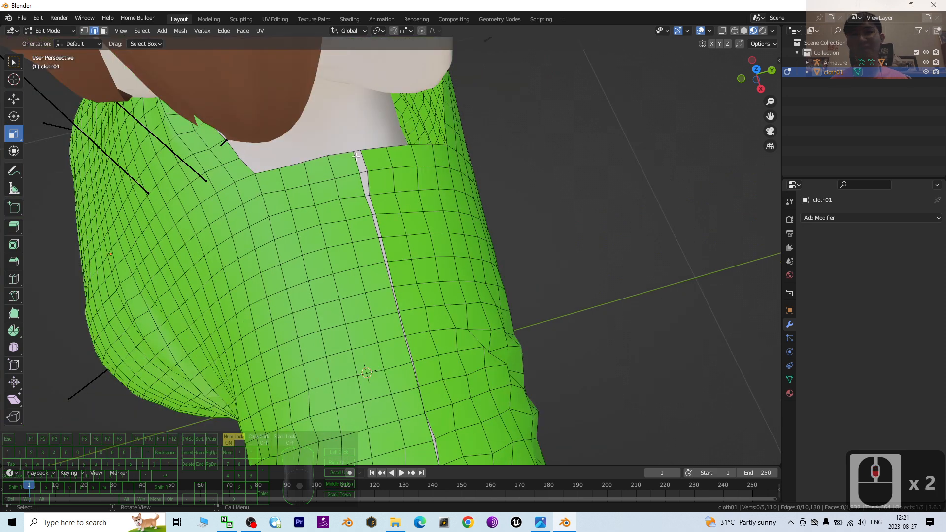
click(355, 159)
ctrl+click(383, 268)
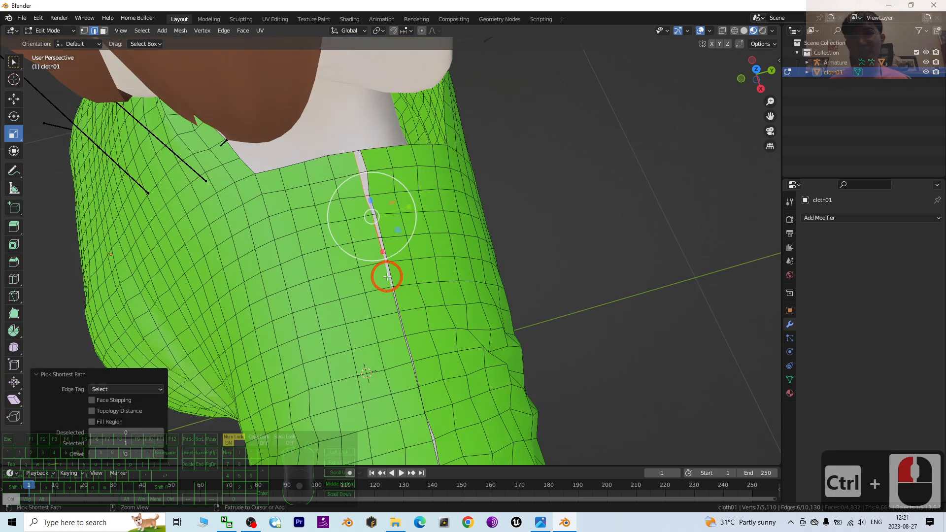
shift+click(363, 157)
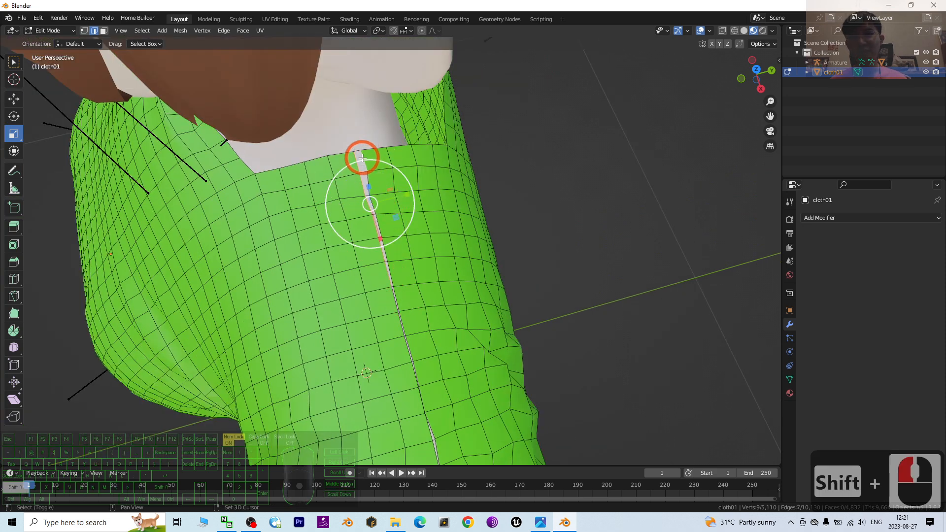
ctrl+click(387, 261)
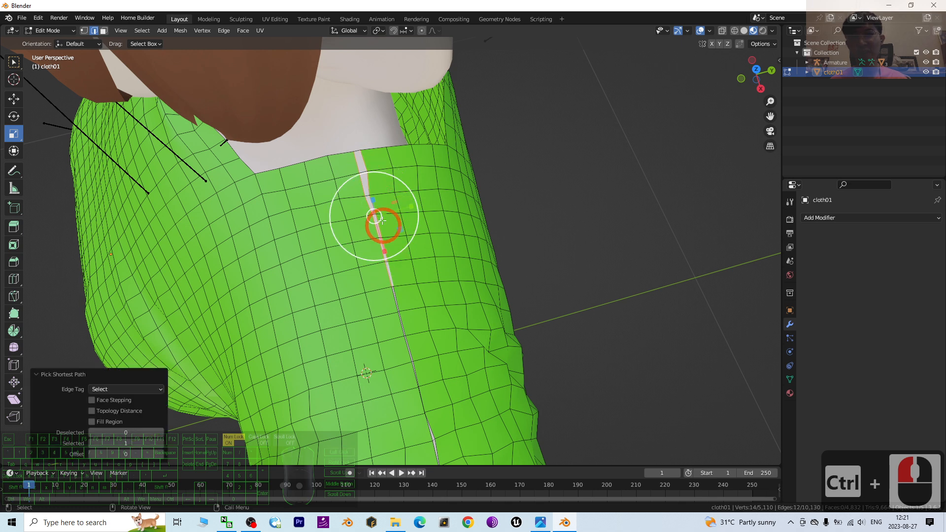
right_click(370, 189)
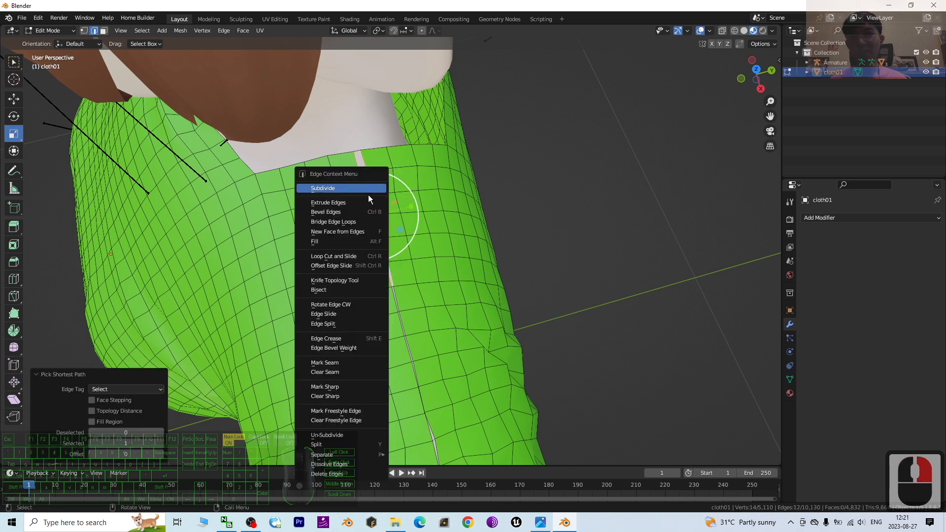
click(344, 235)
Select both sides of the wide seam gap on top of the upper sleeve and fill it with New Face from Edges.
middle_drag(407, 194, 448, 123)
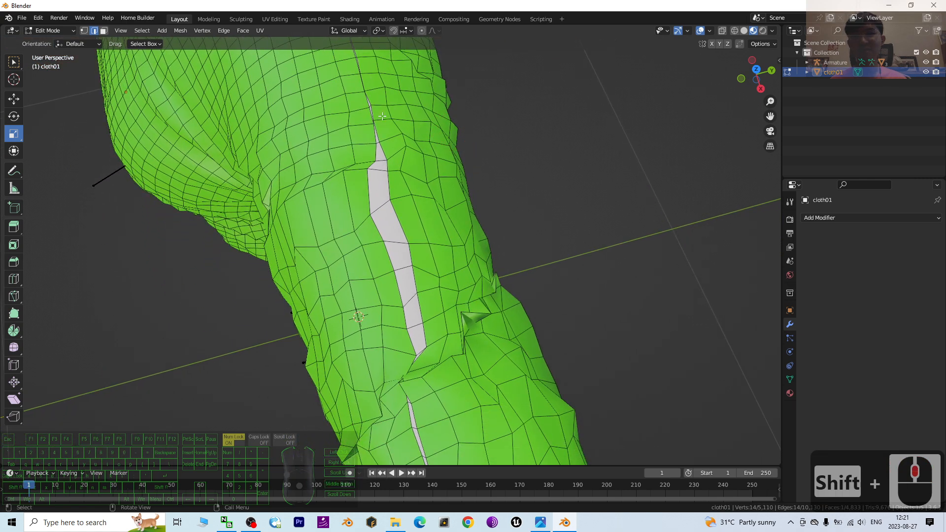
click(376, 140)
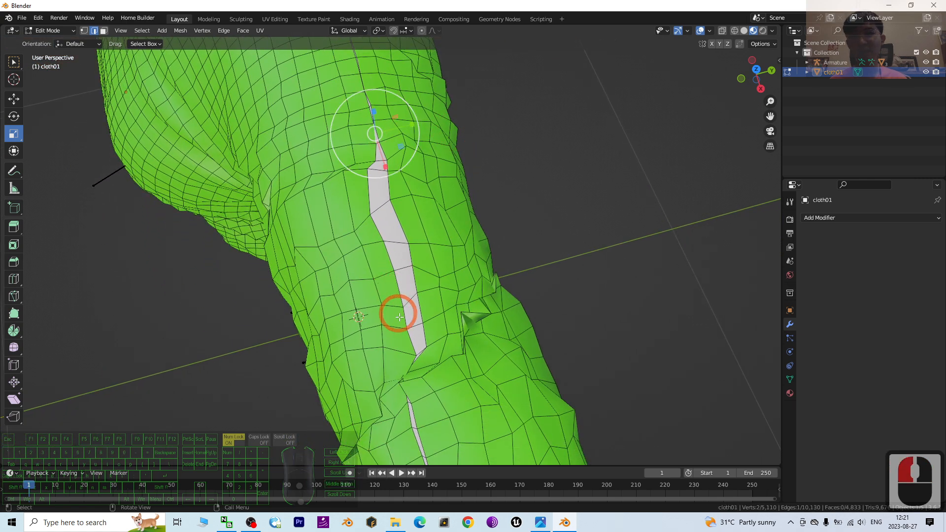
ctrl+click(410, 341)
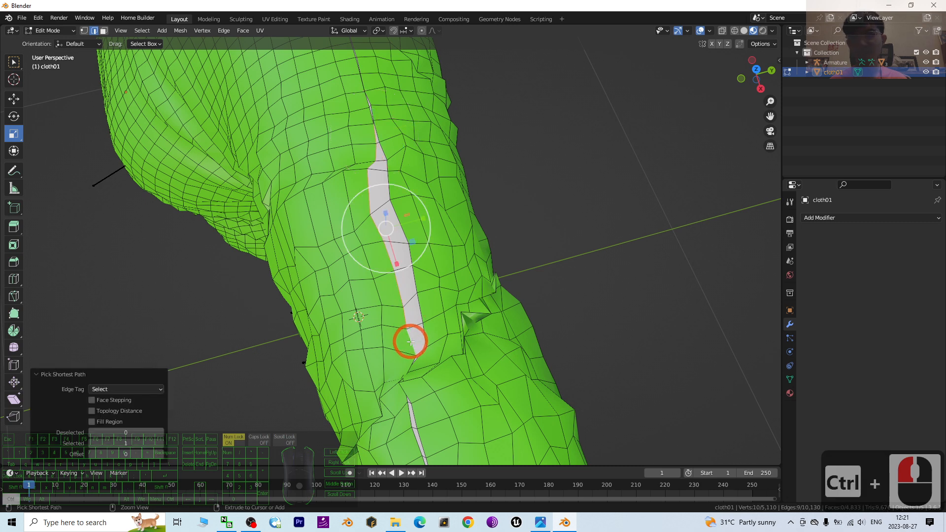
shift+click(377, 131)
shift+click(414, 335)
ctrl+click(425, 318)
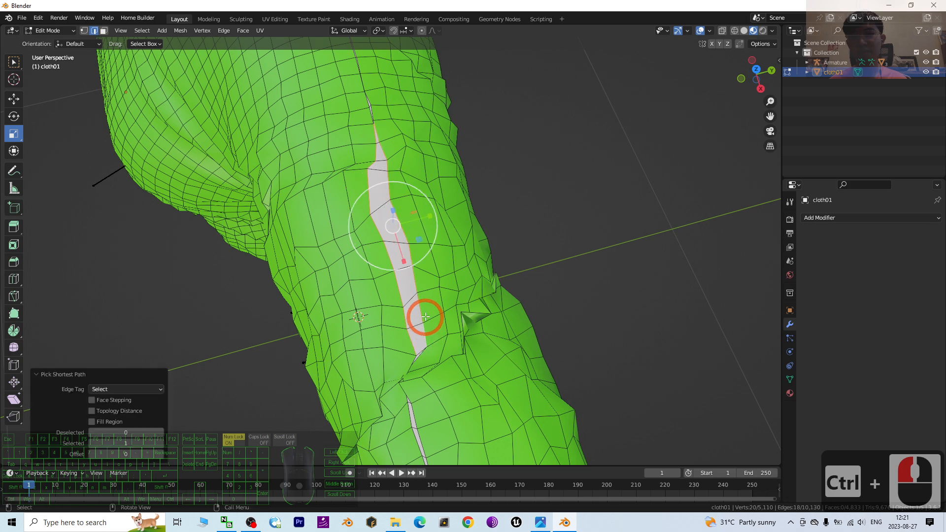
right_click(423, 315)
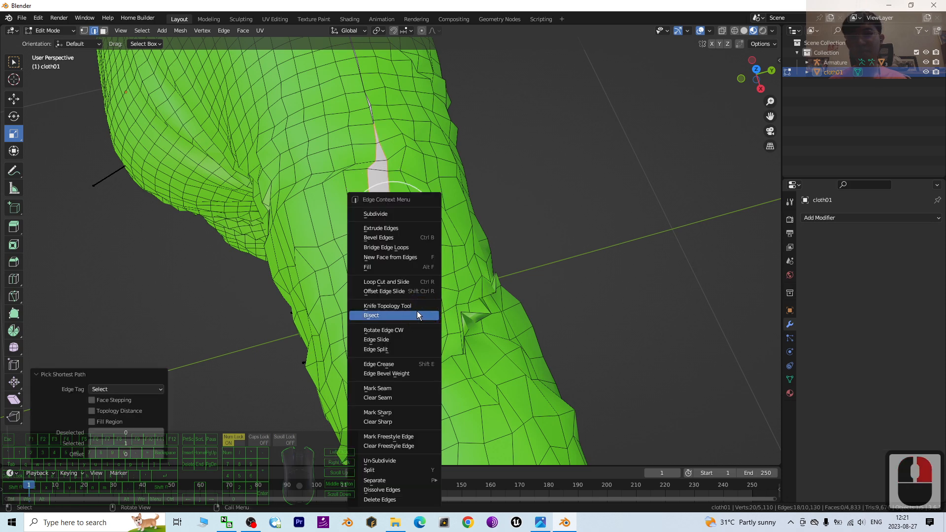
click(398, 257)
Try to select the boundary edges of the open seam gap under the arm near the armpit.
scroll(398, 257, down, 5)
middle_drag(454, 350, 534, 291)
middle_drag(579, 271, 410, 145)
scroll(414, 148, up, 3)
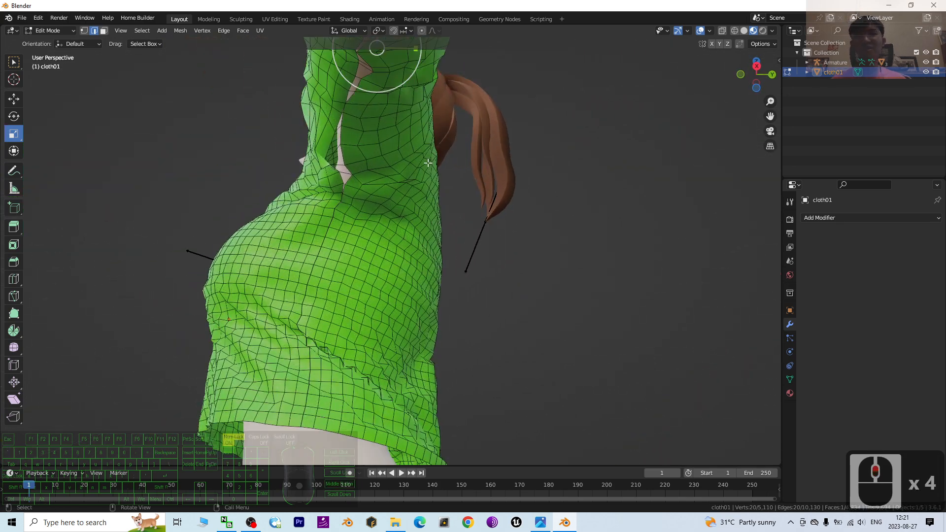
shift+middle_drag(440, 205, 445, 312)
middle_drag(445, 311, 455, 310)
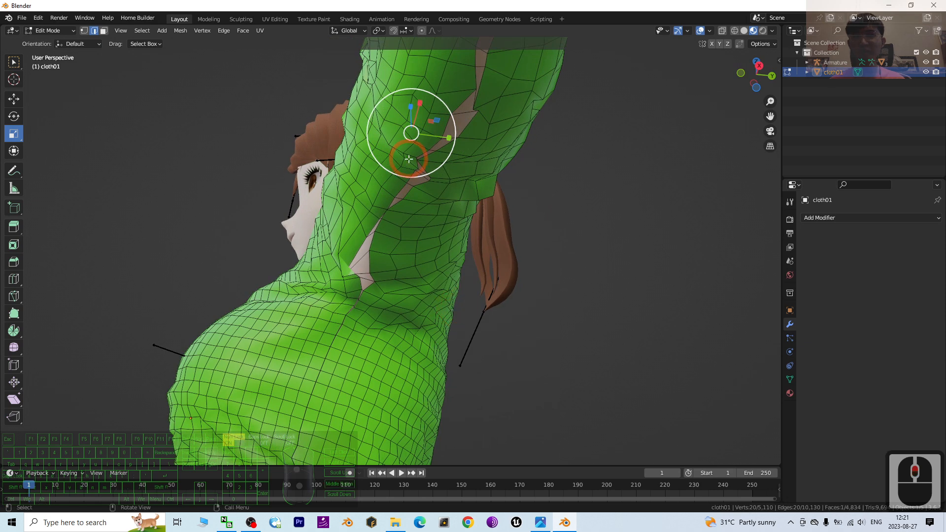
scroll(397, 236, up, 4)
click(368, 193)
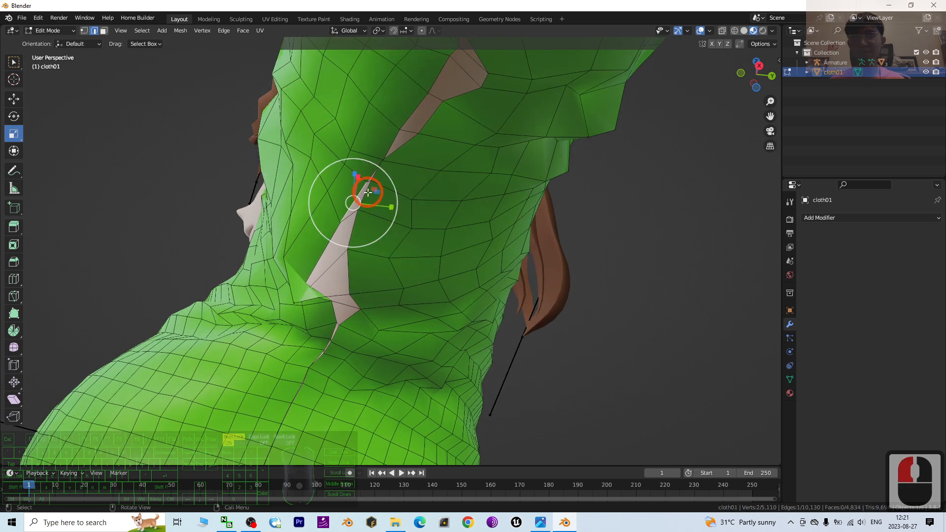
ctrl+click(334, 314)
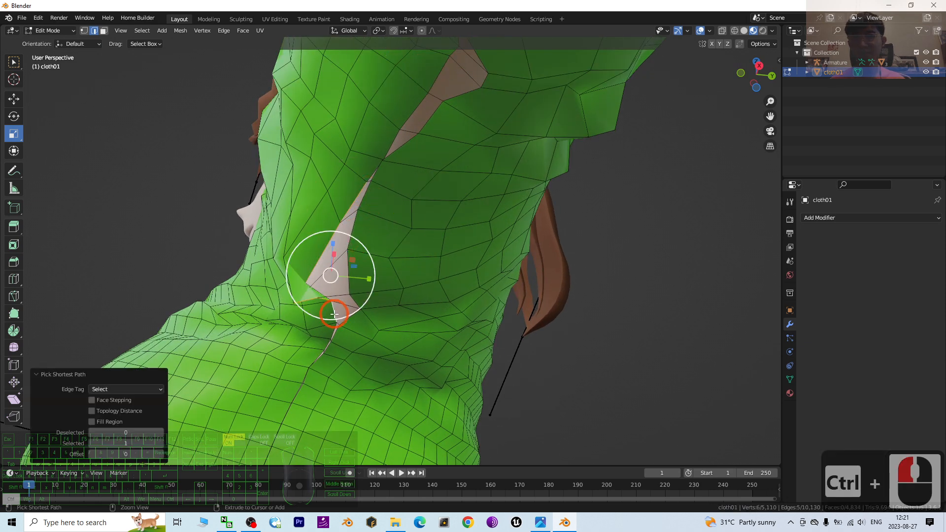
click(396, 243)
click(349, 212)
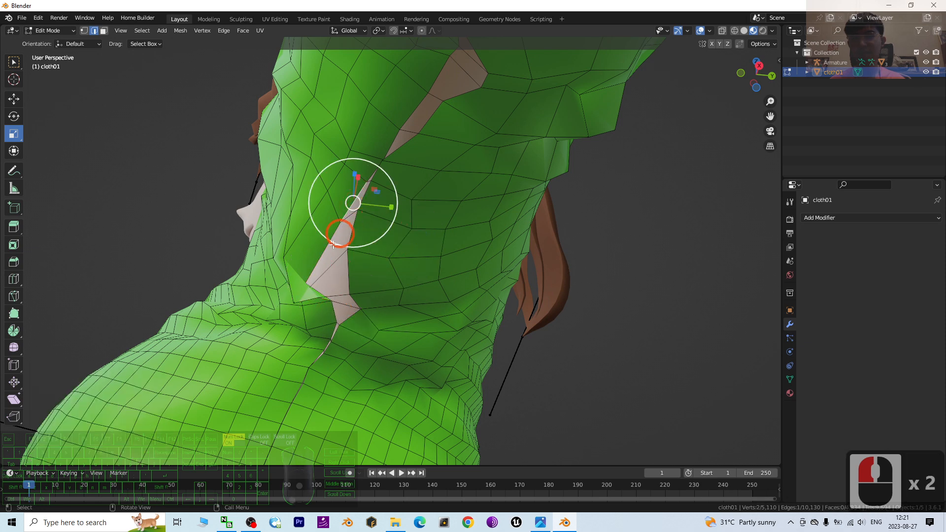
shift+click(315, 269)
click(404, 208)
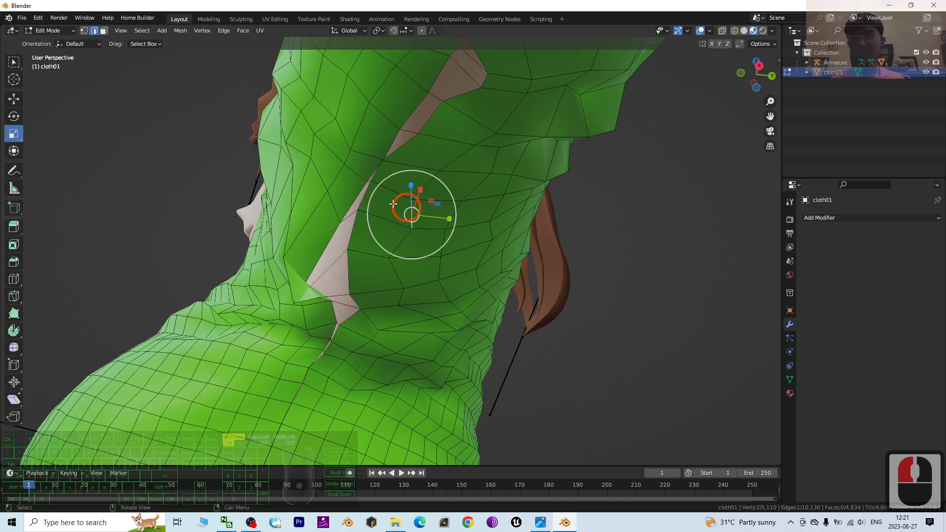
Select edges on both sides of the armpit gap, fill them with New Face from Edges twice, and clear the selection.
click(346, 209)
ctrl+click(316, 266)
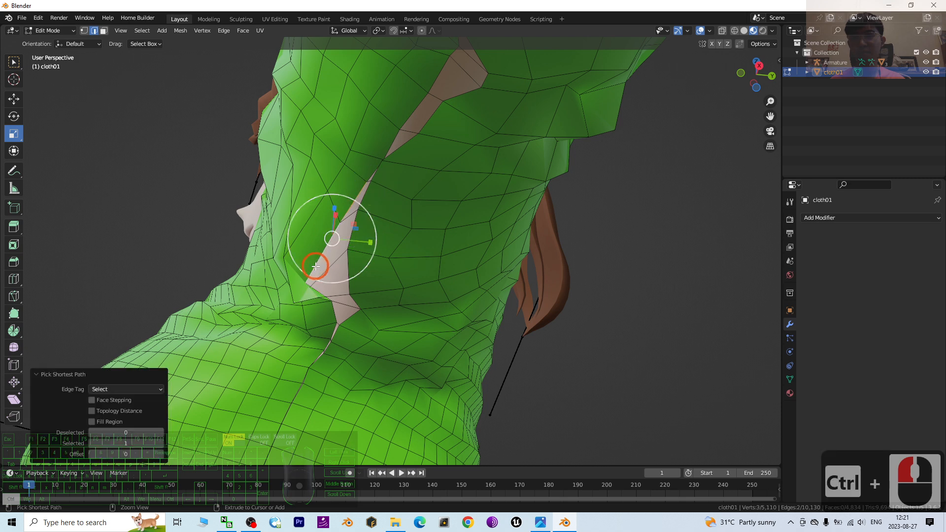
shift+click(367, 187)
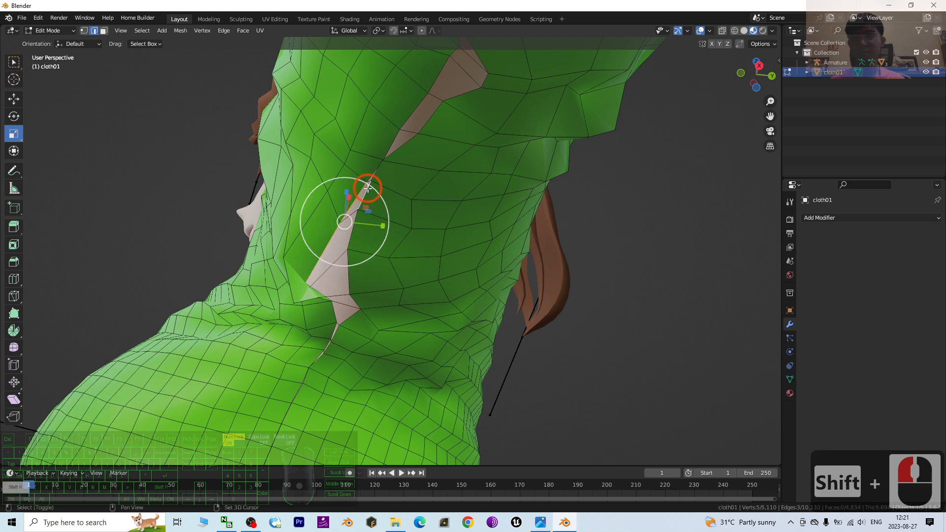
ctrl+click(349, 244)
right_click(347, 240)
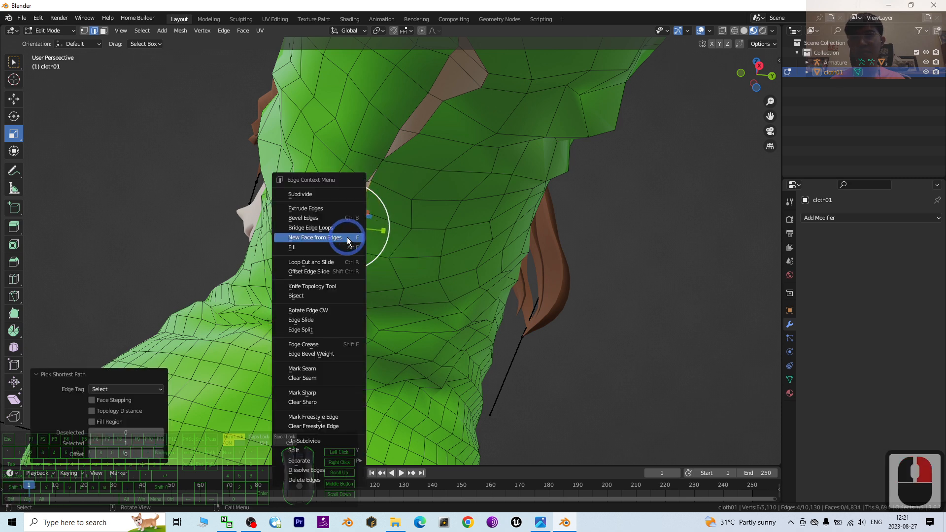
click(348, 241)
middle_drag(386, 217, 334, 228)
right_click(331, 232)
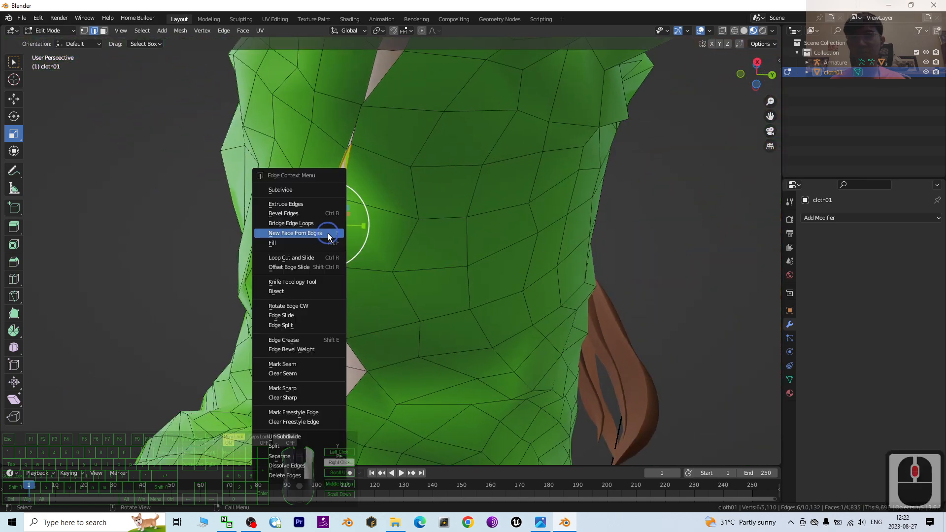
click(329, 233)
click(401, 255)
Select the edge paths along both sides of the underside sleeve gap, starting at the cuff opening.
scroll(400, 250, down, 2)
middle_drag(401, 250, 527, 353)
scroll(422, 305, down, 1)
middle_drag(527, 352, 471, 242)
shift+middle_drag(464, 207, 466, 340)
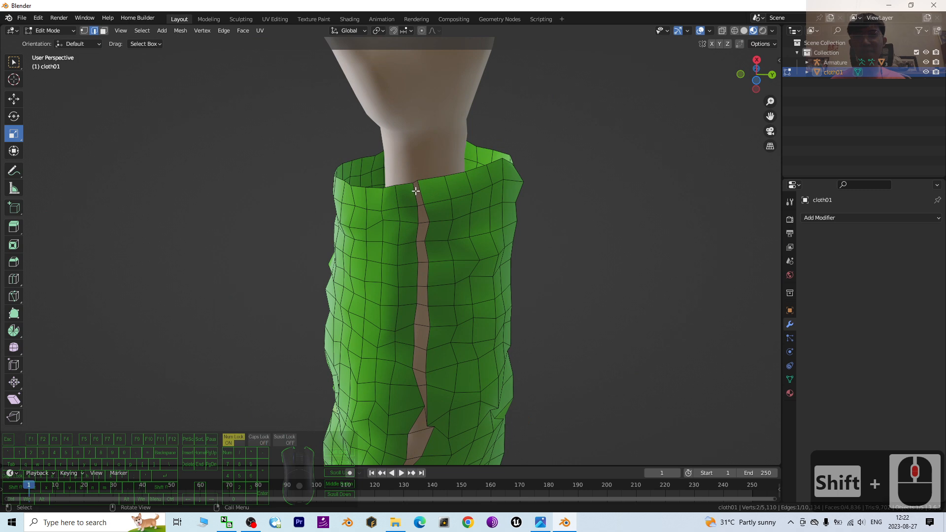
click(415, 191)
ctrl+click(419, 396)
ctrl+click(421, 202)
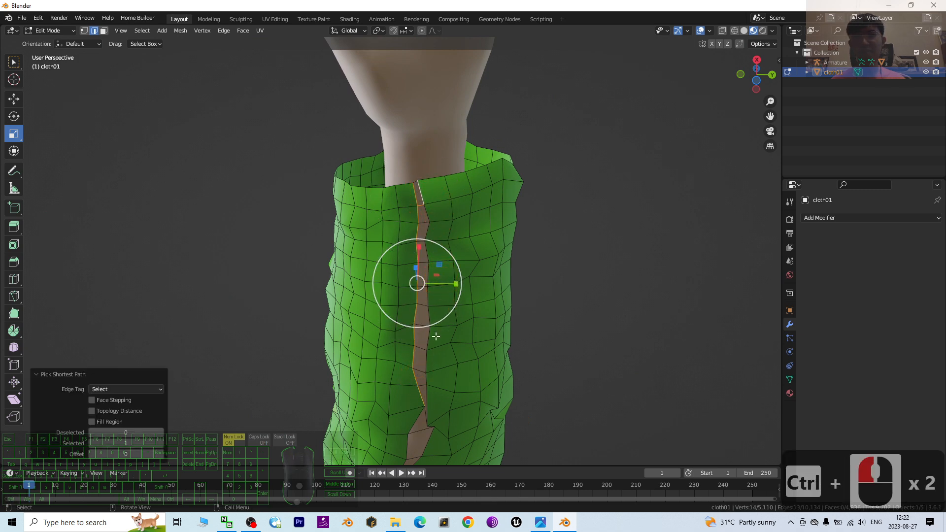
ctrl+click(423, 393)
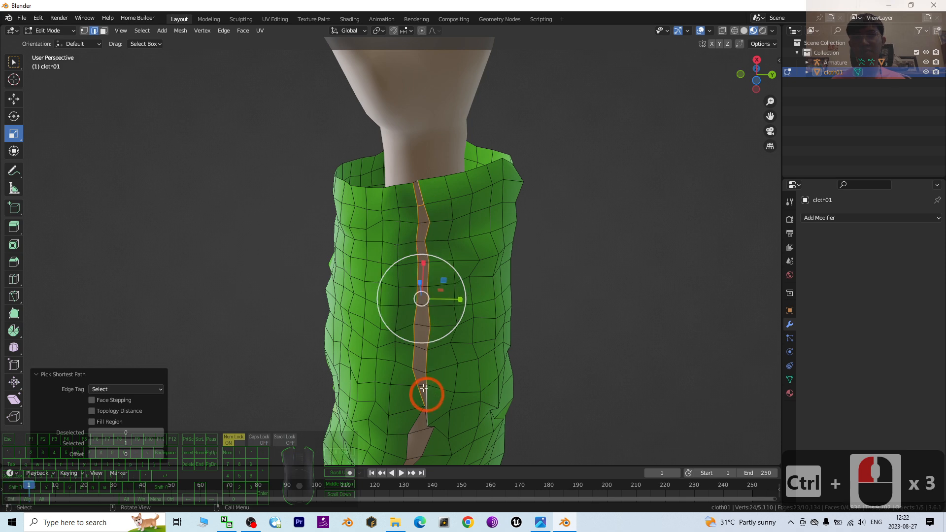
right_click(419, 378)
click(419, 376)
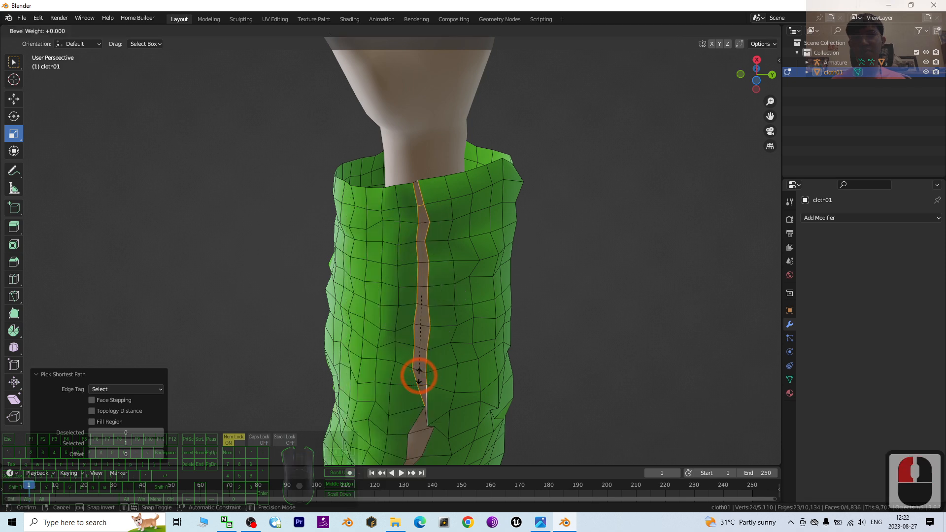
key(ctrl+z)
key(Escape)
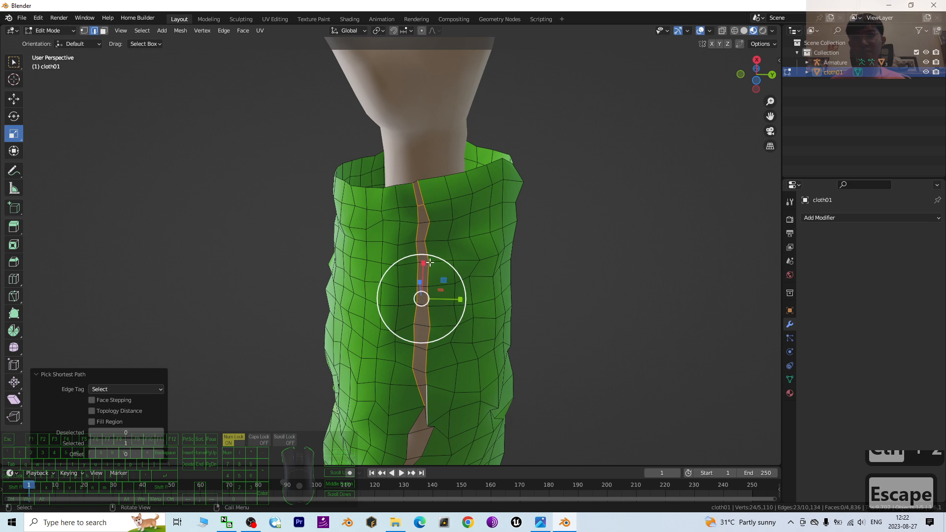
Fill the selected underside sleeve gap with New Face from Edges and deselect it.
right_click(421, 241)
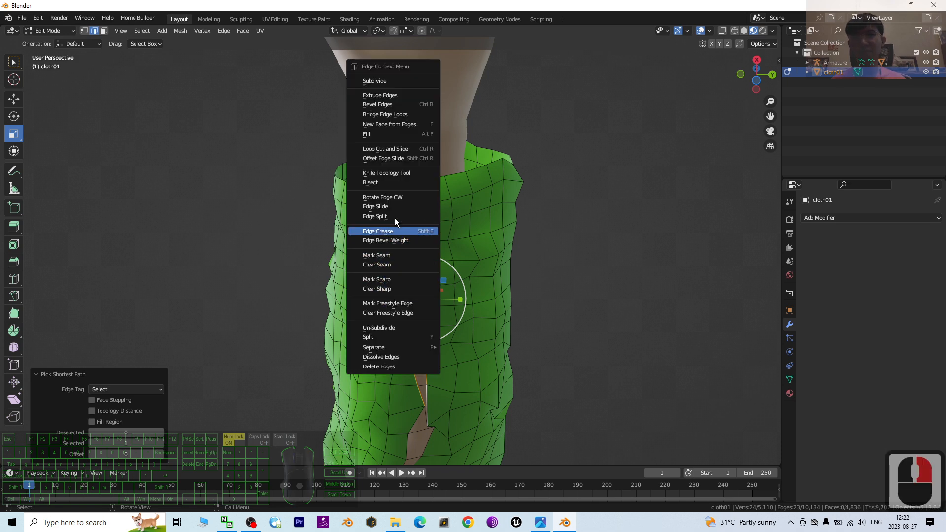
click(413, 129)
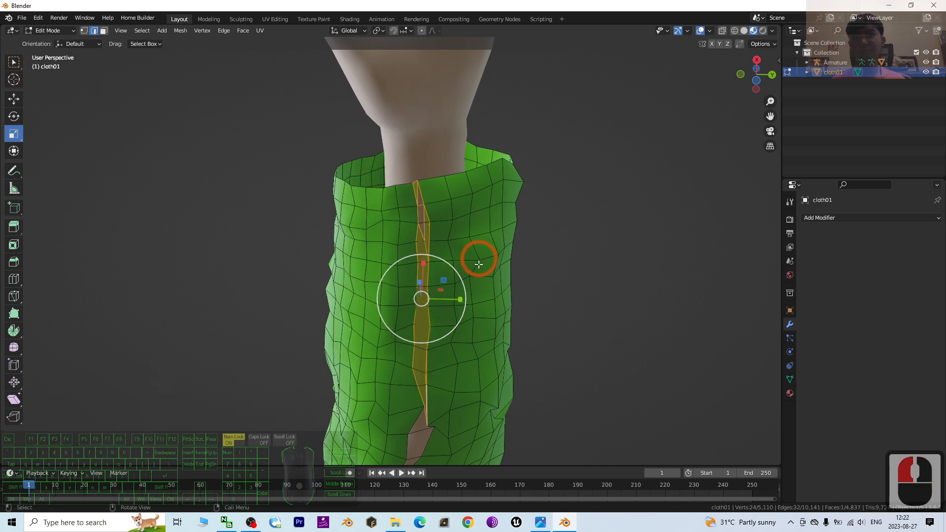
click(585, 302)
middle_drag(450, 310, 459, 315)
scroll(458, 231, up, 2)
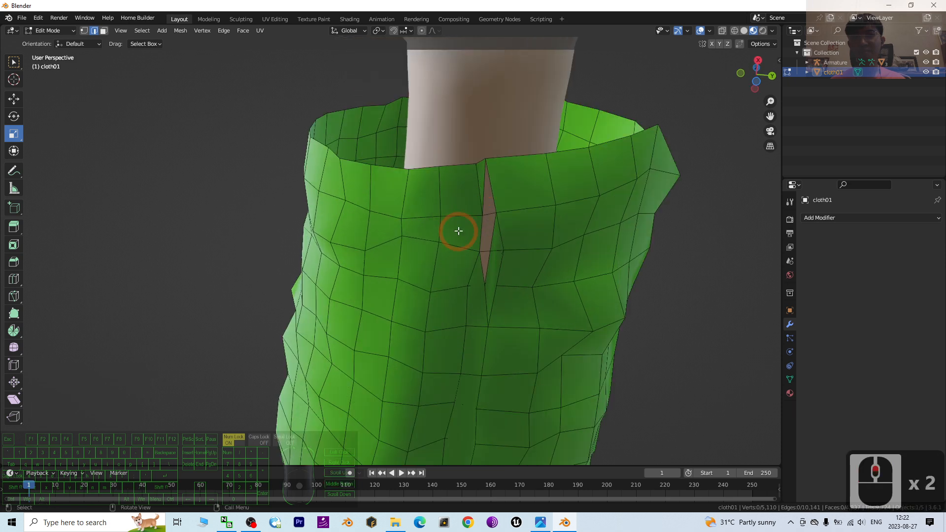
click(484, 188)
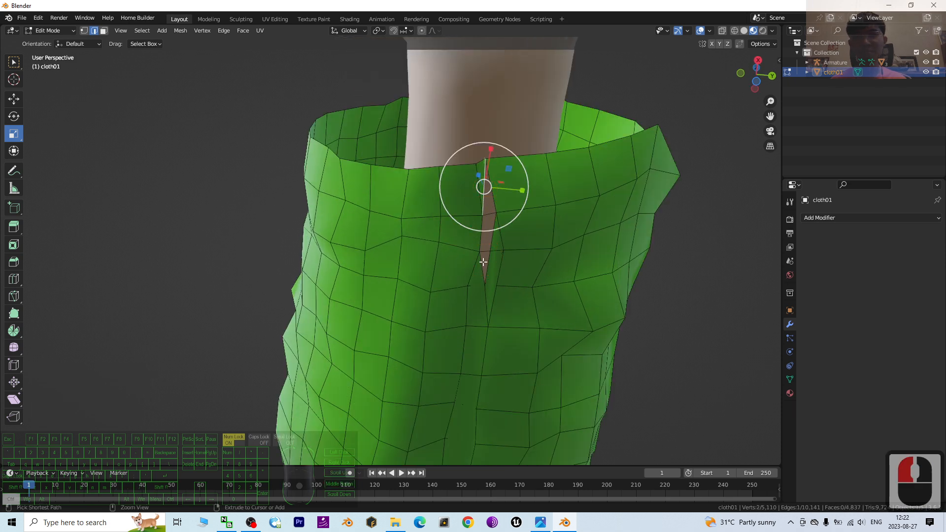
ctrl+click(483, 256)
click(490, 189)
click(537, 229)
click(484, 228)
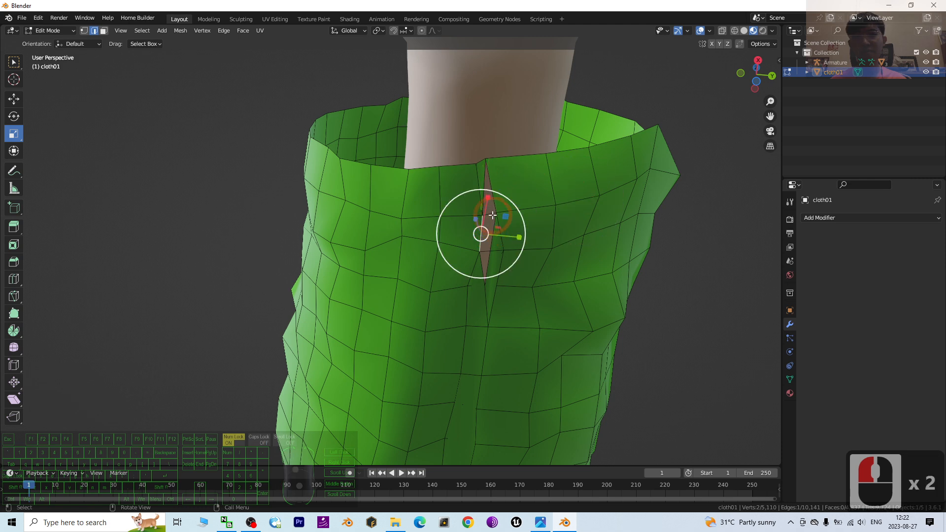
shift+click(494, 210)
shift+click(490, 189)
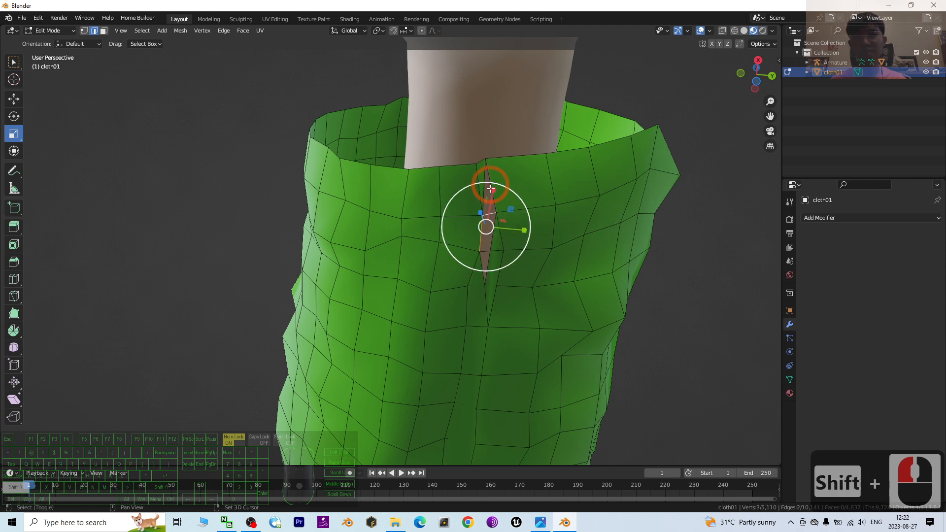
shift+click(487, 249)
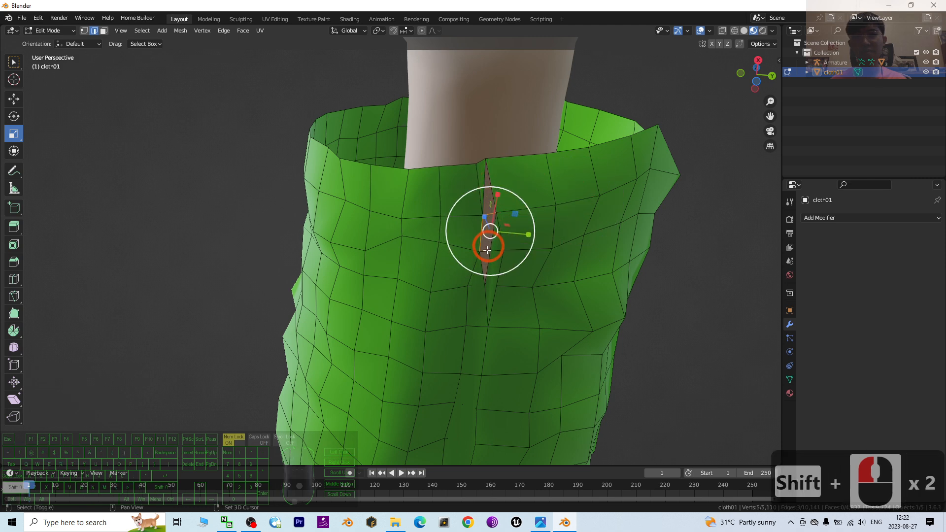
click(574, 259)
Select the edges on both sides of the gap at the sleeve cuff and fill them with New Face from Edges.
click(489, 200)
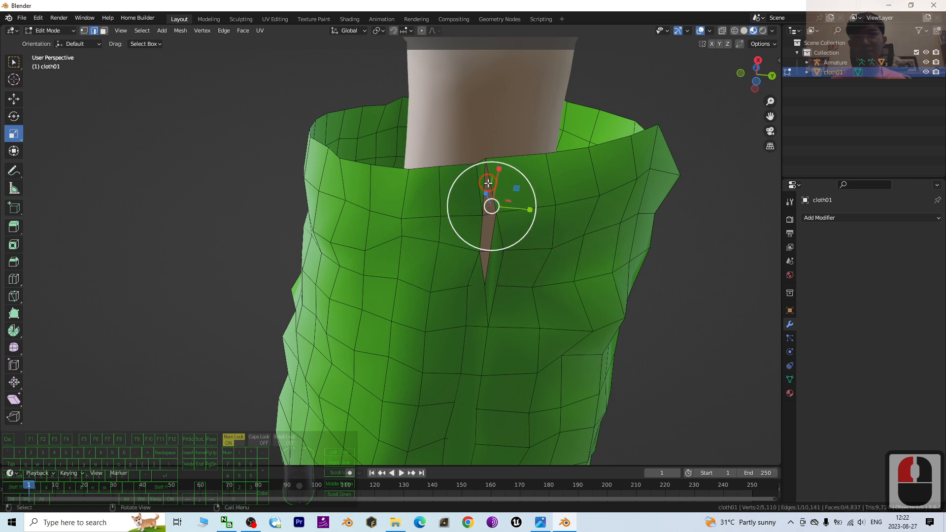
click(504, 241)
shift+click(504, 238)
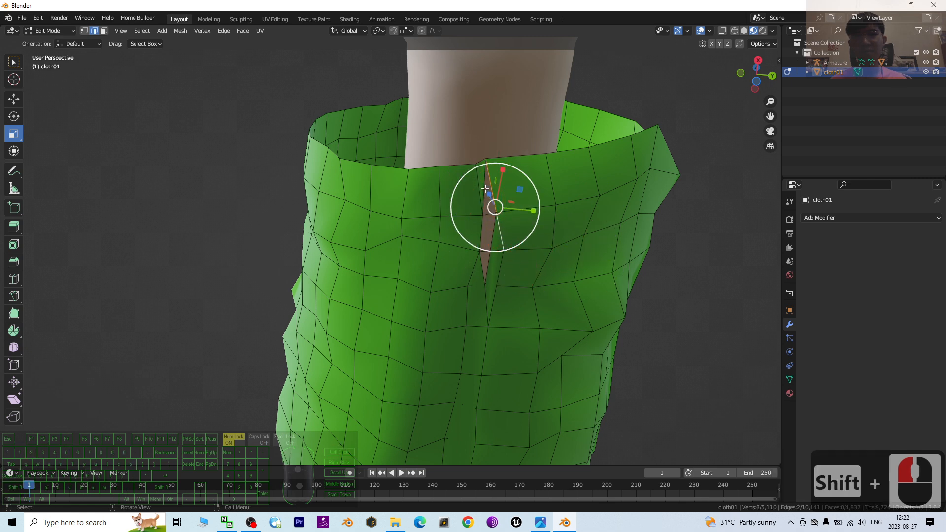
shift+click(477, 222)
right_click(479, 238)
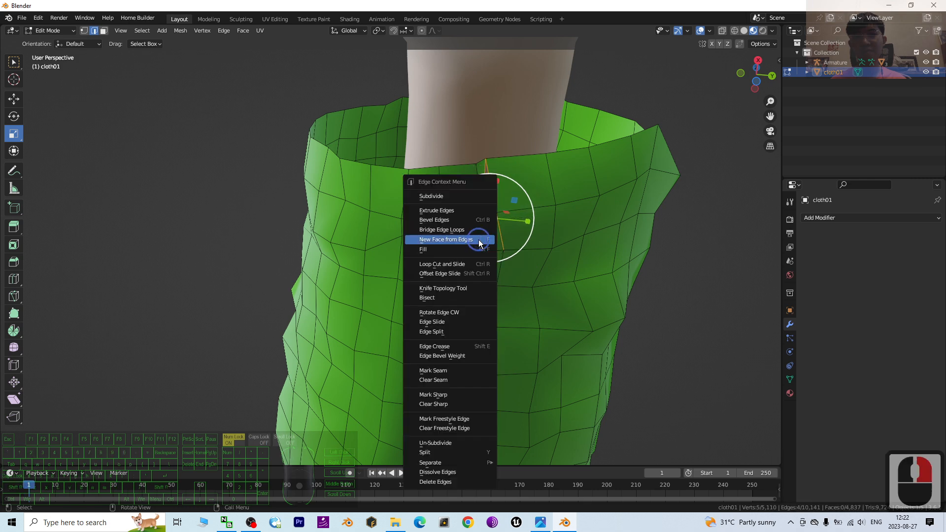
click(483, 239)
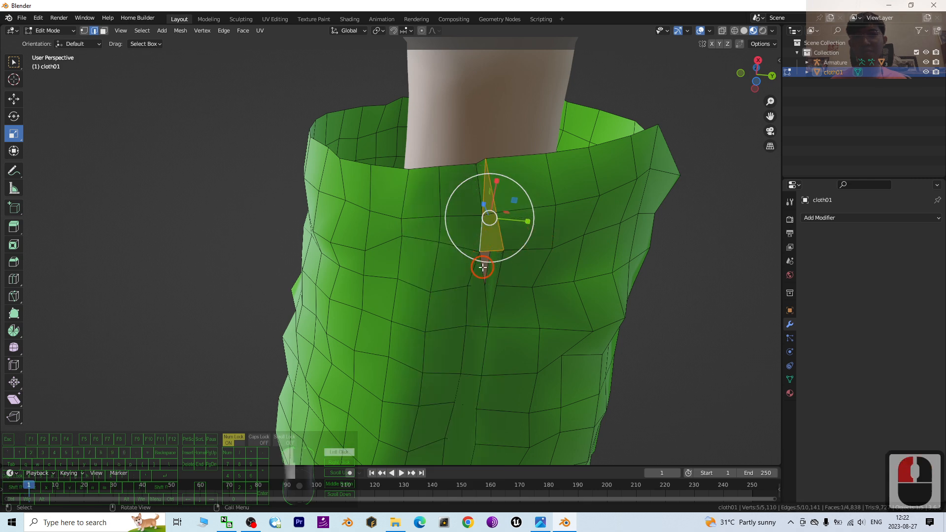
Select the edges around the small remaining gap below the new cuff face and fill it with a face.
shift+click(486, 296)
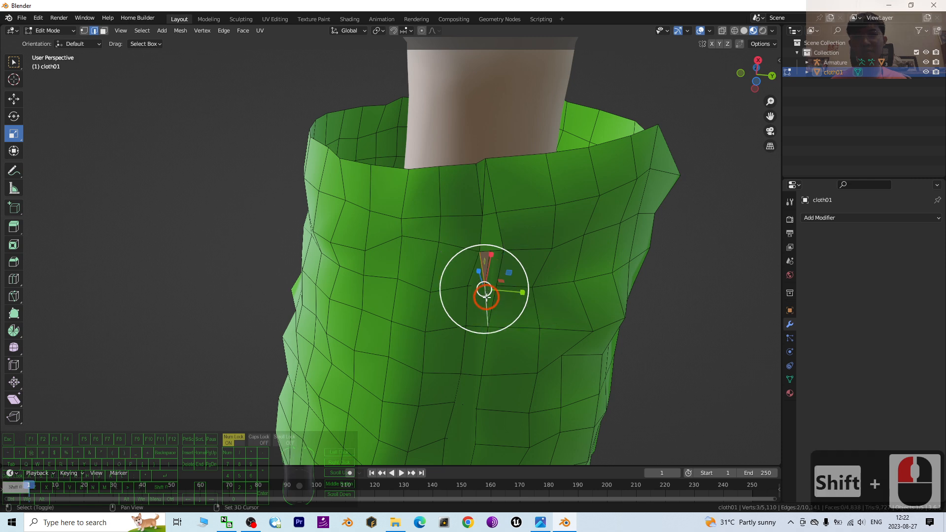
shift+click(495, 272)
right_click(496, 268)
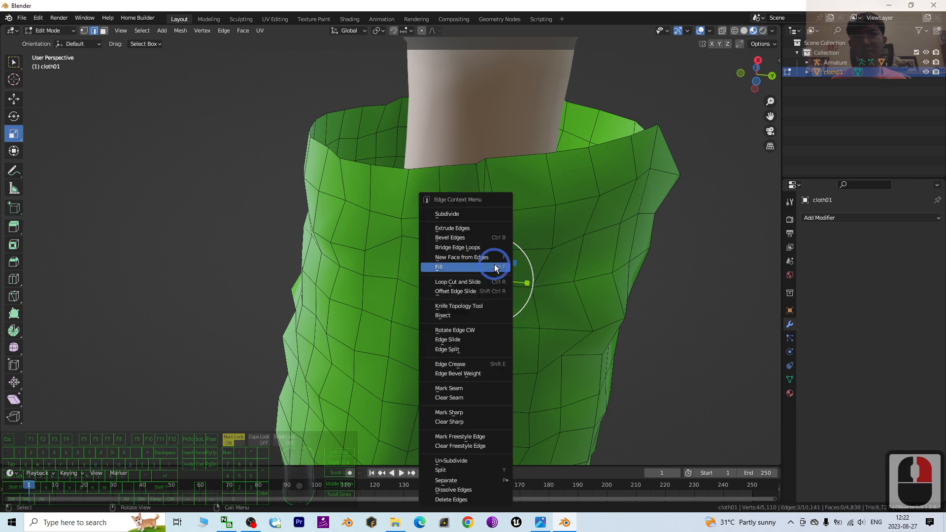
click(495, 262)
Inspect the sleeves, shoulders and front of the sweater for remaining seam gaps.
scroll(661, 295, down, 6)
middle_drag(513, 318, 520, 436)
shift+middle_drag(284, 339, 370, 299)
scroll(367, 276, up, 5)
shift+middle_drag(362, 212, 509, 287)
middle_drag(387, 304, 321, 251)
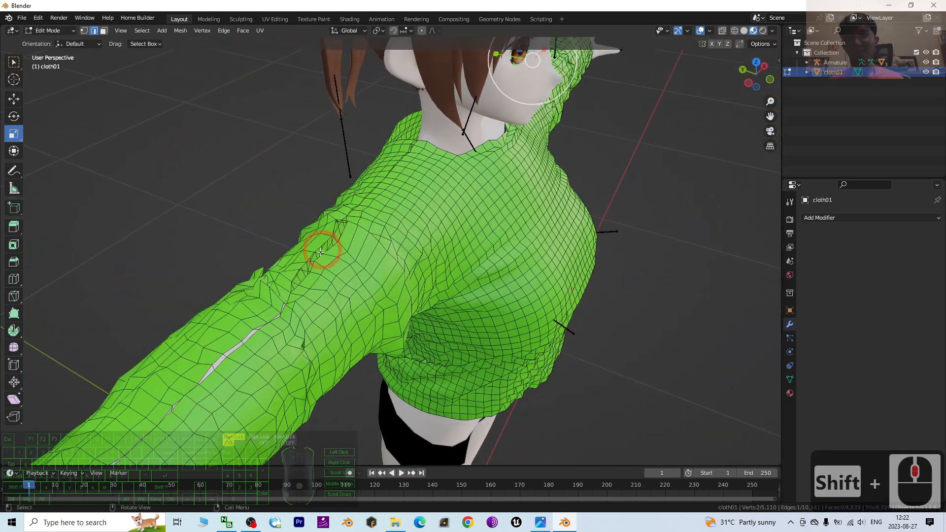
scroll(611, 287, down, 4)
shift+middle_drag(610, 288, 606, 315)
middle_drag(428, 212, 298, 145)
middle_drag(466, 200, 420, 228)
scroll(420, 228, down, 2)
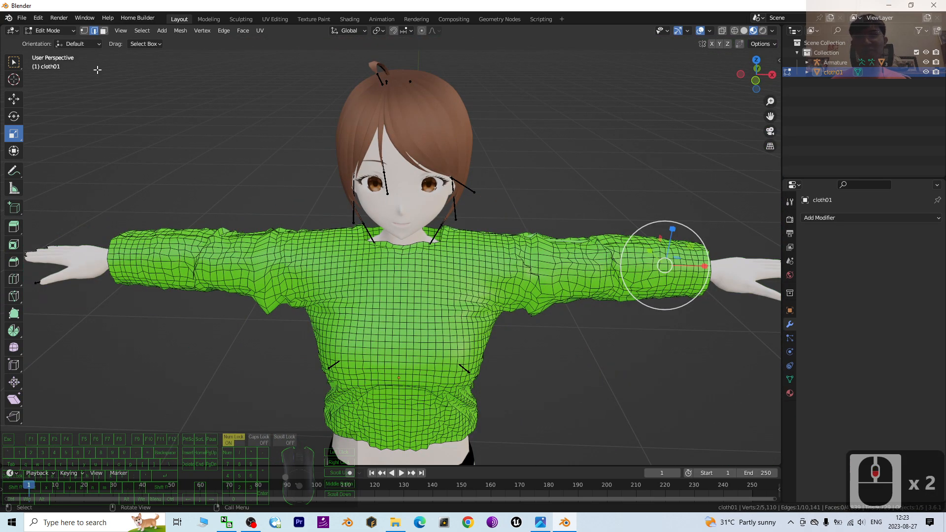
Switch the sweater from Edit Mode to Object Mode and check its shape on the character.
click(50, 31)
click(49, 37)
scroll(516, 374, down, 3)
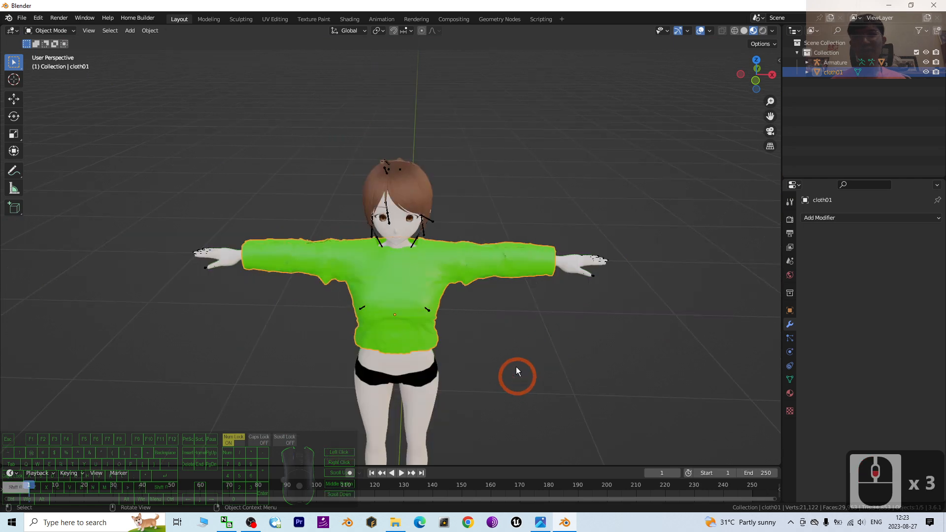
scroll(398, 145, up, 2)
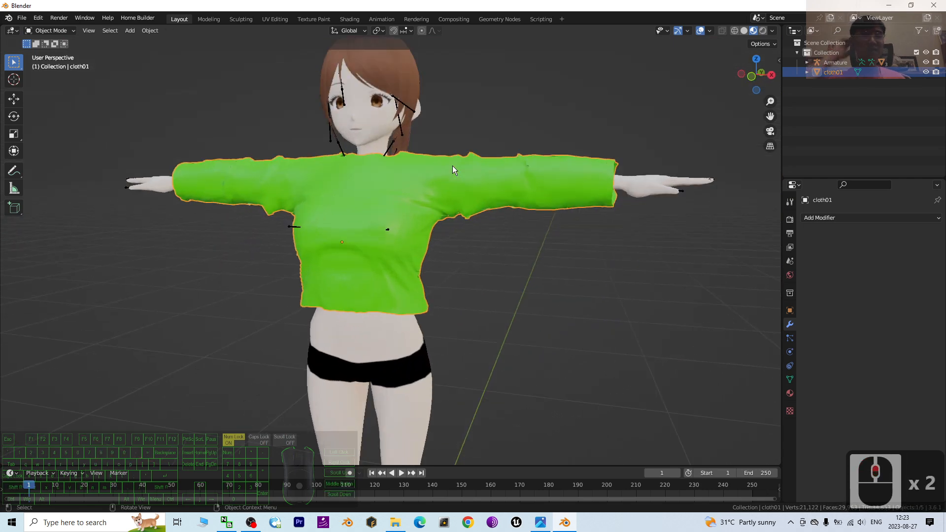
click(492, 186)
middle_drag(449, 248, 499, 211)
scroll(465, 202, up, 2)
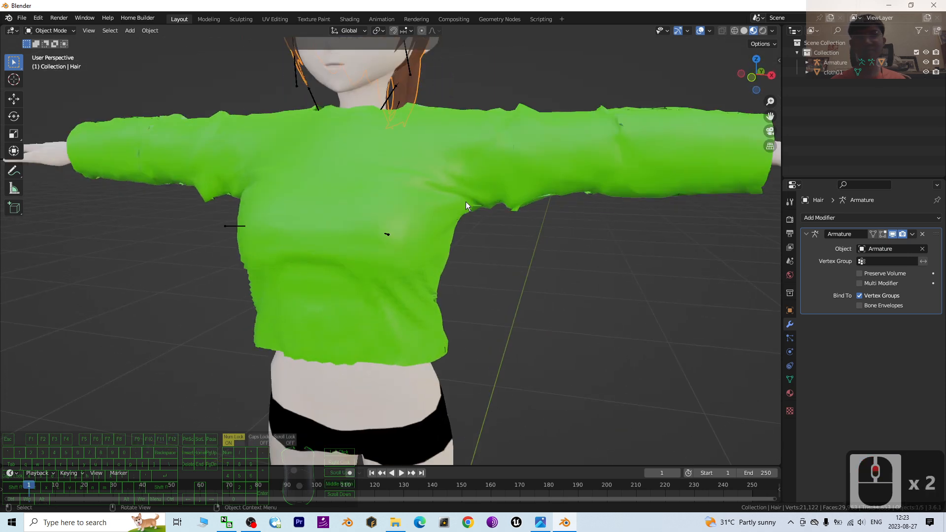
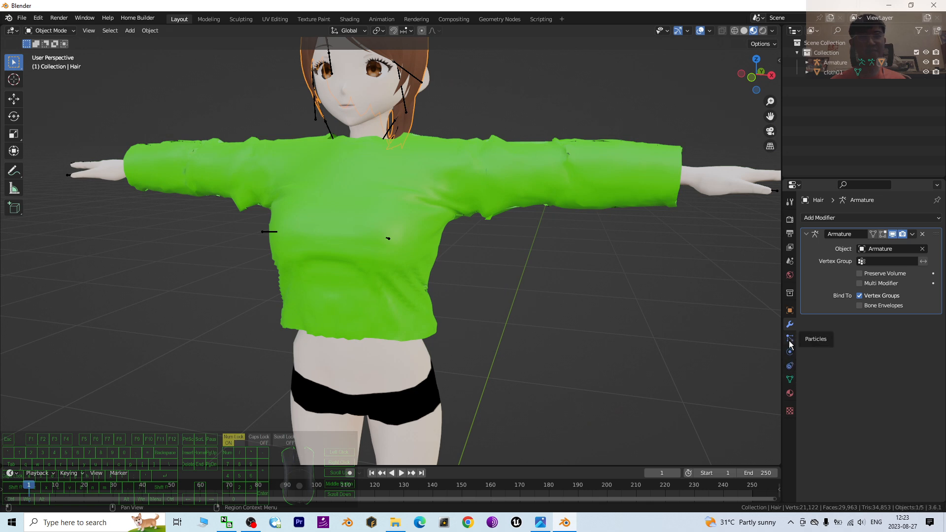
Select the armature, enable In Front in its viewport display settings, and deselect it.
click(550, 207)
click(402, 103)
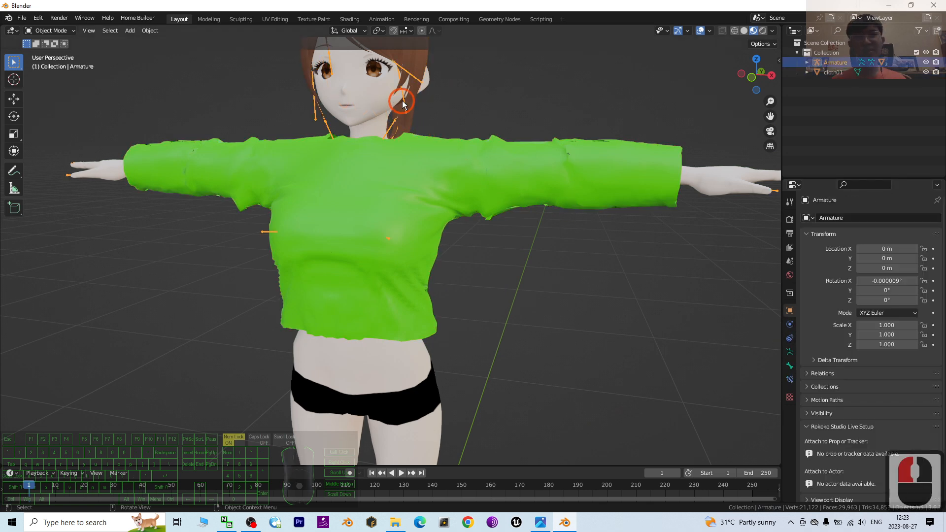
click(789, 351)
click(860, 408)
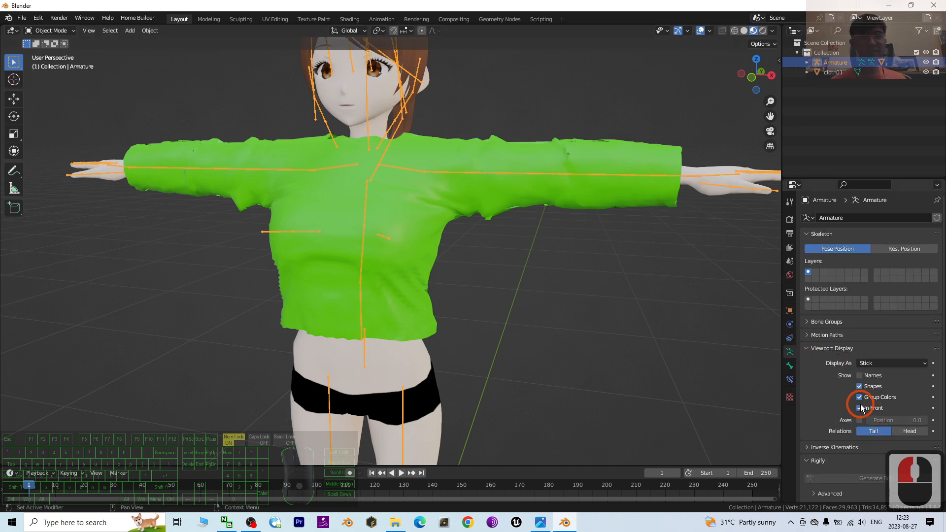
scroll(514, 276, down, 2)
click(479, 311)
scroll(456, 321, up, 3)
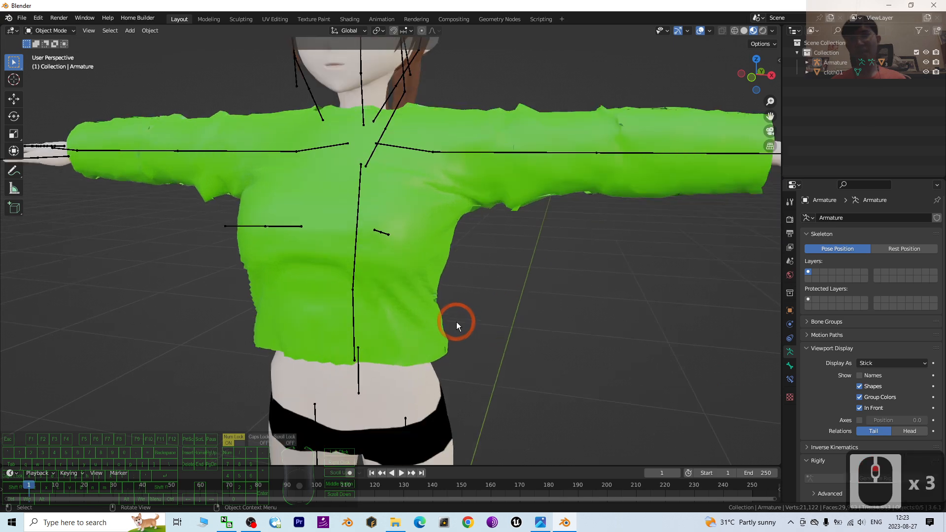
View the cover.jpg image in the photo viewer and return to the Blender scene.
scroll(461, 271, down, 2)
click(565, 523)
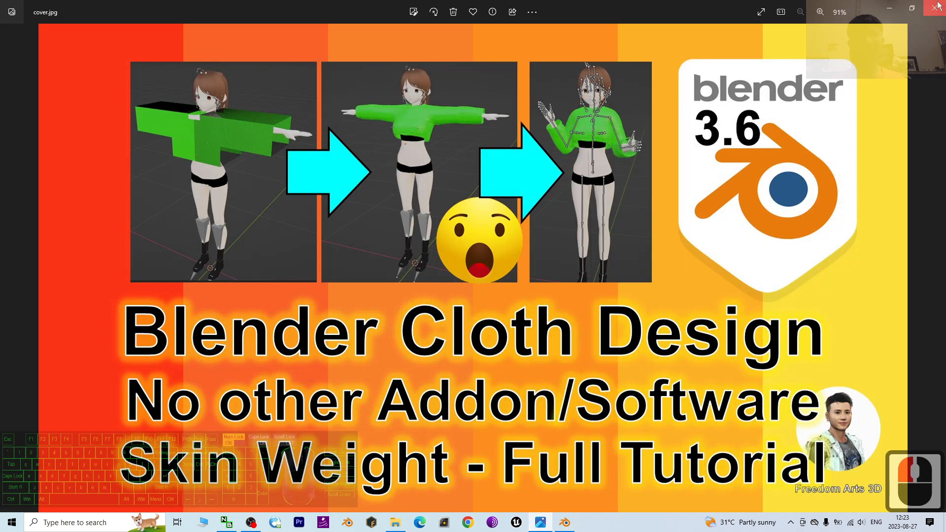
click(940, 5)
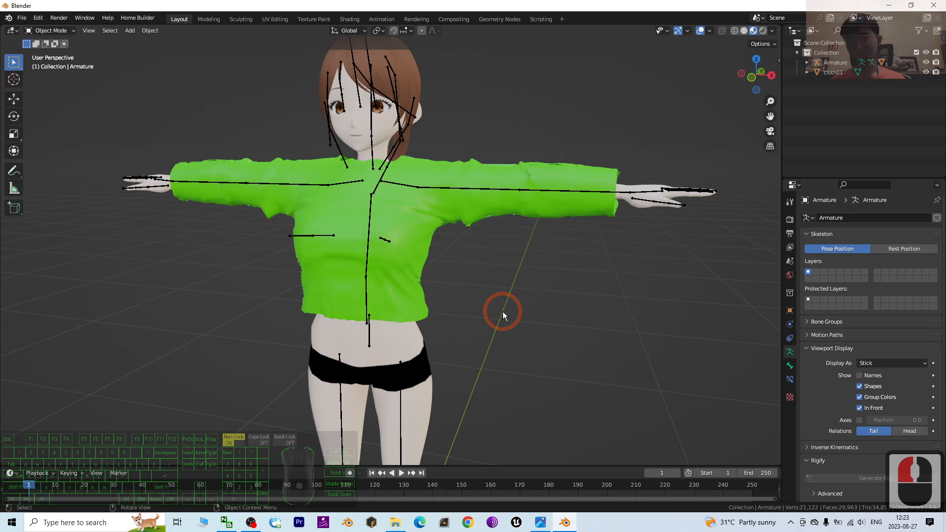
Select the sweater and add the armature to the selection, and parent the sweater to it with Armature Deform.
click(424, 252)
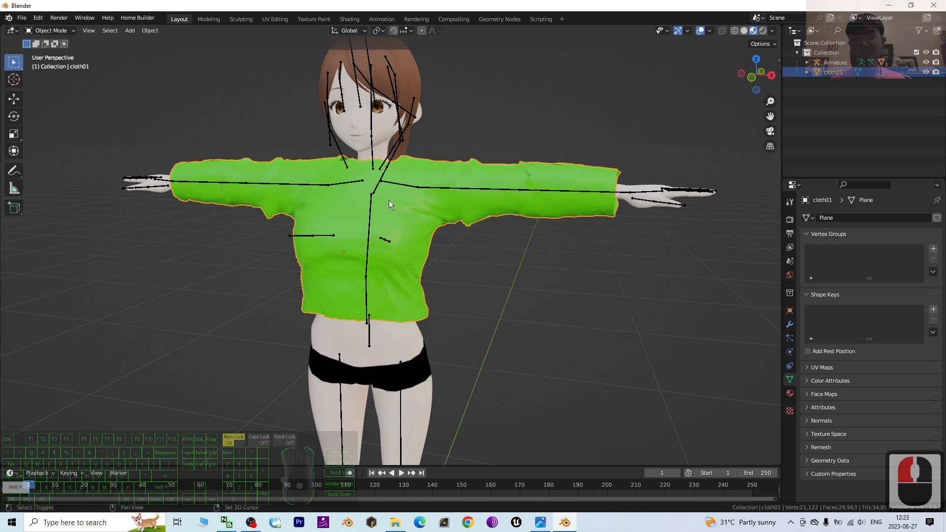
shift+click(383, 182)
shift+click(562, 305)
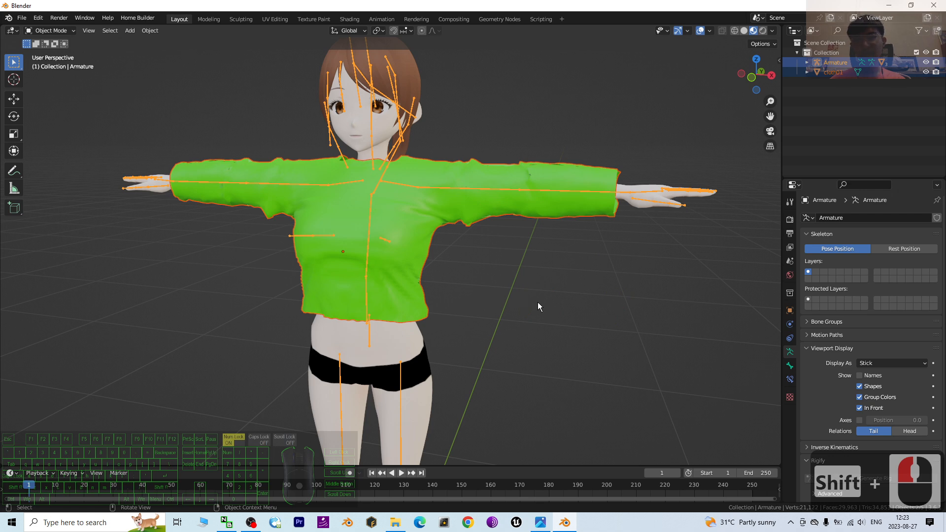
key(ctrl+p)
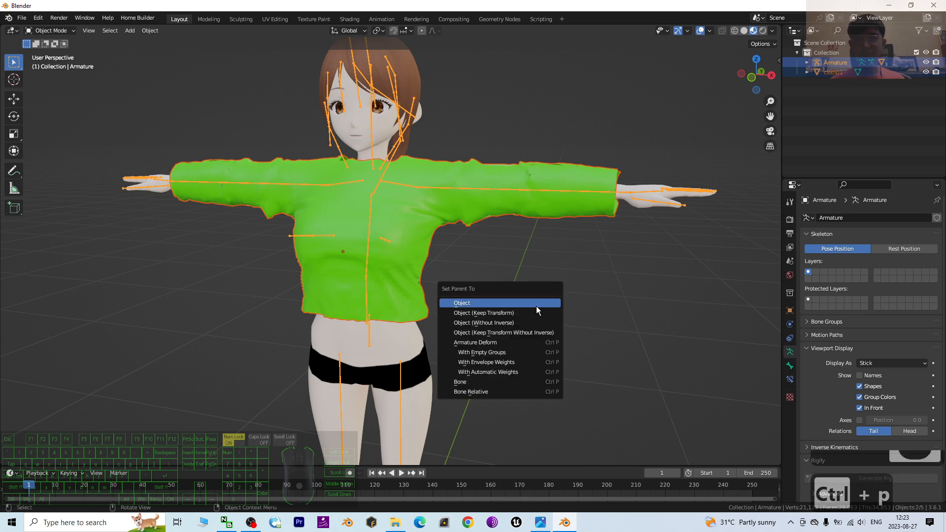
click(495, 345)
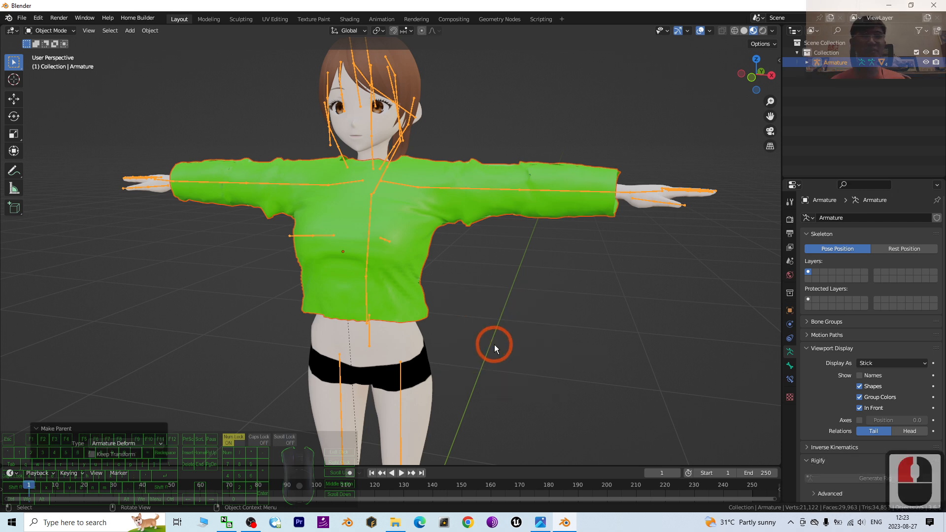
Select the character's body first and the sweater second, and switch to Weight Paint mode.
click(580, 325)
click(410, 343)
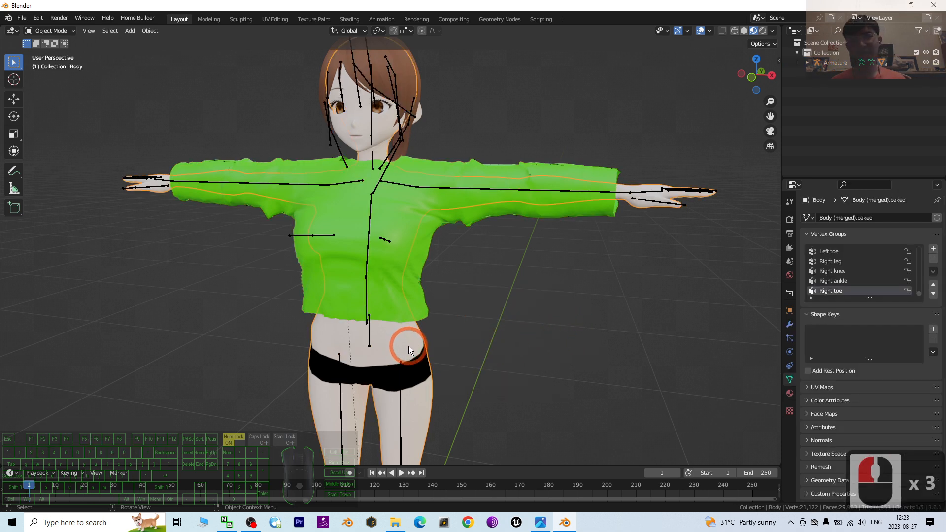
shift+click(474, 222)
click(55, 31)
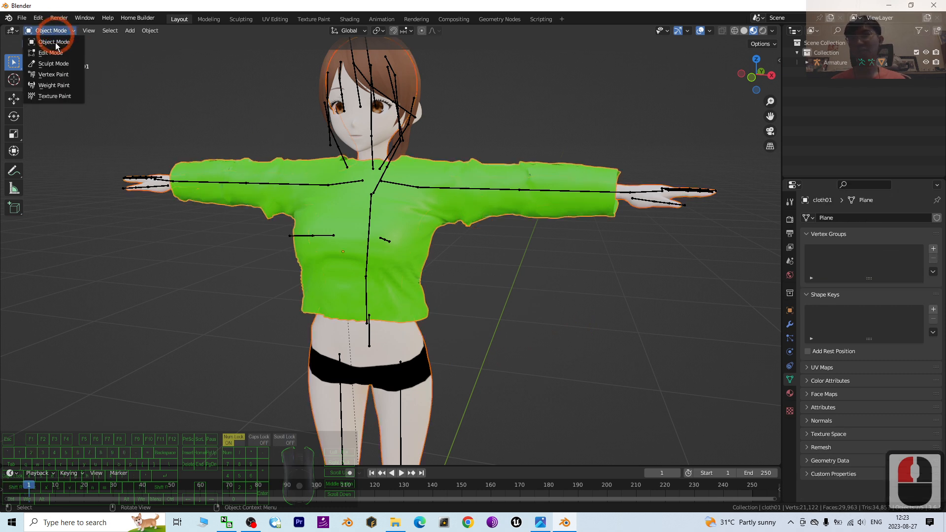
click(54, 85)
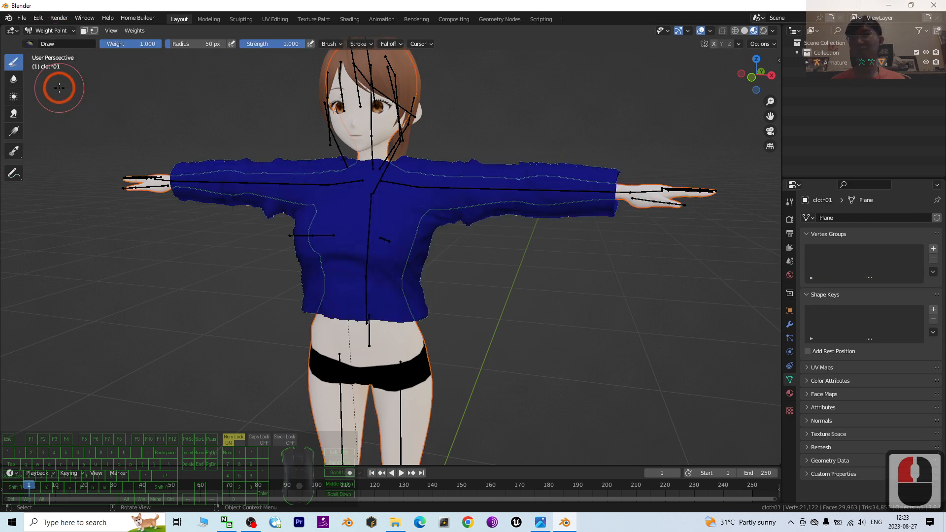
Transfer the body's weights to the sweater with Nearest Face Interpolated vertex mapping and a ray radius of 5 m.
click(134, 31)
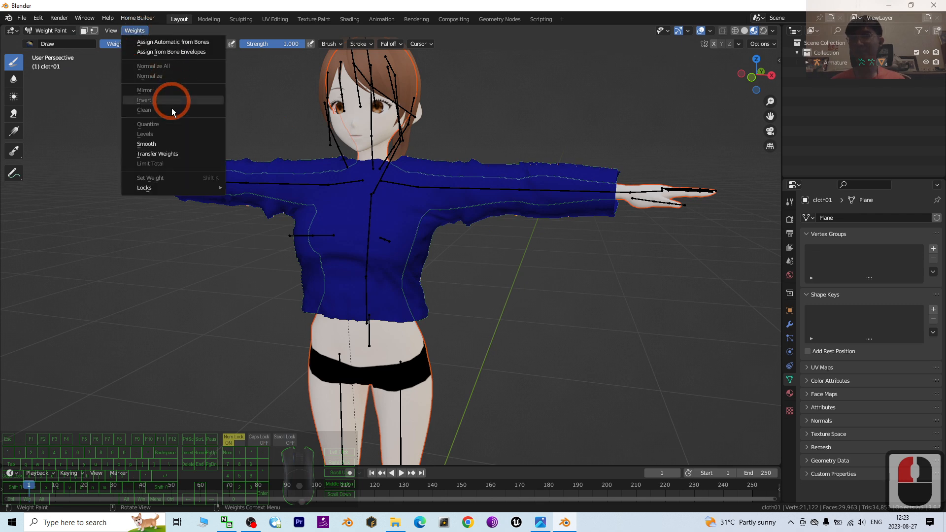
click(167, 153)
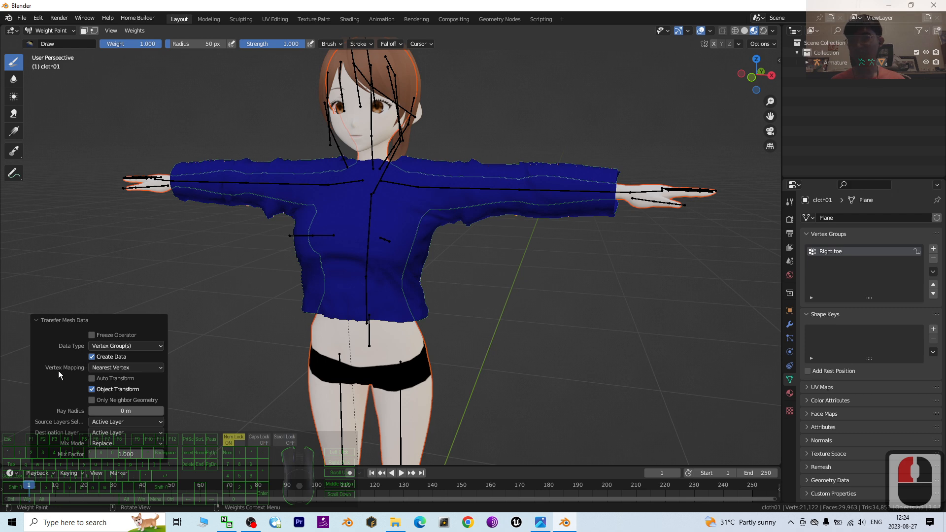
click(109, 368)
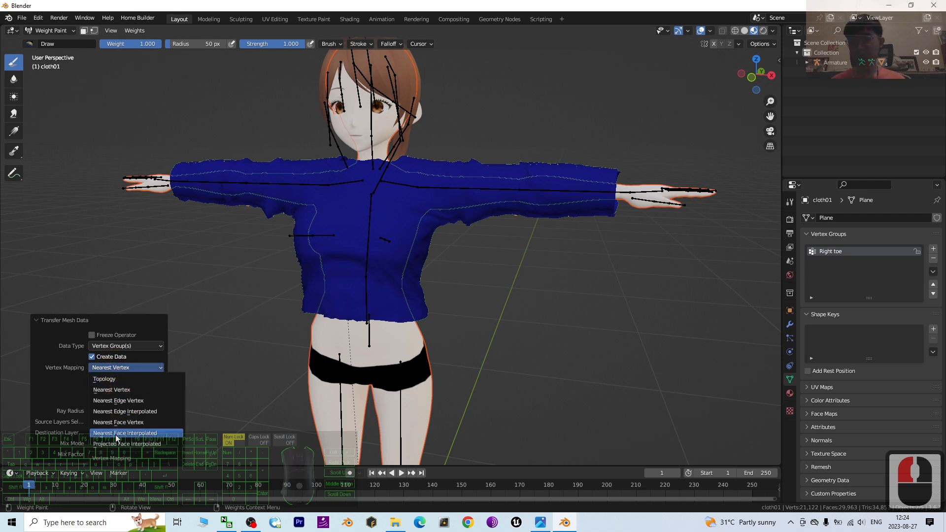
click(144, 435)
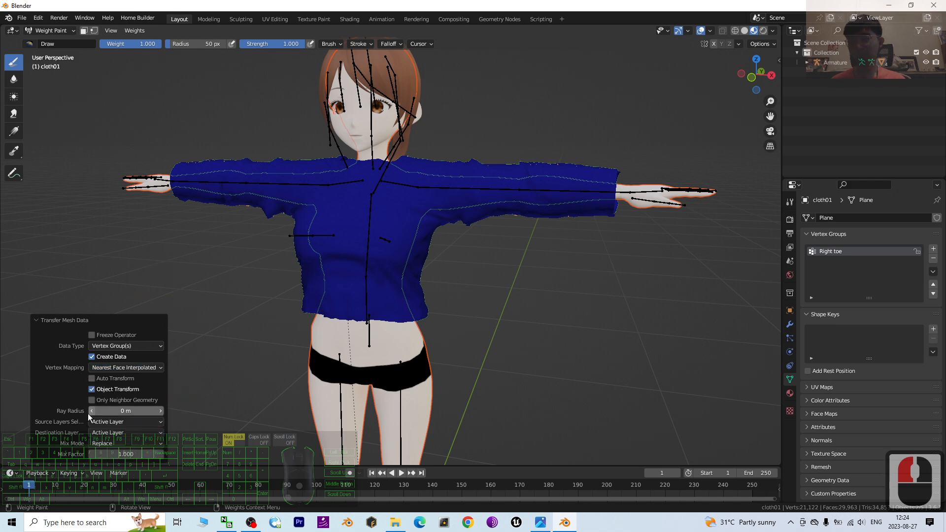
click(127, 412)
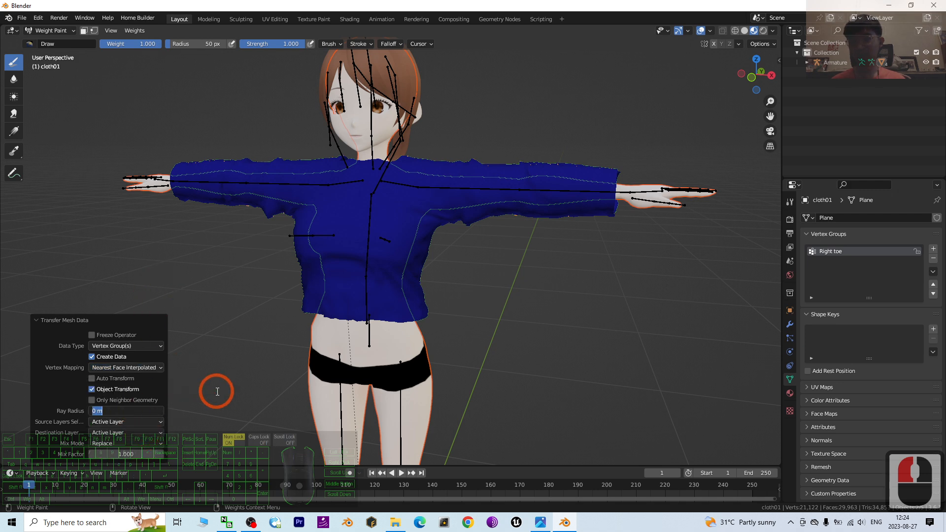
text(5)
key(Return)
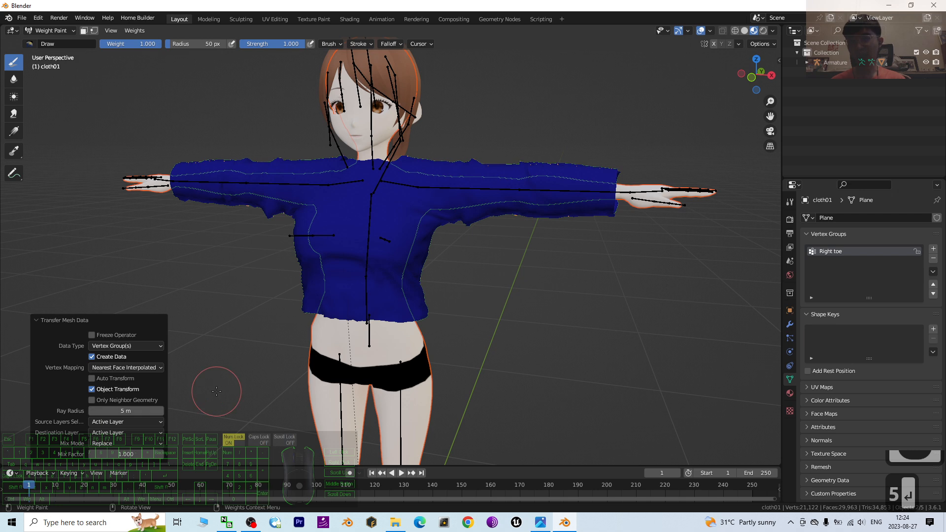
Set the weight transfer's source layers to By Name and destination layers to All Layers, and return to Object Mode.
click(110, 422)
click(107, 433)
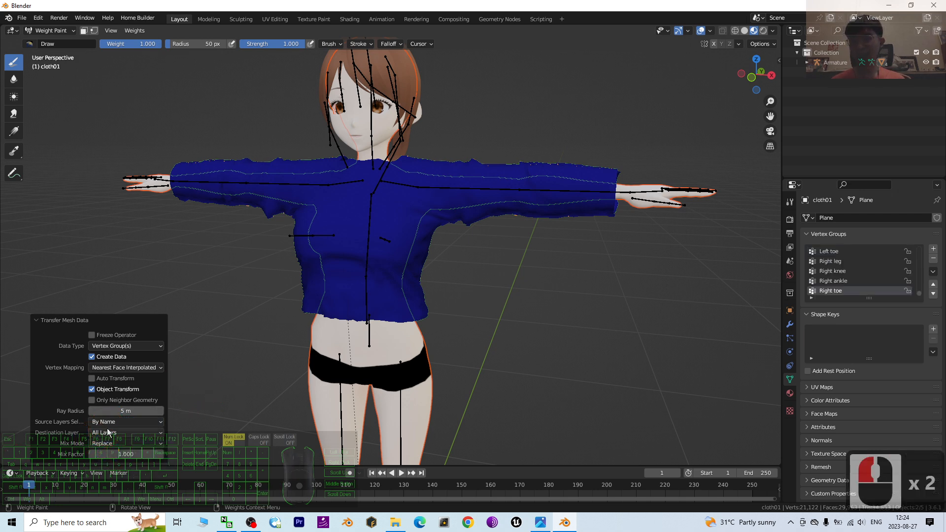
click(50, 30)
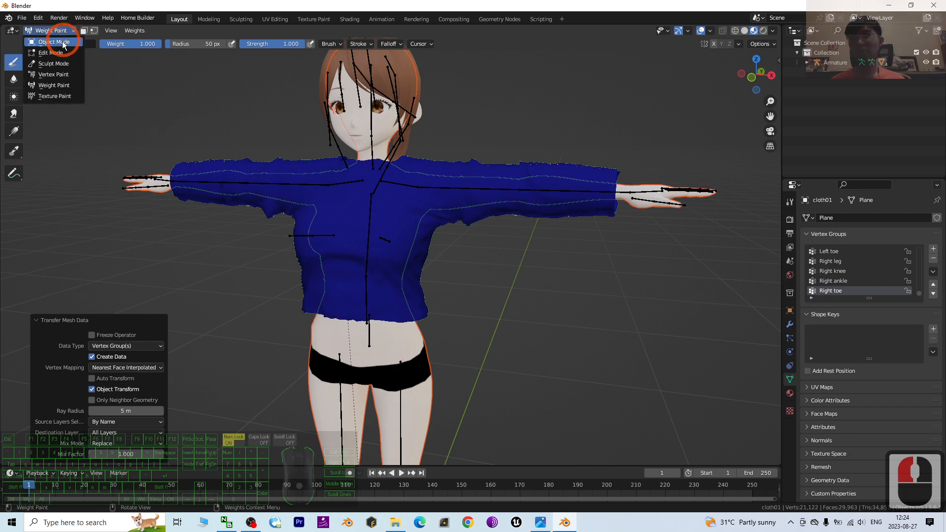
click(55, 40)
Select the armature, switch to Pose Mode, and rotate the left arm bone down beside the body to test the sweater.
click(460, 186)
scroll(503, 208, up, 3)
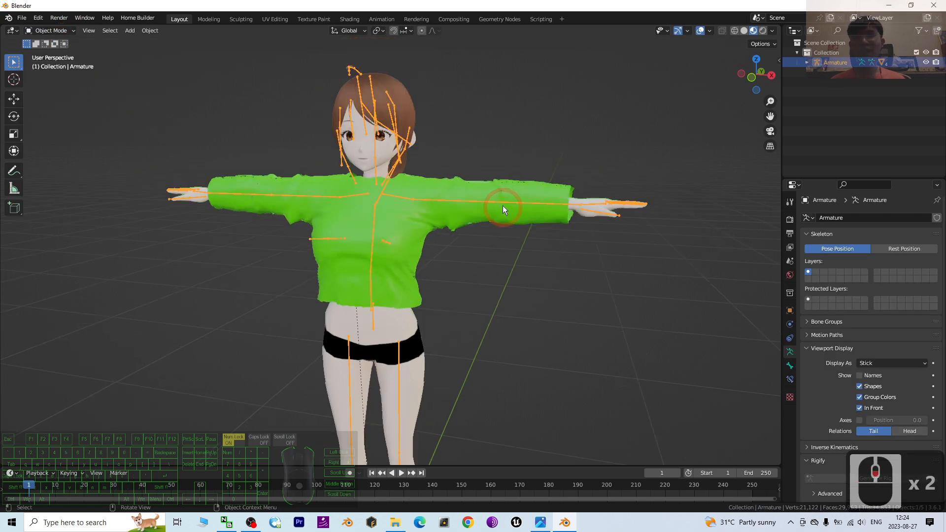
middle_drag(574, 271, 606, 276)
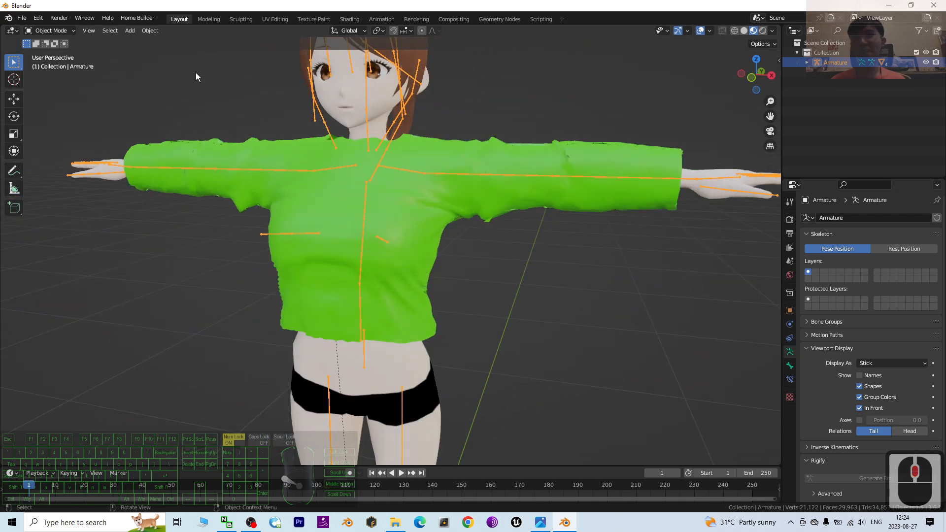
click(53, 31)
click(46, 63)
click(476, 178)
drag(448, 145, 463, 191)
Bend the left elbow bone forward with a trackball rotation of about -116° and 4.58°.
middle_drag(569, 273, 656, 278)
click(468, 288)
drag(464, 285, 468, 176)
Examine the posed sweater around the bent sleeve, shoulder, side and back for gaps and skin showing through.
scroll(267, 244, up, 3)
middle_drag(268, 244, 368, 121)
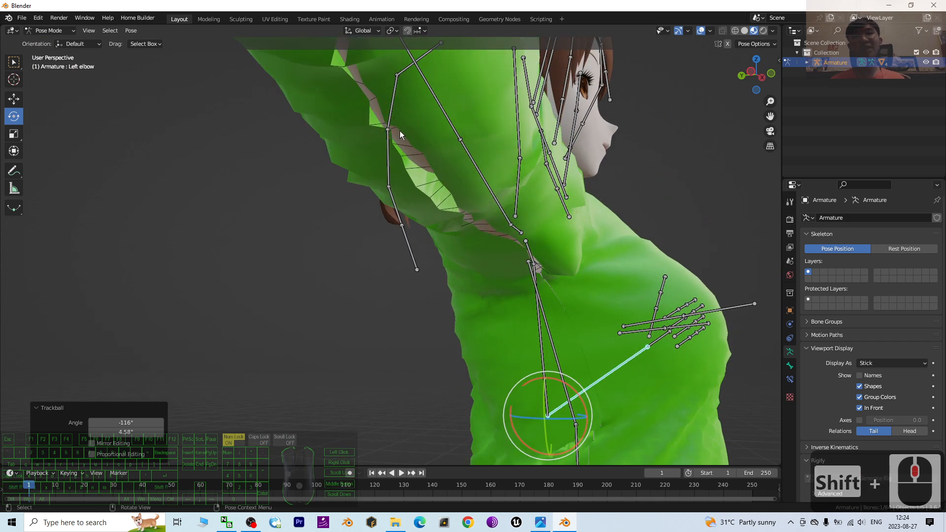
scroll(360, 146, down, 2)
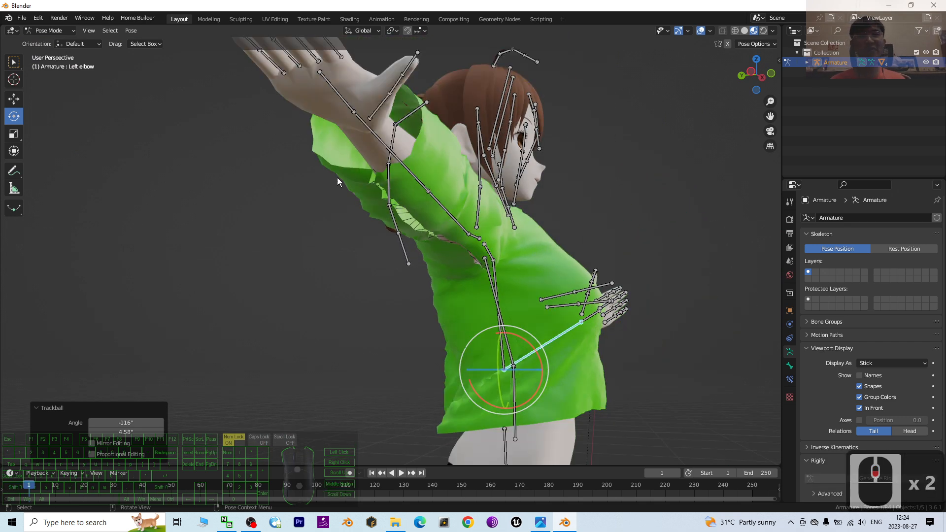
middle_drag(662, 188, 547, 212)
shift+middle_drag(507, 273, 545, 153)
middle_drag(555, 222, 383, 184)
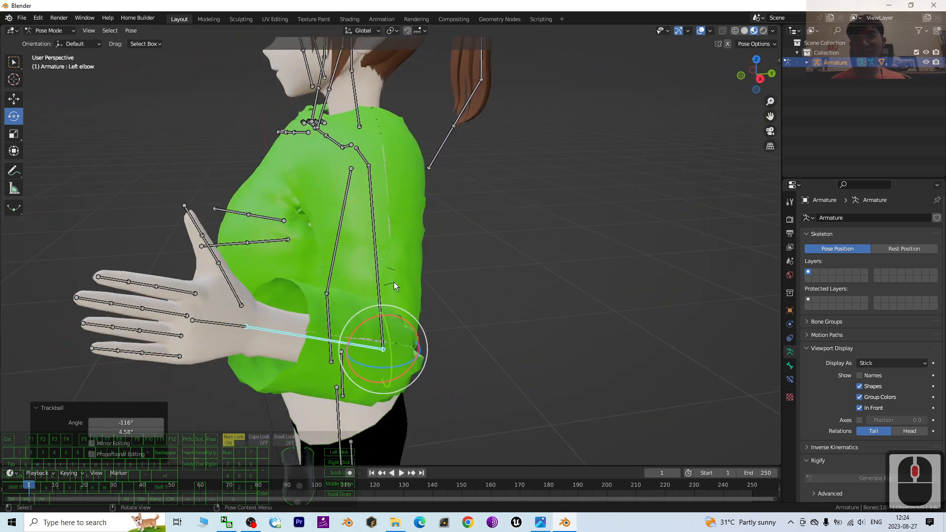
middle_drag(382, 286, 396, 250)
scroll(317, 197, up, 4)
scroll(395, 251, down, 5)
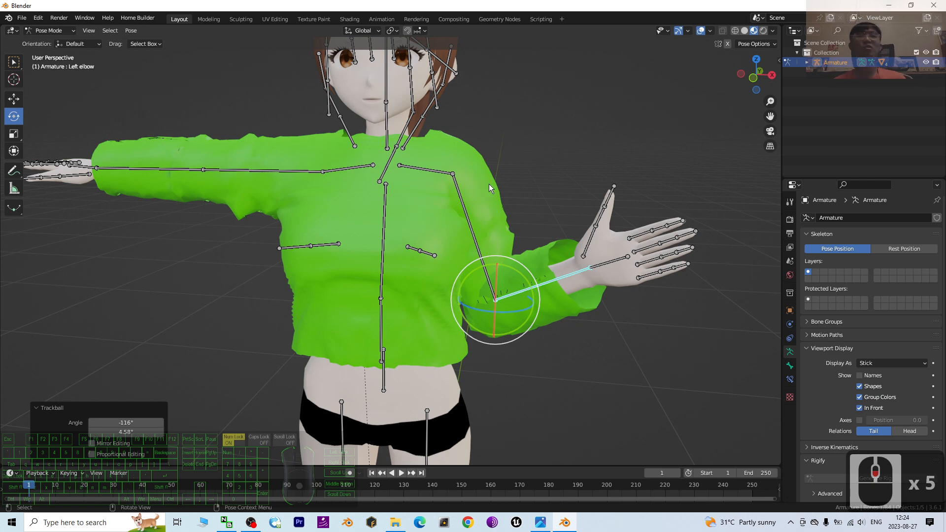
middle_drag(467, 227, 386, 217)
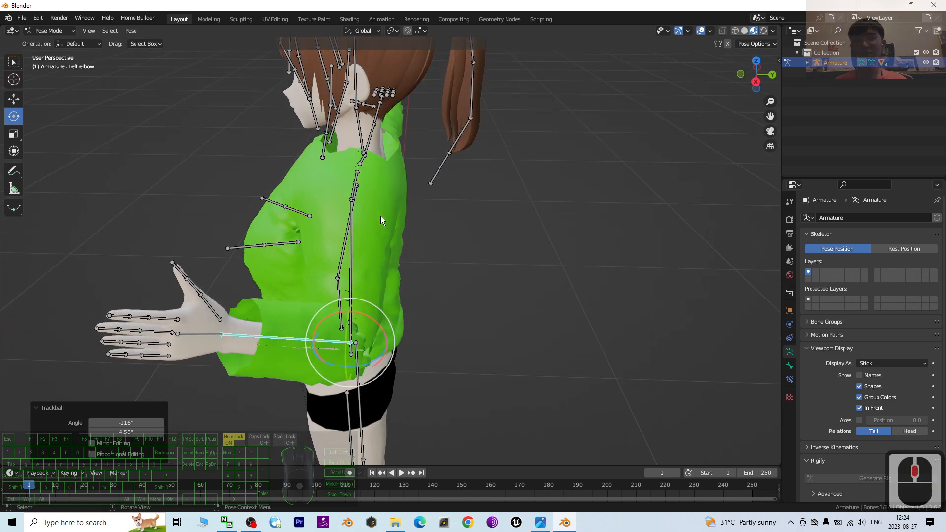
scroll(327, 164, up, 6)
scroll(128, 96, down, 2)
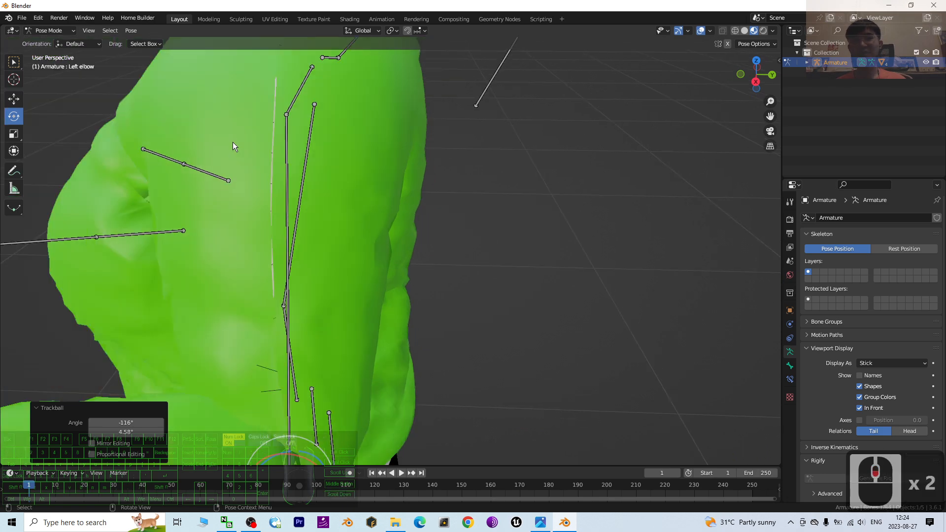
middle_drag(277, 116, 430, 260)
scroll(431, 263, down, 3)
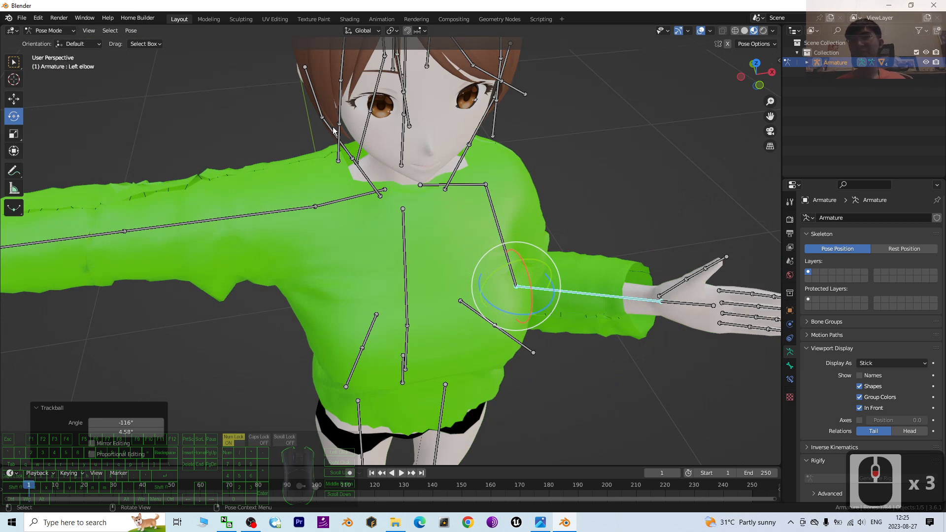
middle_drag(235, 87, 238, 179)
Undo the left arm and elbow rotations, return to Object Mode and clear the selection.
key(ctrl+z)
key(ctrl+z)
key(ctrl+z)
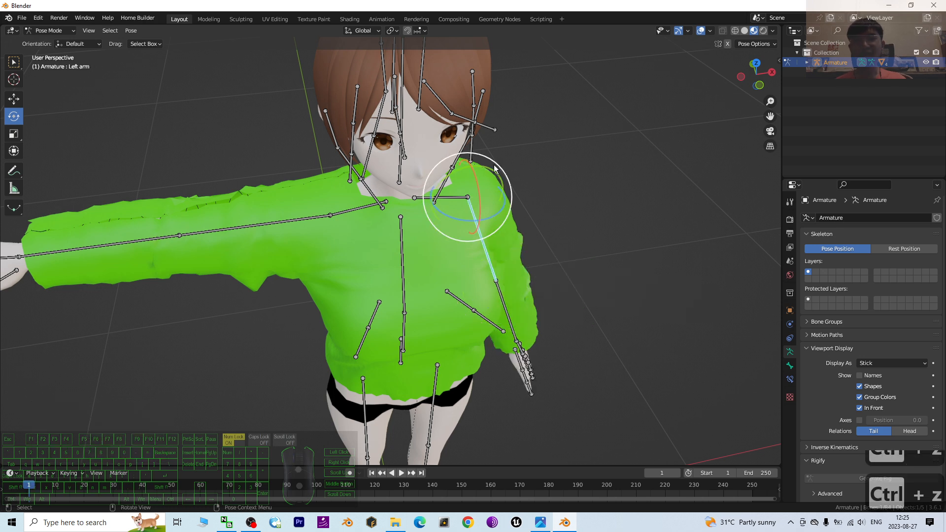
middle_drag(642, 363, 545, 209)
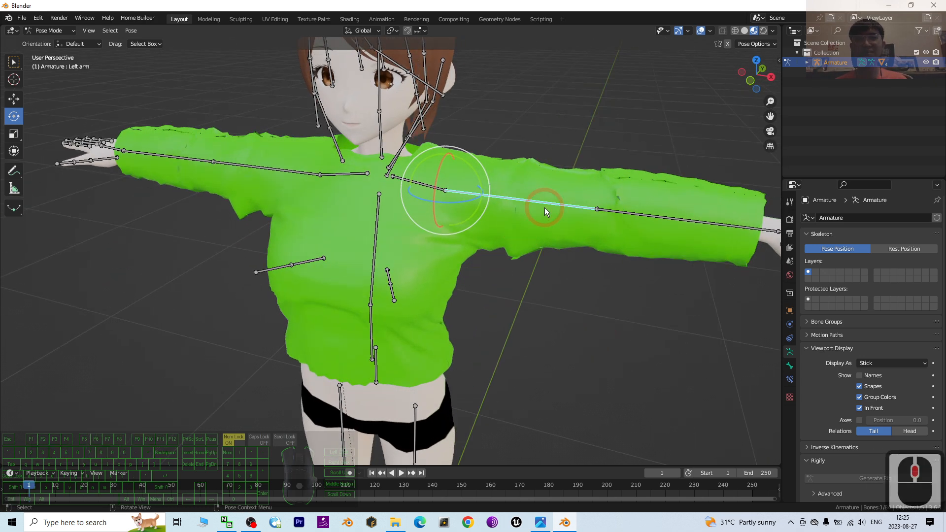
click(654, 242)
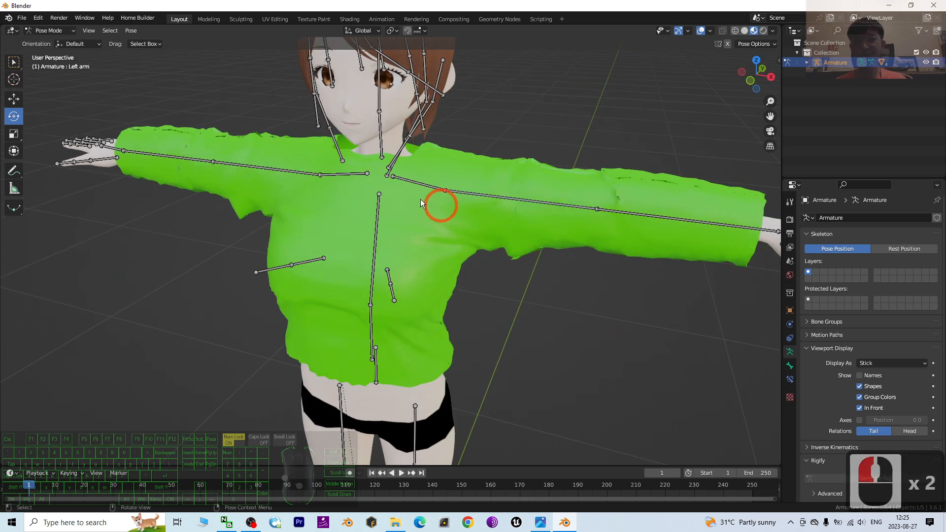
scroll(531, 241, down, 3)
middle_drag(518, 268, 343, 185)
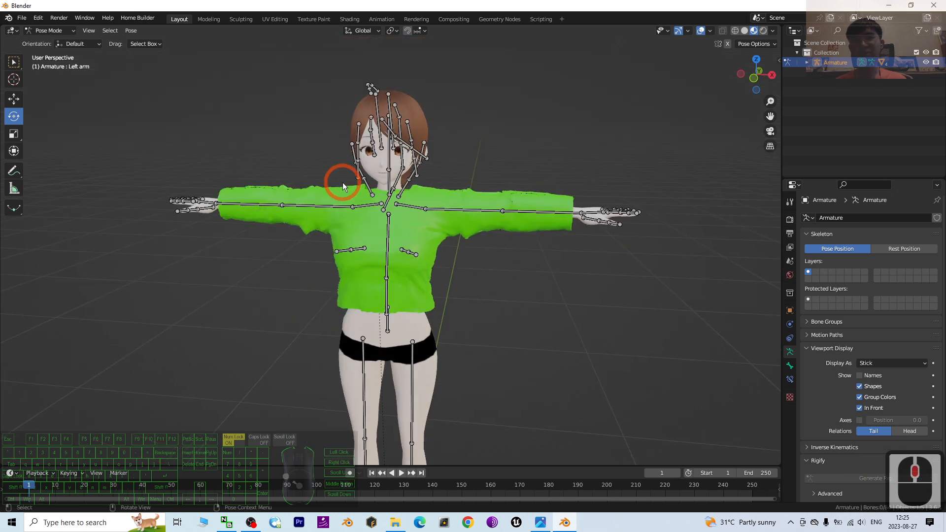
click(71, 30)
click(64, 38)
click(515, 271)
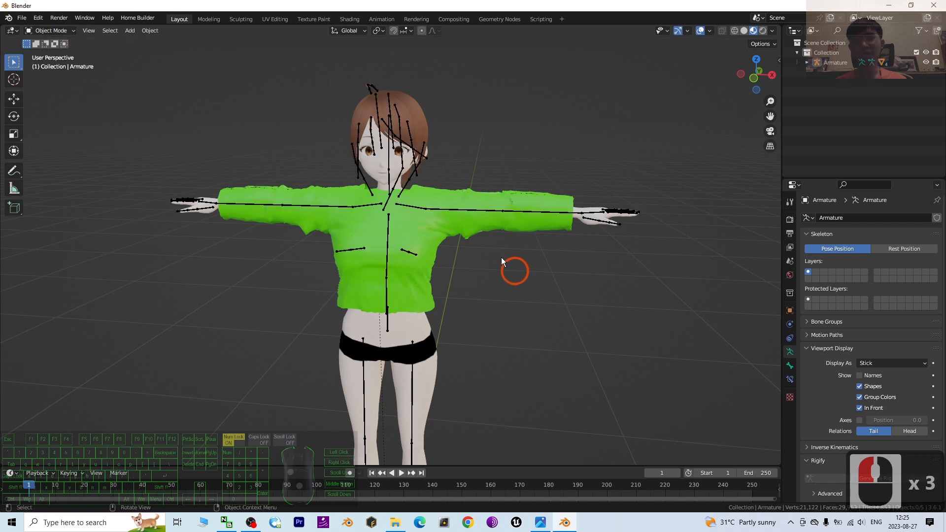
Select the sweater and add a Solidify modifier below its Armature modifier.
click(481, 229)
middle_drag(559, 274, 756, 292)
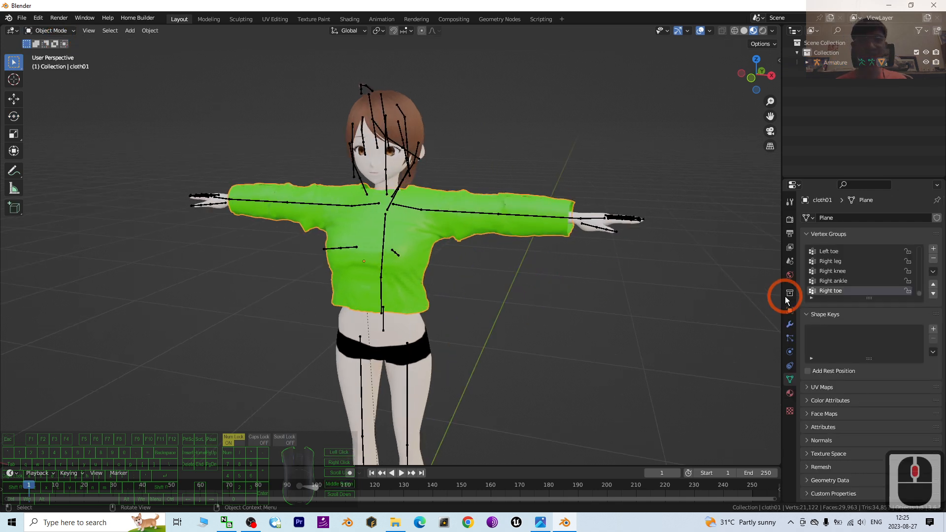
click(790, 338)
click(790, 325)
click(831, 235)
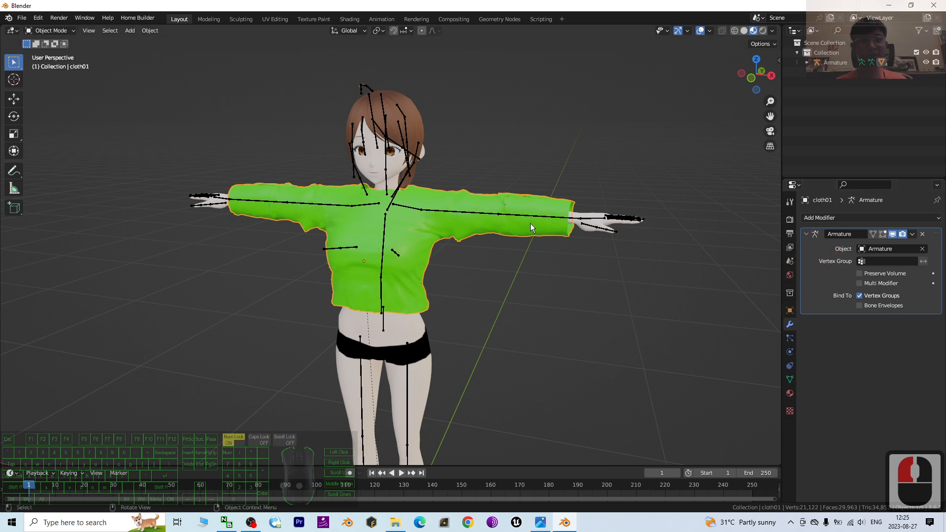
click(837, 218)
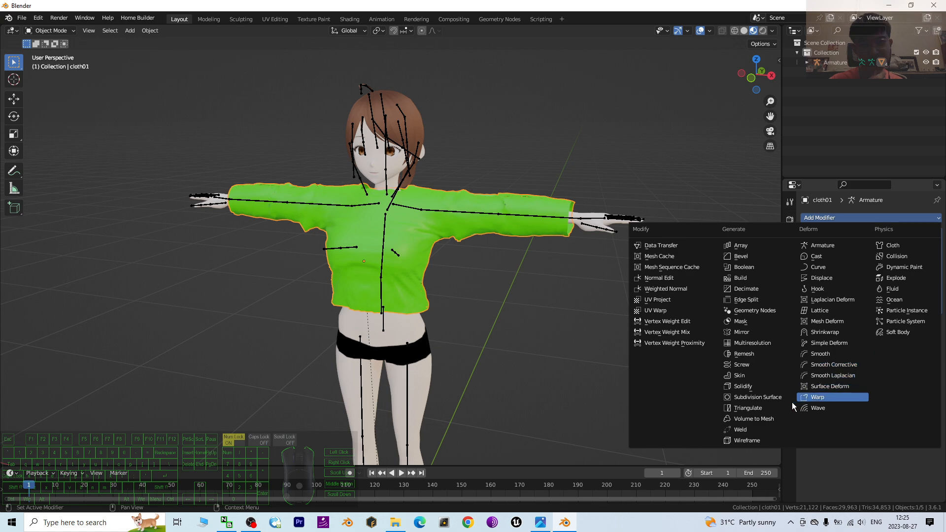
click(742, 386)
scroll(636, 236, up, 4)
middle_drag(631, 270, 594, 270)
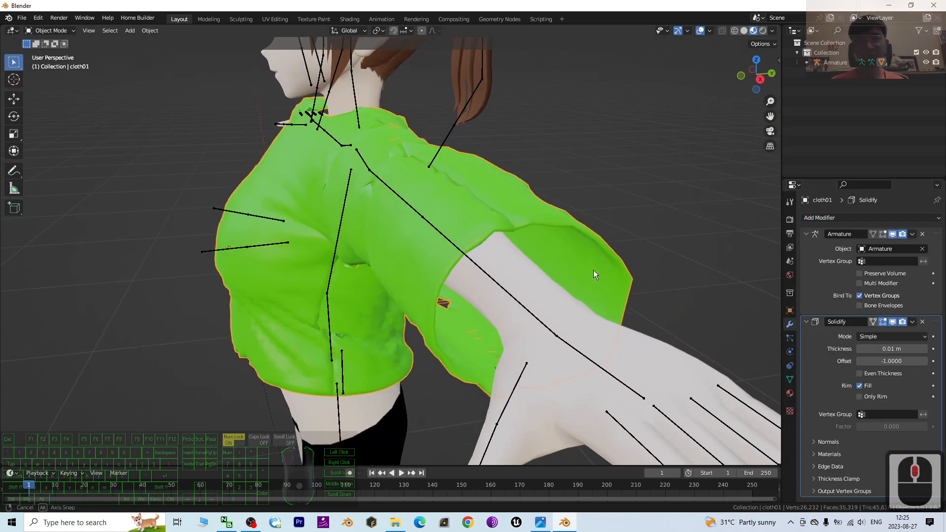
Set the Solidify thickness to 0.03 m and check the sweater's sleeve opening.
click(895, 349)
text(0.03)
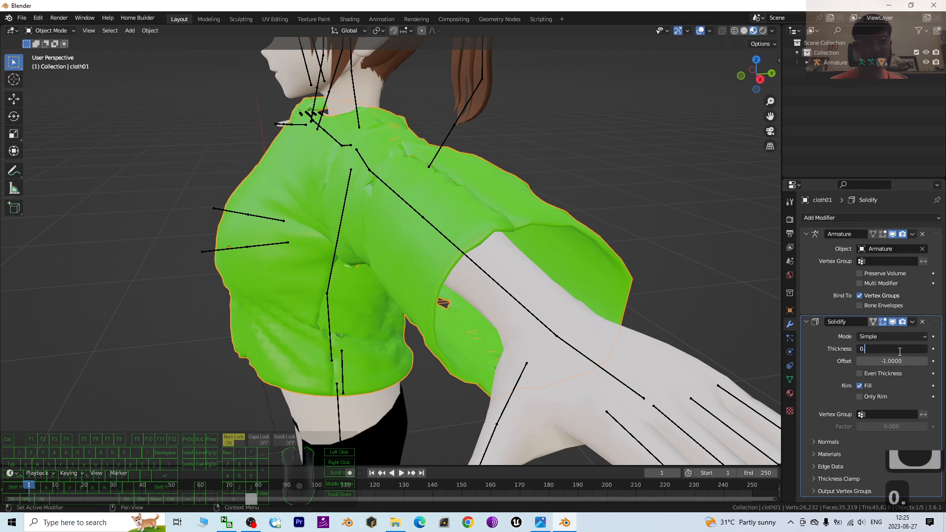
key(Return)
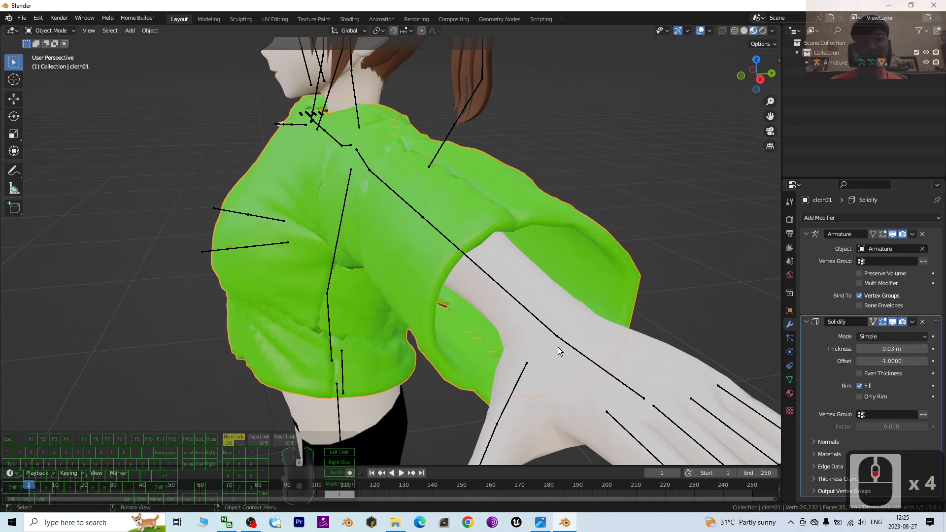
scroll(394, 265, down, 4)
middle_drag(394, 264, 416, 259)
scroll(416, 259, up, 2)
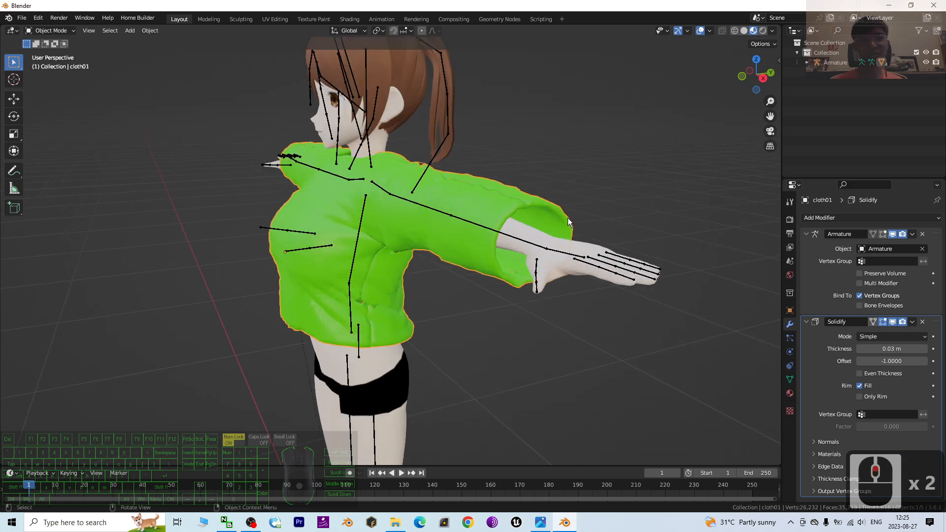
Apply the Solidify modifier to the sweater.
click(912, 321)
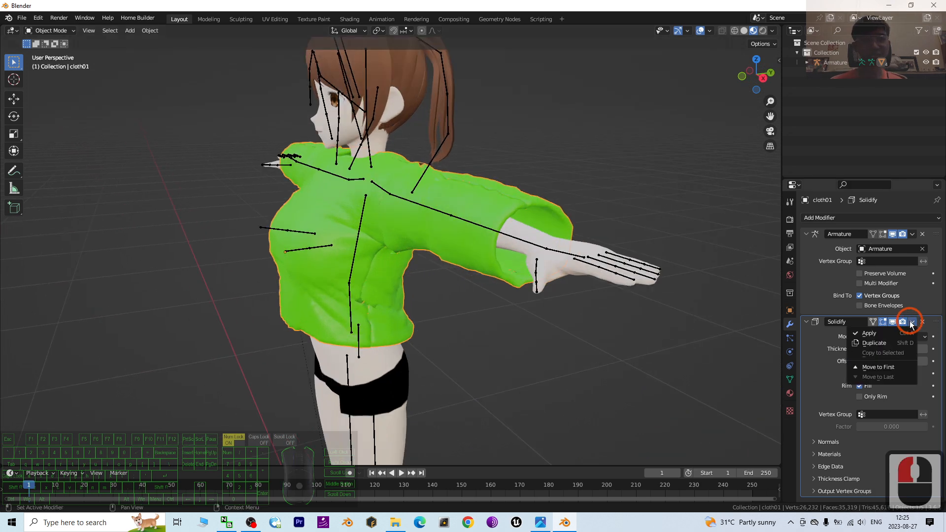
click(877, 332)
scroll(451, 321, down, 2)
middle_drag(451, 321, 529, 286)
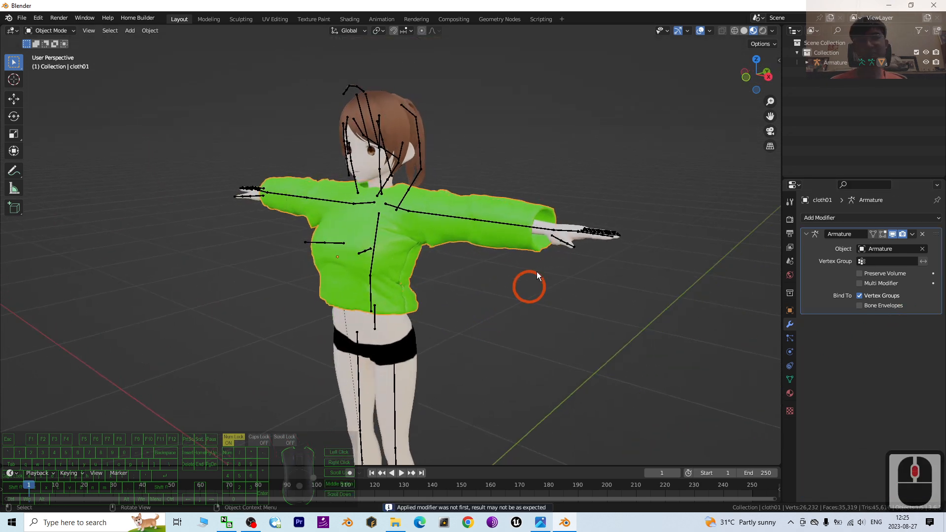
middle_drag(499, 239, 562, 264)
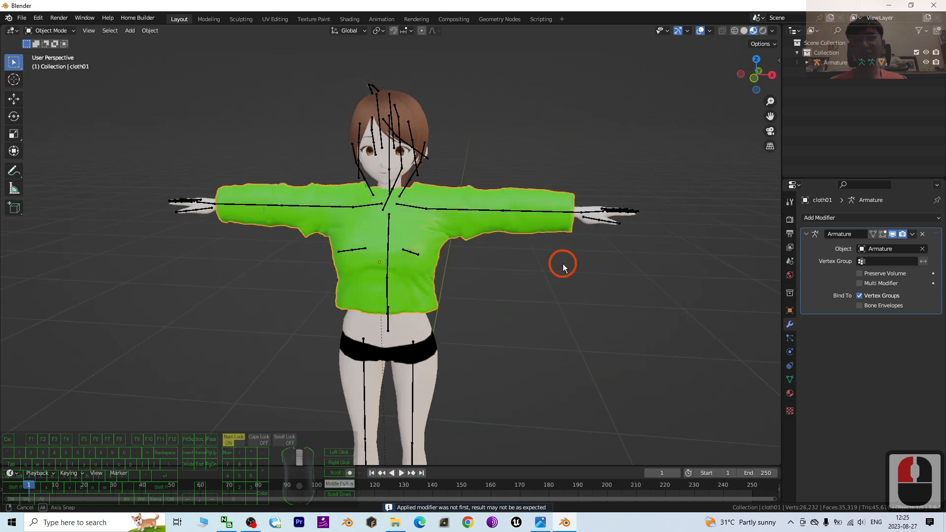
Select the armature, look over the thickened sweater, and switch to Pose Mode.
double_click(470, 210)
middle_drag(473, 208, 496, 241)
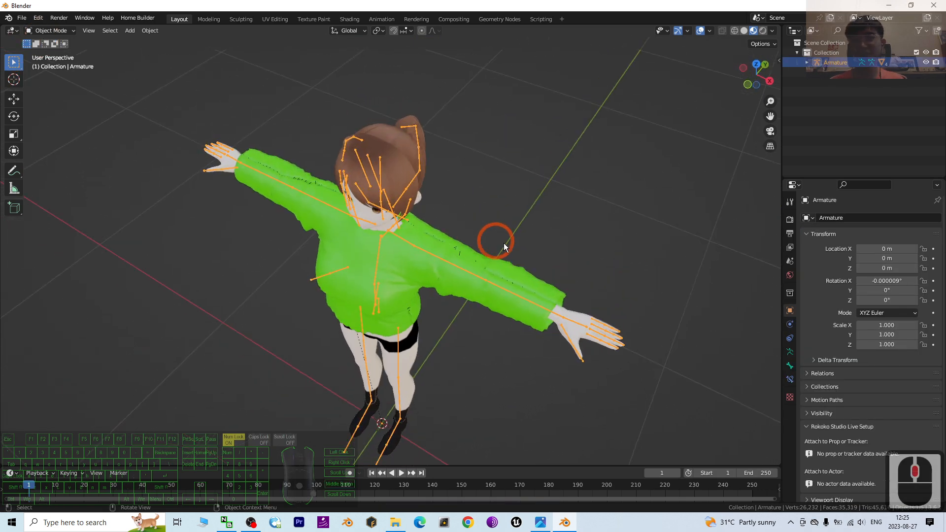
scroll(512, 252, up, 4)
scroll(525, 264, down, 2)
middle_drag(489, 273, 434, 263)
scroll(424, 263, up, 4)
scroll(345, 261, up, 2)
scroll(256, 259, down, 2)
middle_drag(237, 262, 291, 234)
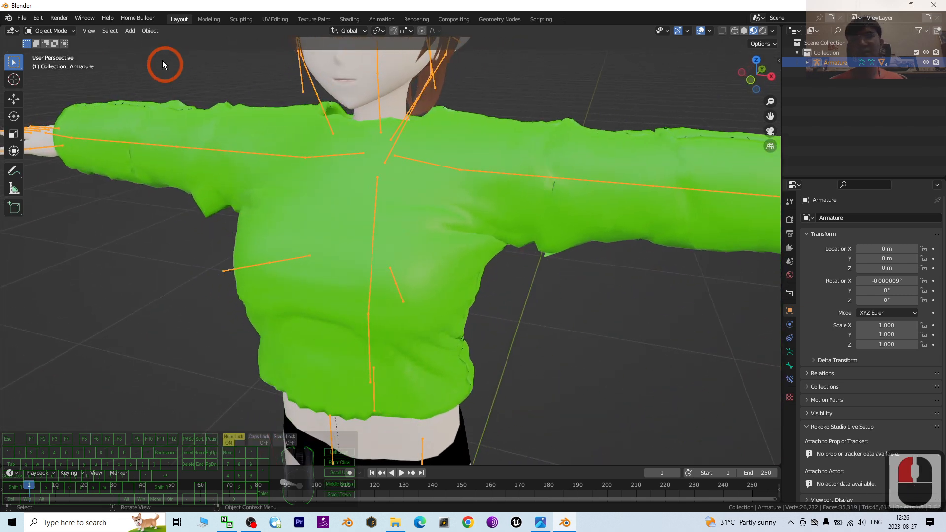
click(49, 31)
click(50, 53)
click(49, 30)
click(50, 63)
Rotate the left arm bone to test how the thickened sweater deforms, and undo the rotations.
double_click(549, 186)
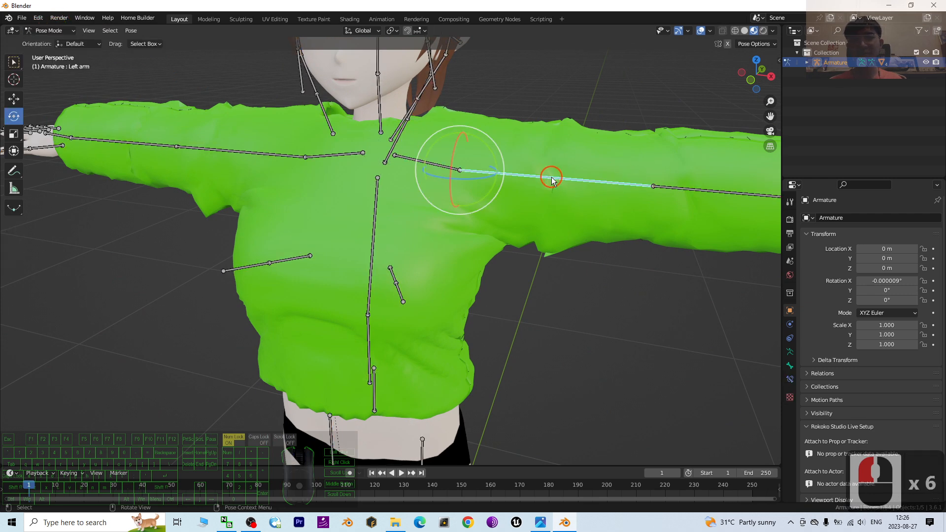
drag(488, 149, 493, 180)
middle_drag(664, 231, 469, 202)
scroll(468, 202, down, 3)
mouse_move(456, 188)
mouse_down()
mouse_move(451, 182)
mouse_move(473, 190)
mouse_up()
key(ctrl+z)
key(ctrl+z)
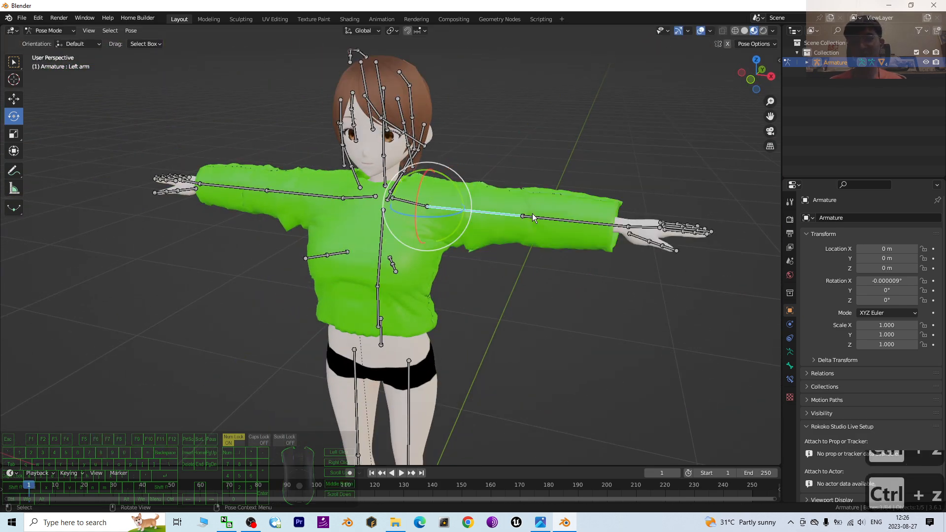
Deselect all bones, look over the dressed character, and switch to the photo viewer showing cover.jpg.
scroll(513, 285, down, 2)
click(517, 289)
scroll(481, 323, up, 2)
click(490, 296)
mouse_move(514, 334)
shift+middle_down()
mouse_move(578, 354)
mouse_move(564, 326)
mouse_move(498, 323)
mouse_move(547, 321)
mouse_move(583, 335)
mouse_move(524, 329)
shift+middle_up()
click(603, 284)
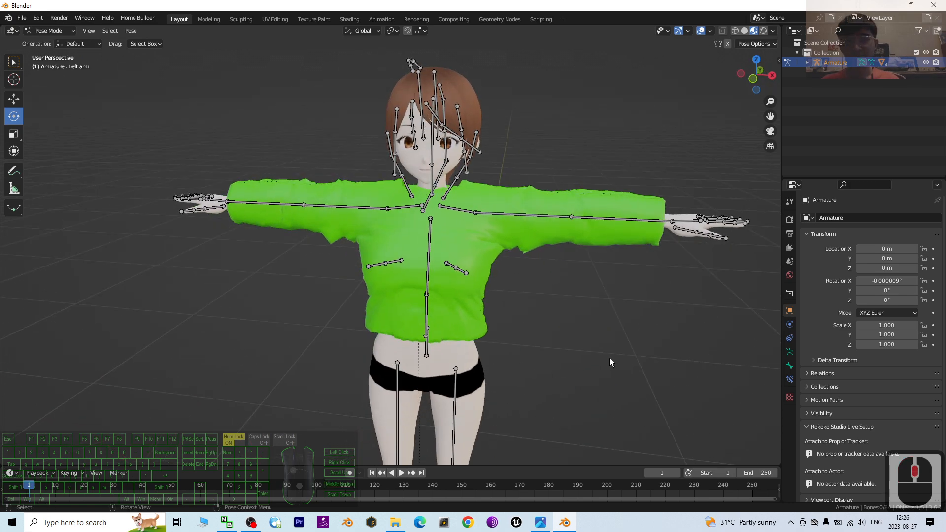
scroll(608, 357, up, 1)
scroll(608, 356, down, 2)
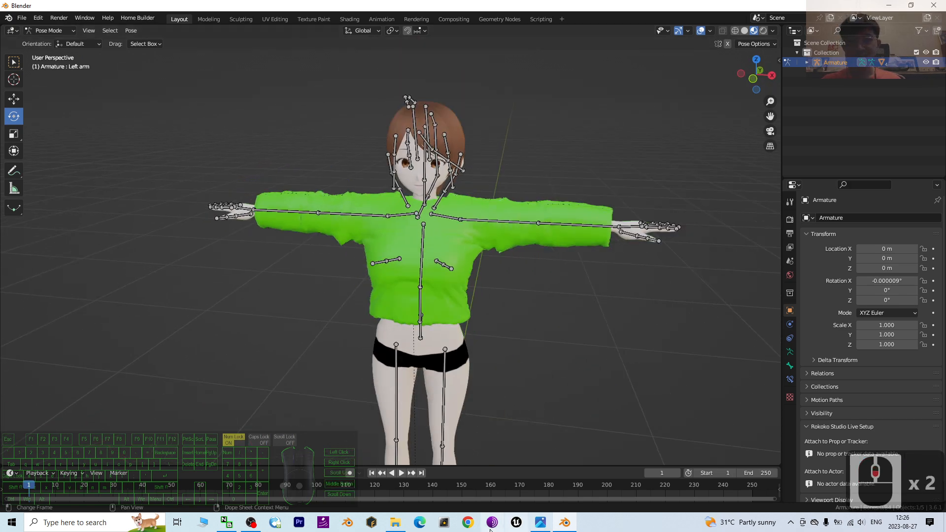
click(542, 522)
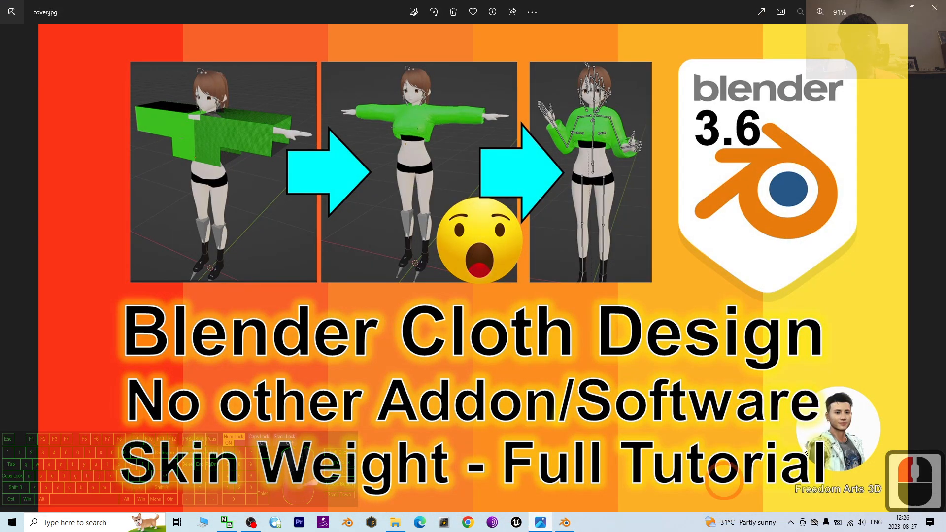